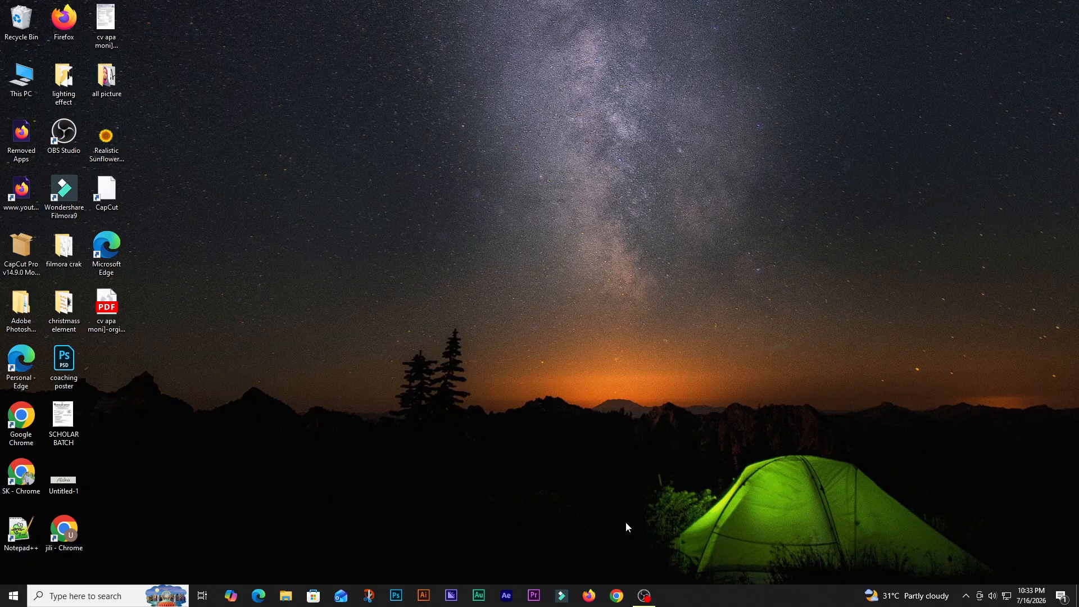
{"action": "left_click", "coordinate": [617, 596]}
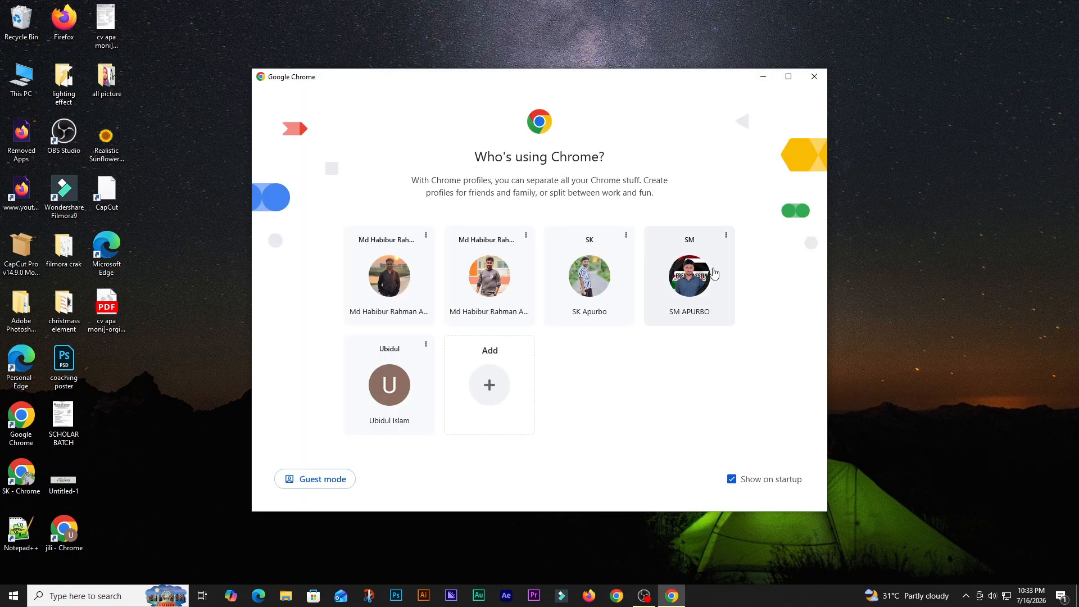
{"action": "left_click", "coordinate": [482, 302]}
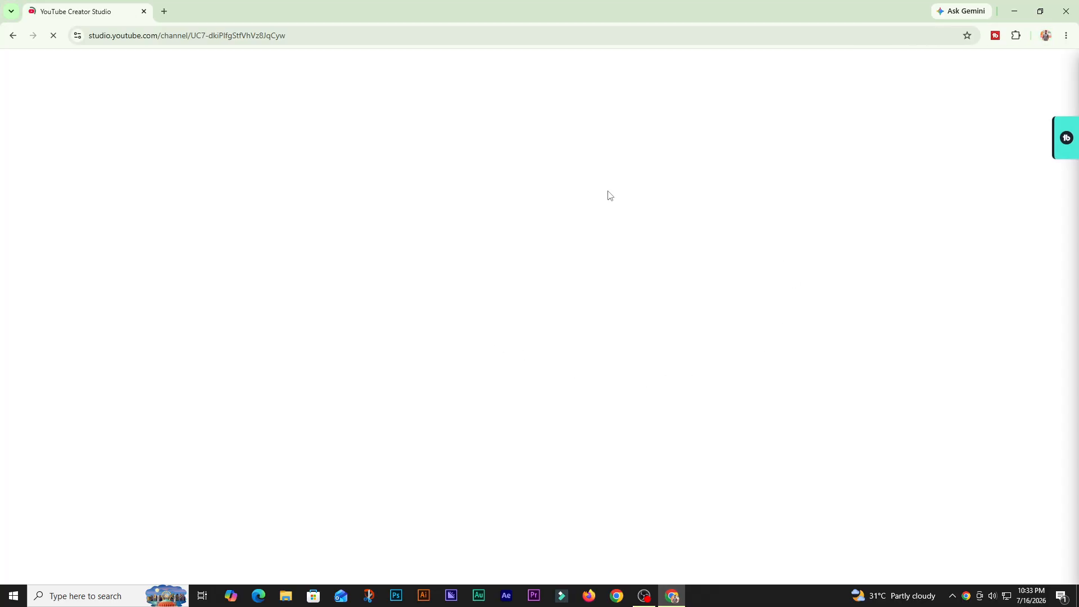
{"action": "left_click", "coordinate": [144, 11]}
Open Chrome with the fourth profile and go to the ChatGPT site through the recent search "chat gtp"
{"action": "left_click", "coordinate": [616, 595]}
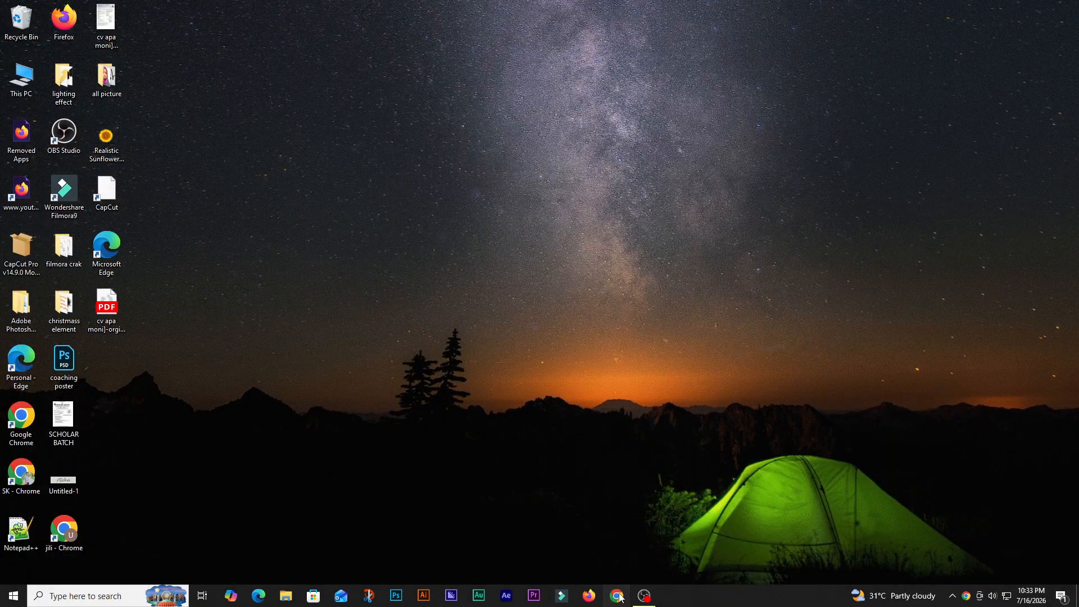
{"action": "left_click", "coordinate": [695, 280]}
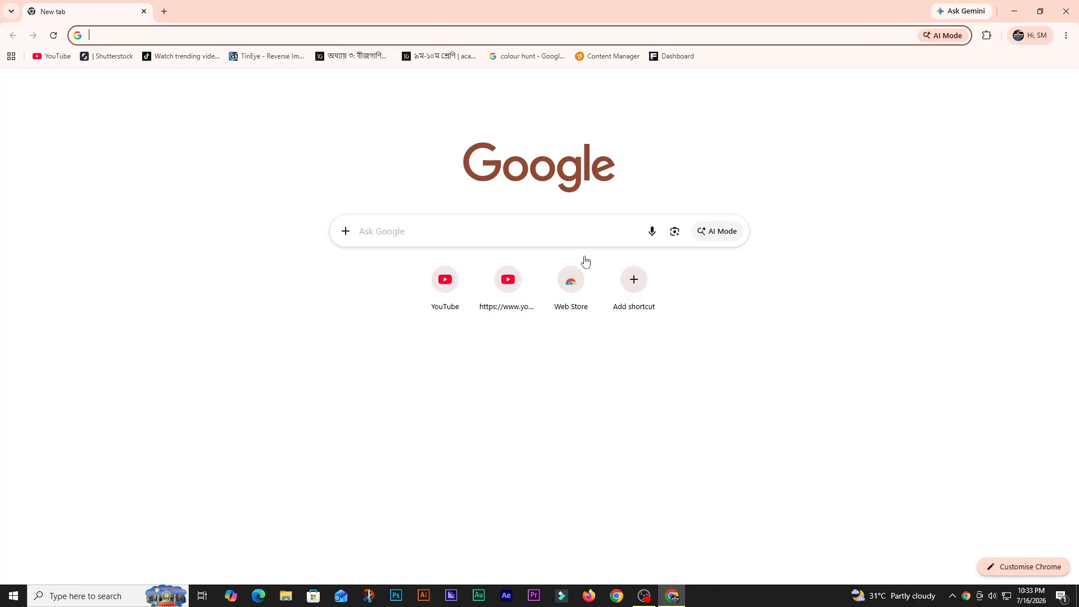
{"action": "left_click", "coordinate": [182, 38]}
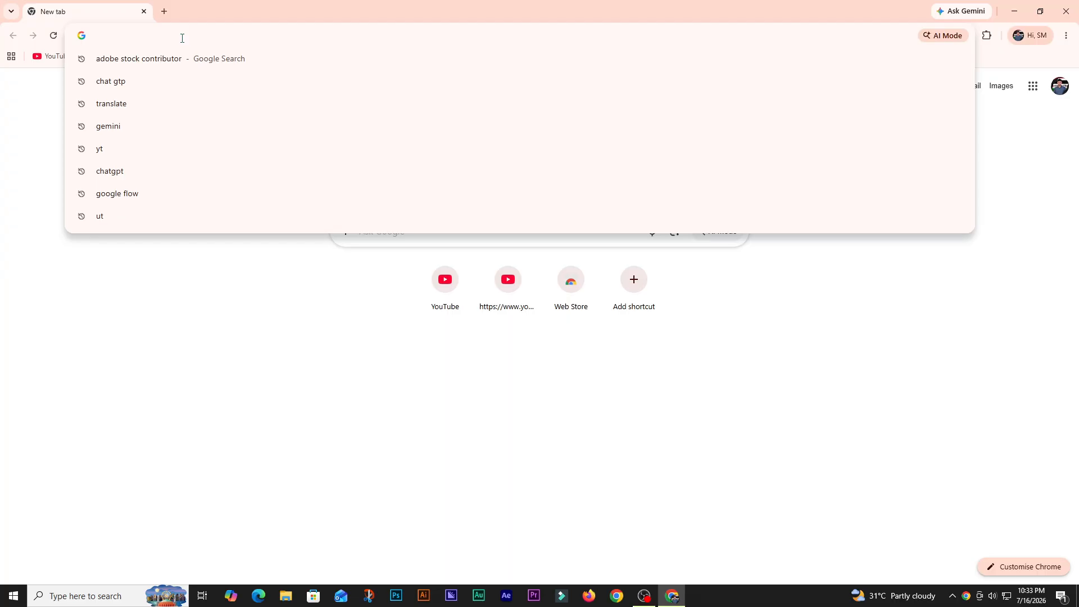
{"action": "left_click", "coordinate": [138, 84]}
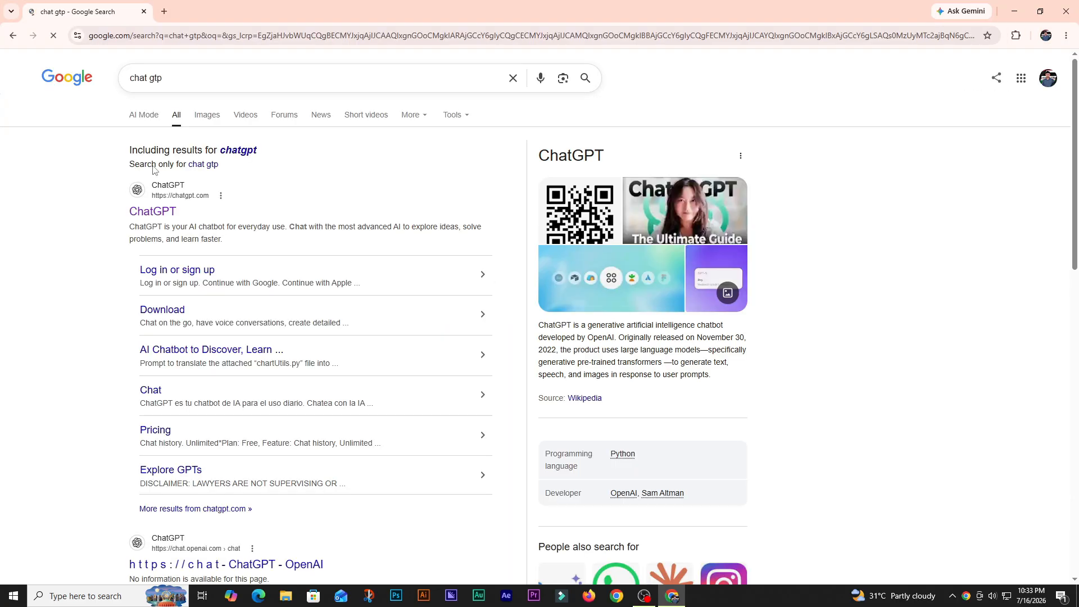
{"action": "left_click", "coordinate": [153, 212]}
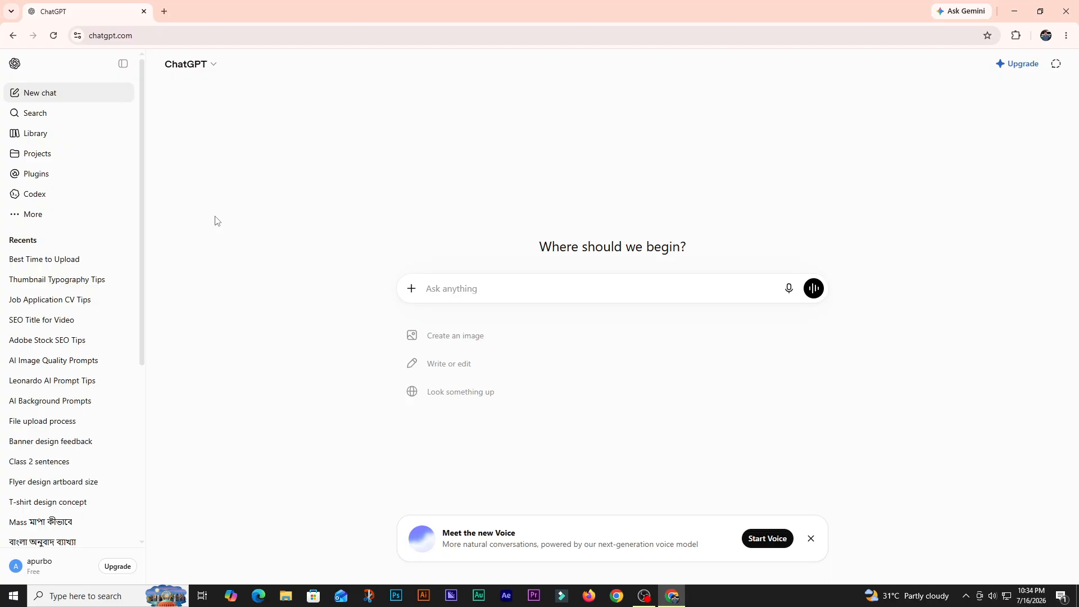
Enter the start of the prompt: "ami yt te ai dia shorts video creat kore upload korbo 2d animation er"
{"action": "type", "text": "ami yt te shorts video upload k"}
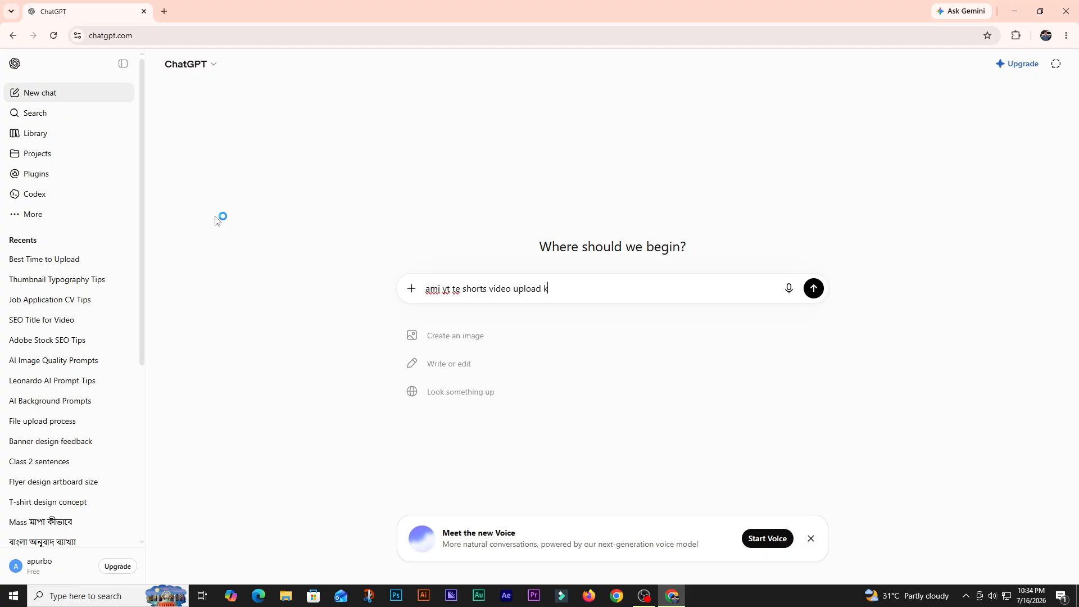
{"action": "type", "text": "or"}
{"action": "type", "text": "ai "}
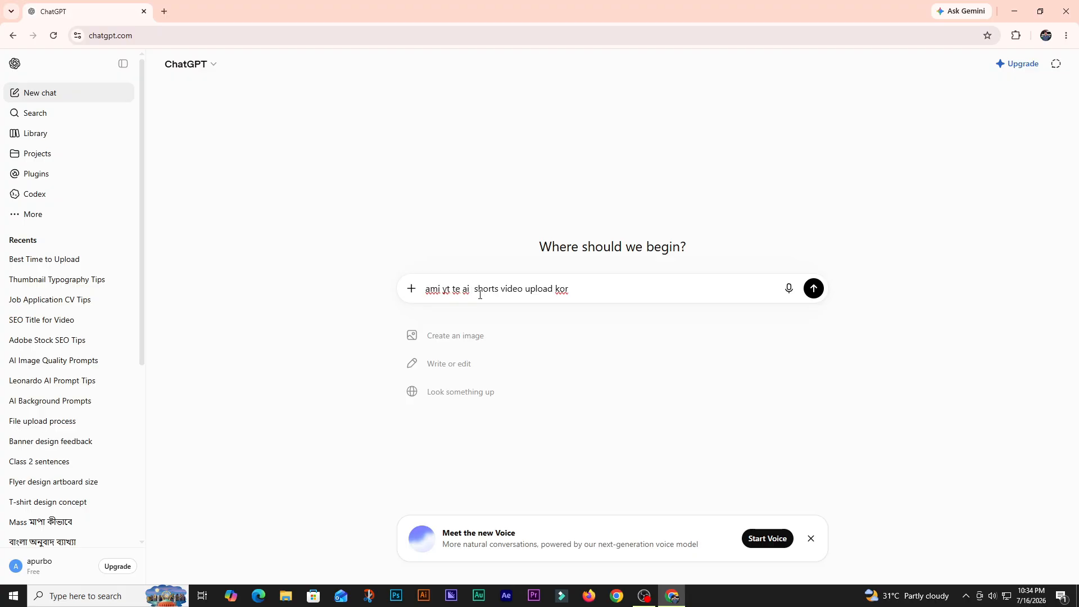
{"action": "type", "text": "dia"}
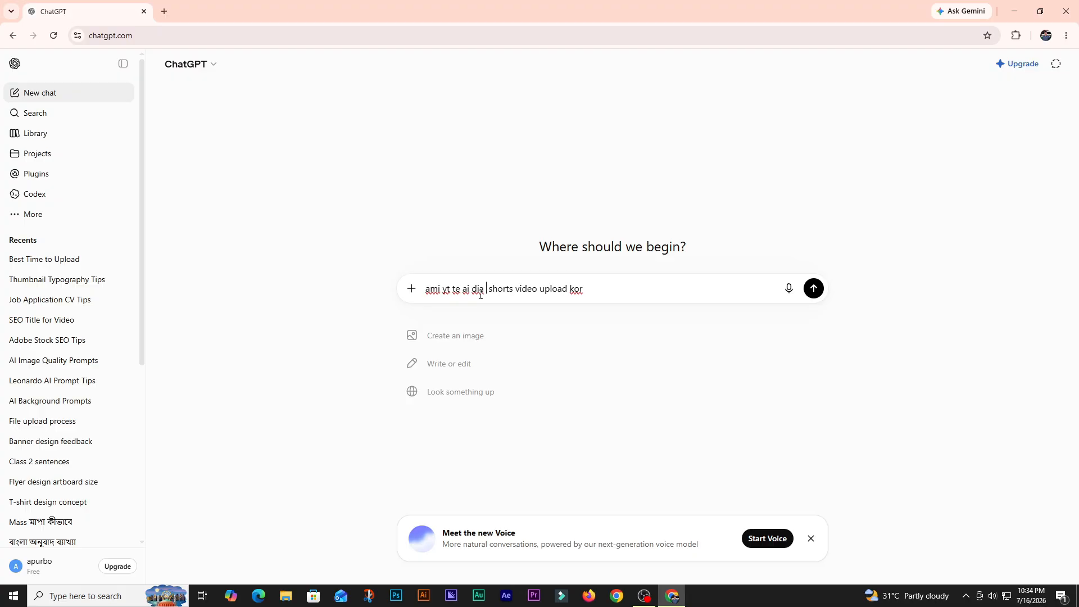
{"action": "left_click", "coordinate": [585, 292]}
{"action": "type", "text": "bo"}
{"action": "type", "text": " 2d an"}
{"action": "type", "text": "imatio"}
{"action": "type", "text": "n er"}
{"action": "type", "text": "creat "}
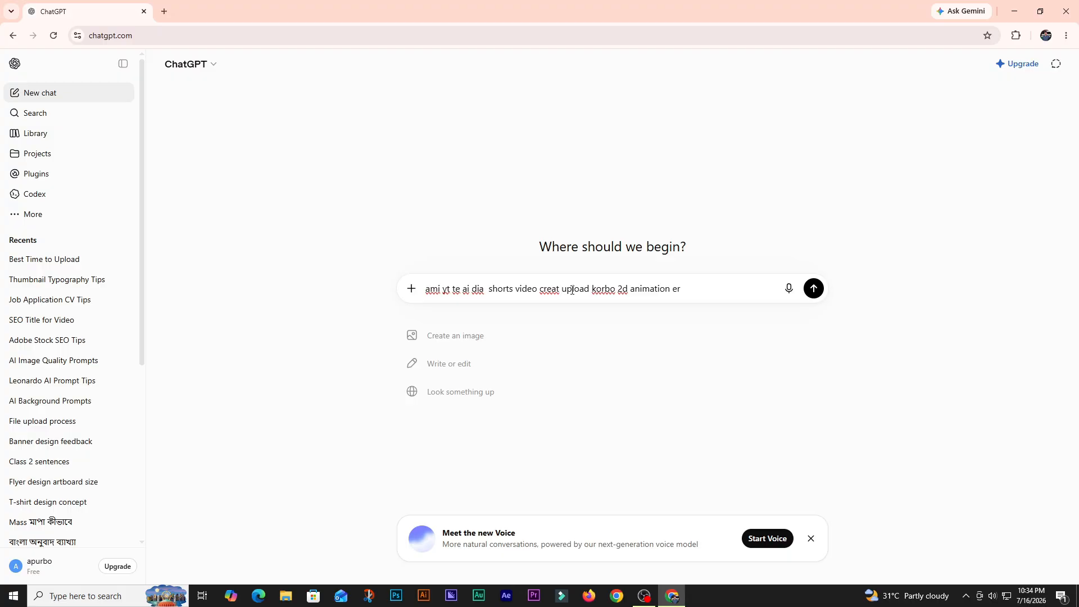
{"action": "type", "text": "kore"}
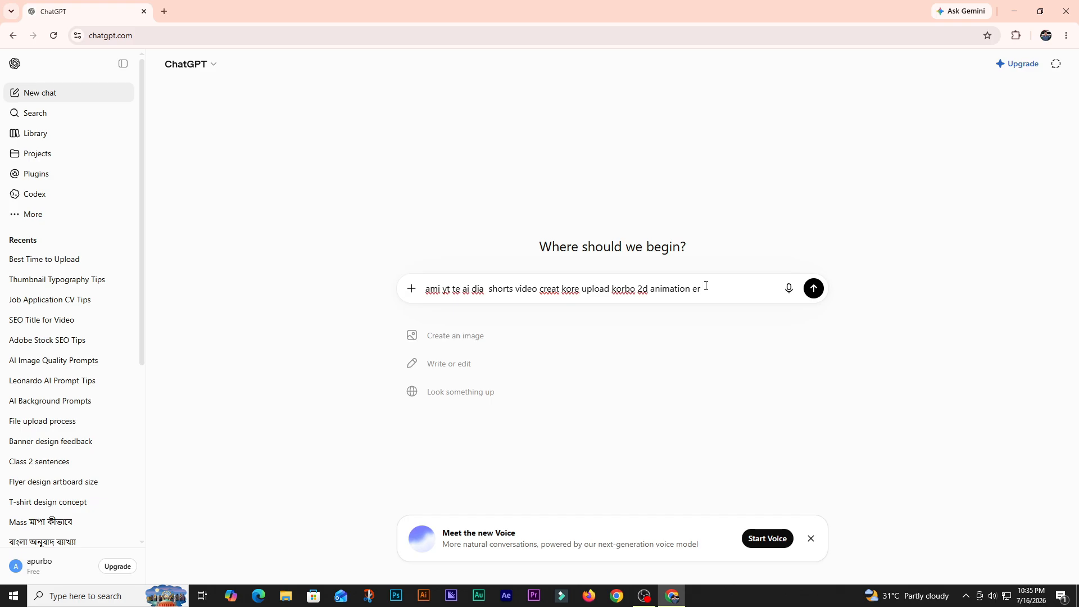
Complete the prompt with "jonno sundor golpo toiri kore dao carecter voied over soho" and send it
{"action": "type", "text": " jonno"}
{"action": "type", "text": "sundor golpo "}
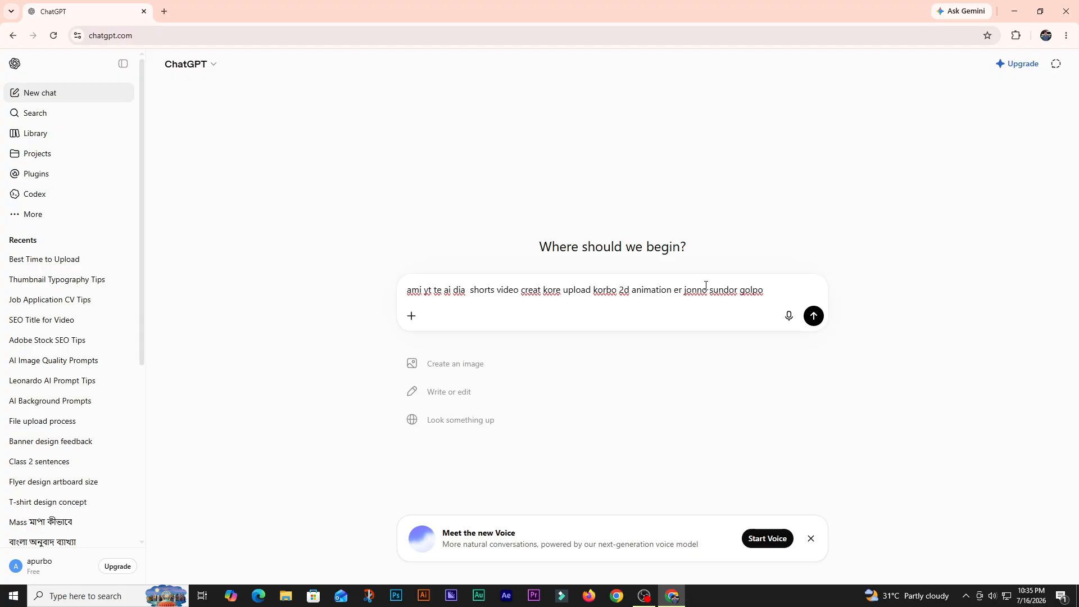
{"action": "type", "text": "toiri kore dao "}
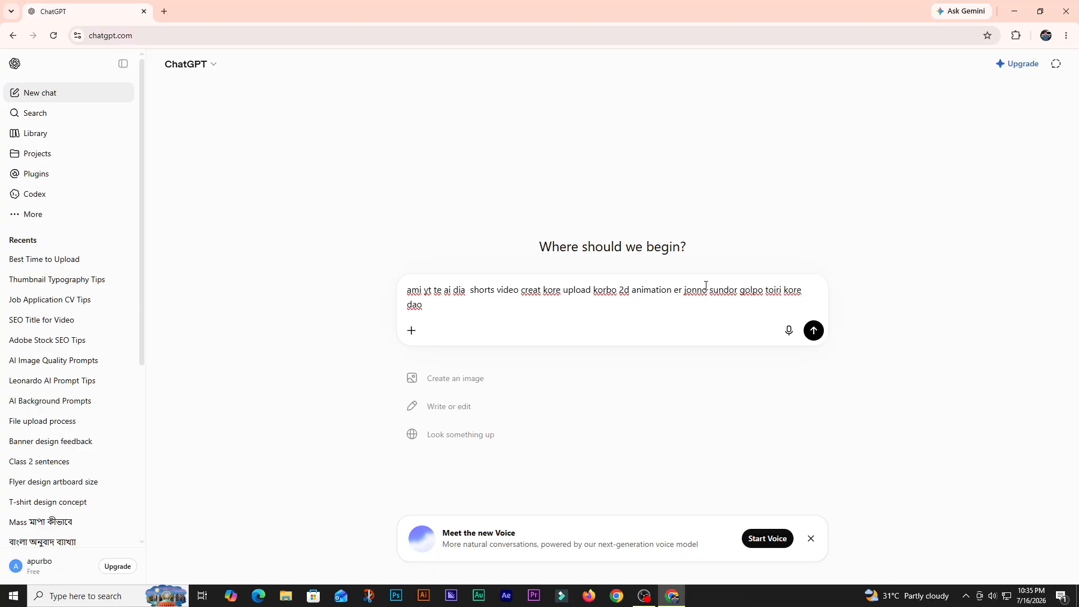
{"action": "type", "text": "carecter so"}
{"action": "key", "text": "BackSpace"}
{"action": "key", "text": "BackSpace"}
{"action": "type", "text": "voi"}
{"action": "type", "text": "ed over soho"}
{"action": "key", "text": "Return"}
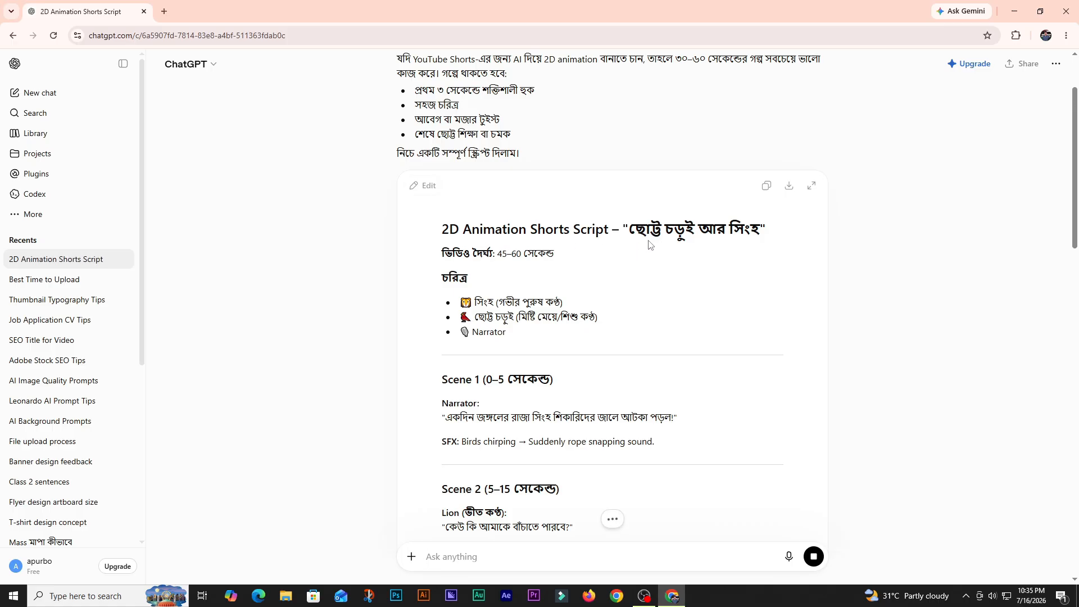
Request a 15-second version of the story from ChatGPT with the message "15 second er dao"
{"action": "scroll", "coordinate": [697, 208], "scroll_direction": "down", "scroll_amount": 2}
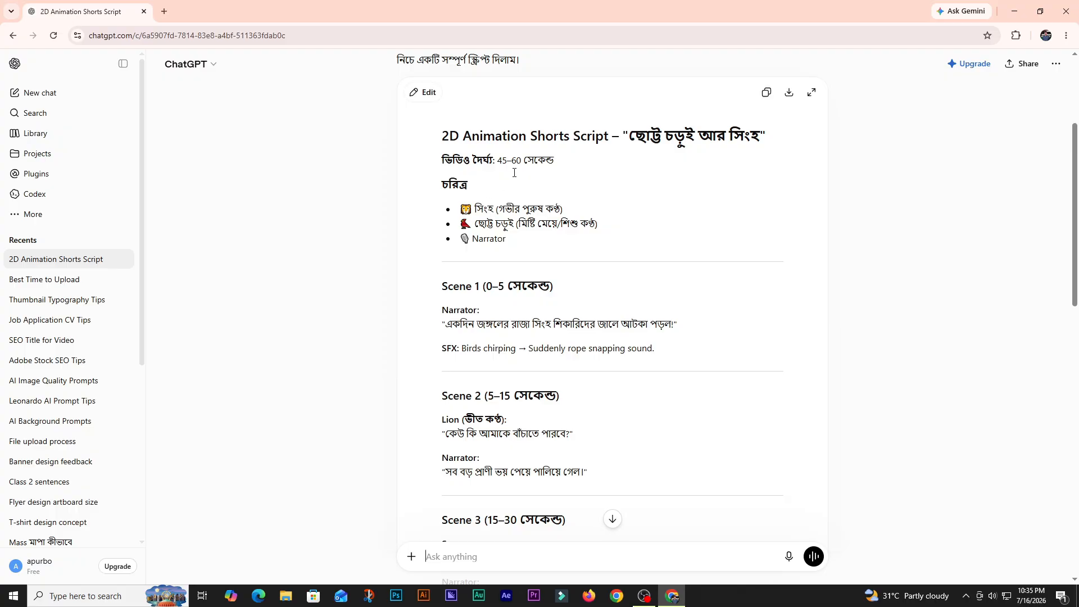
{"action": "scroll", "coordinate": [537, 173], "scroll_direction": "down", "scroll_amount": 15}
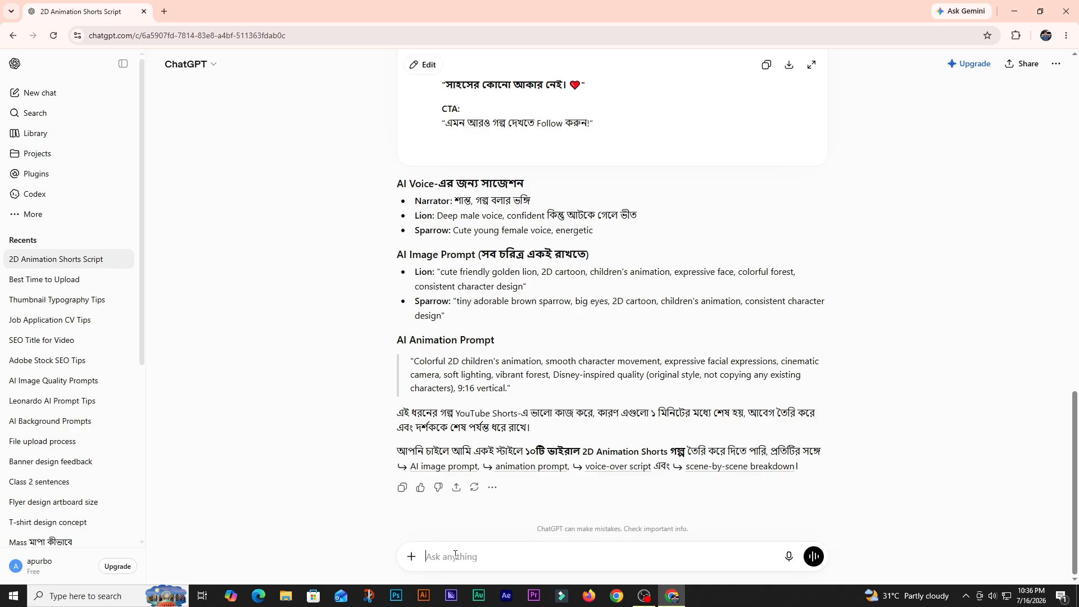
{"action": "type", "text": "15 second er dao"}
{"action": "key", "text": "Return"}
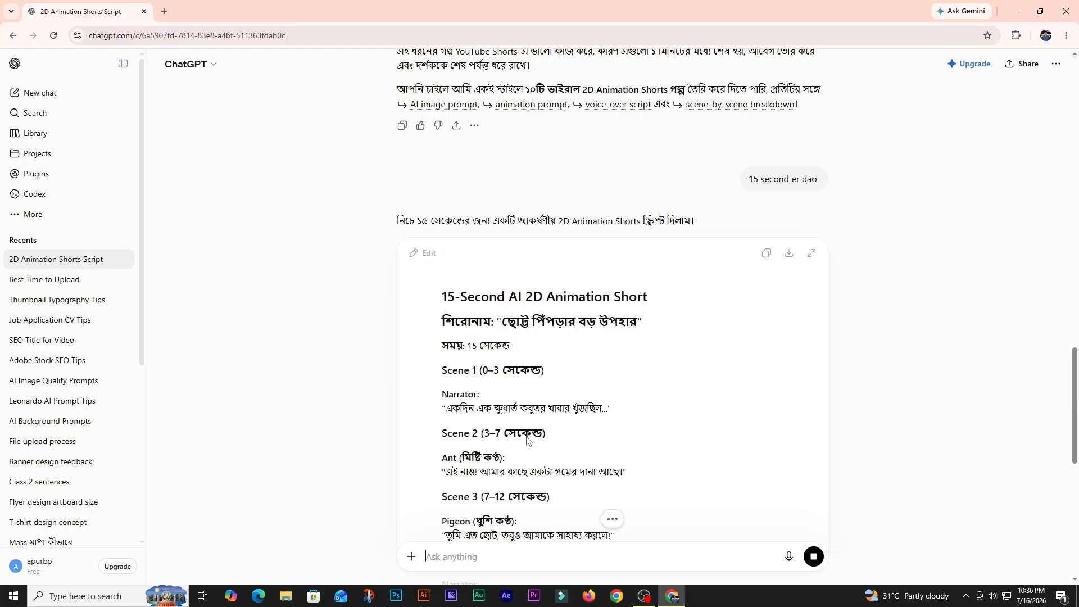
Examine the 15-second script's scenes, voice notes, image prompt and animation prompt
{"action": "scroll", "coordinate": [528, 428], "scroll_direction": "down", "scroll_amount": 2}
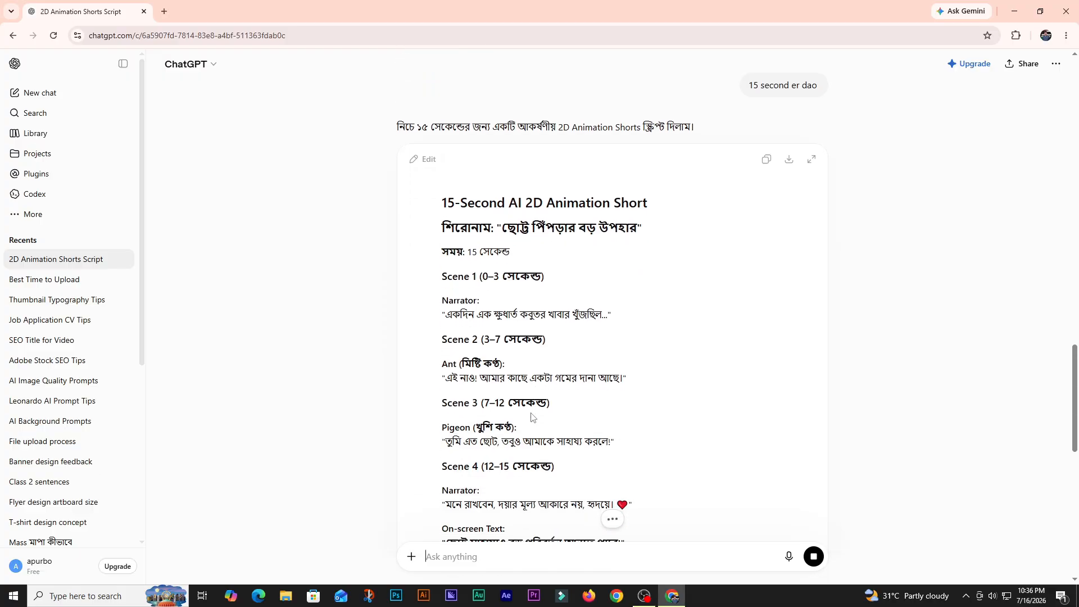
{"action": "scroll", "coordinate": [537, 360], "scroll_direction": "down", "scroll_amount": 2}
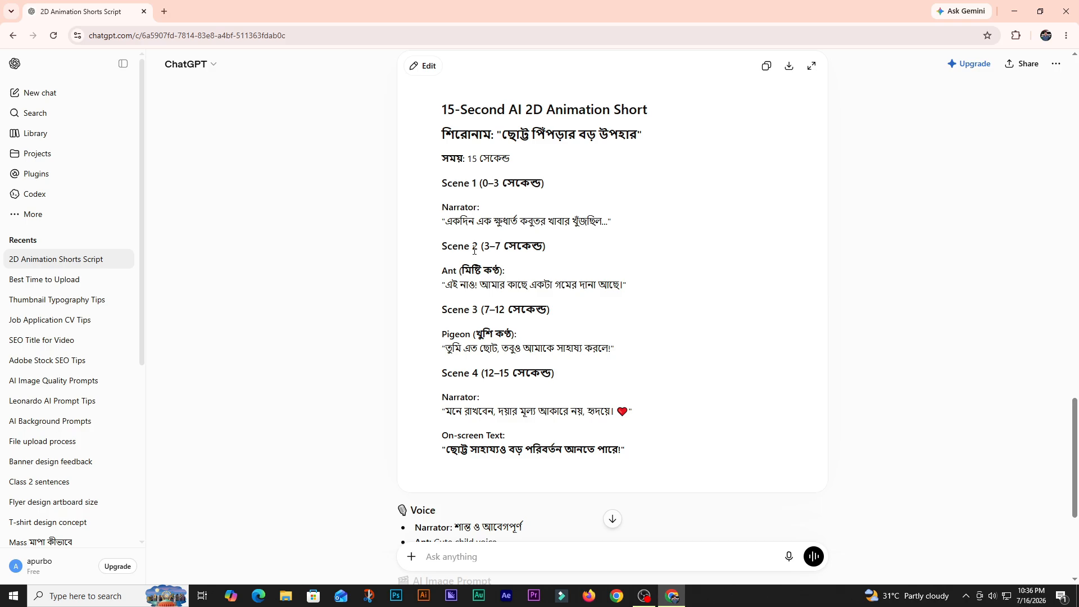
{"action": "scroll", "coordinate": [474, 250], "scroll_direction": "down", "scroll_amount": 4}
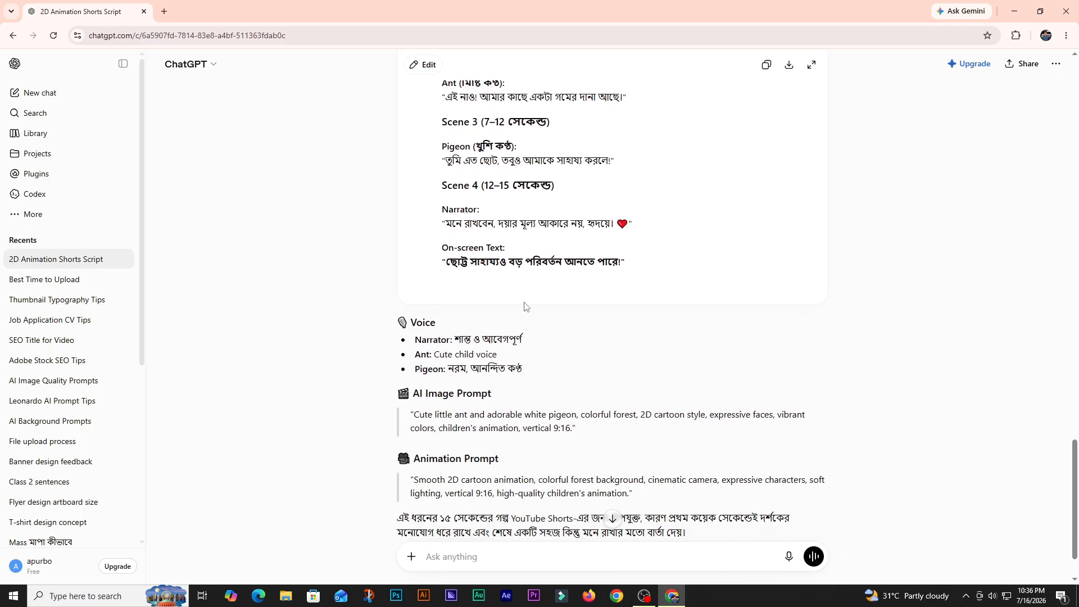
{"action": "scroll", "coordinate": [526, 307], "scroll_direction": "down", "scroll_amount": 1}
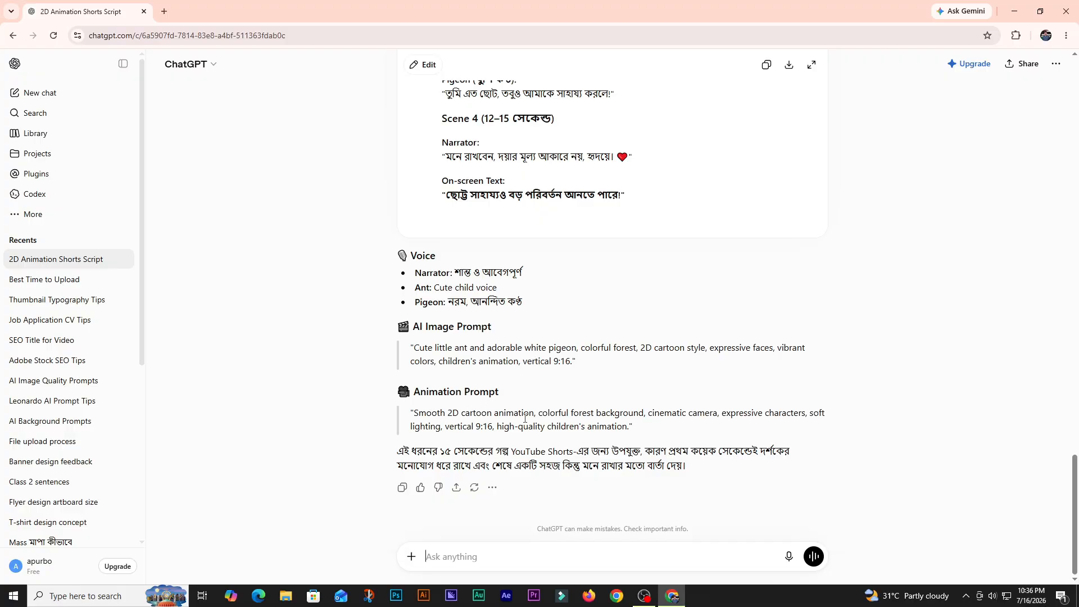
{"action": "scroll", "coordinate": [590, 472], "scroll_direction": "up", "scroll_amount": 6}
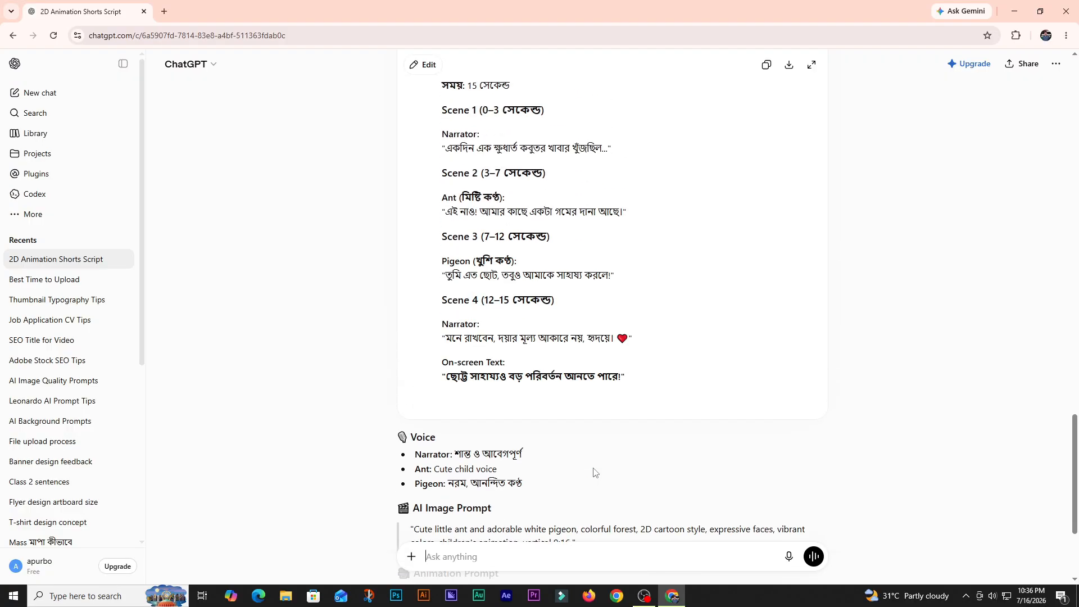
{"action": "scroll", "coordinate": [630, 437], "scroll_direction": "down", "scroll_amount": 2}
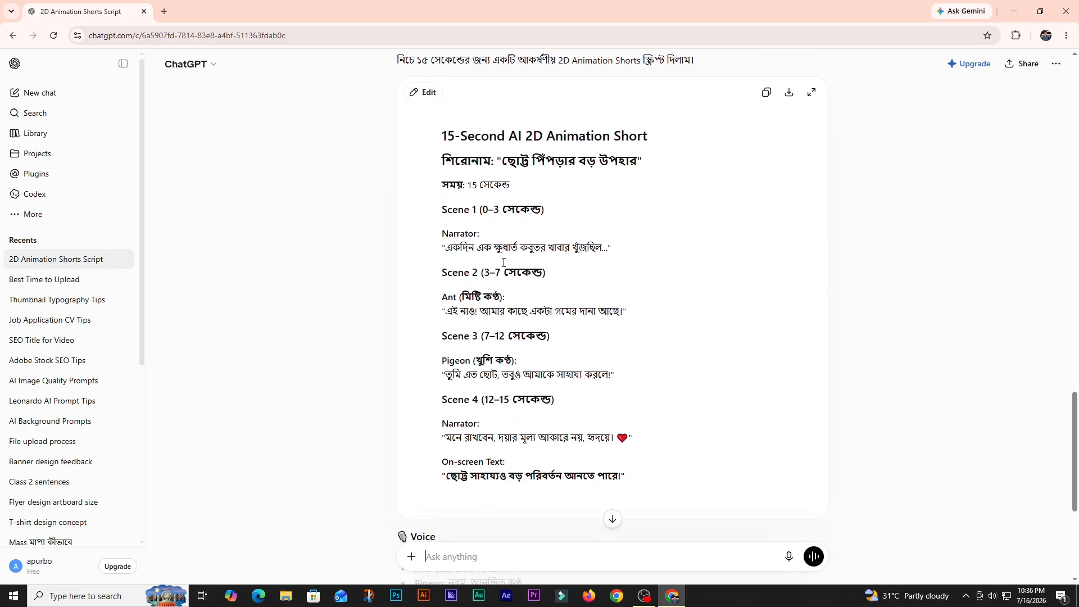
Open a new browser tab ready for a web search, keeping the ChatGPT script open
{"action": "left_click", "coordinate": [164, 11]}
{"action": "left_click", "coordinate": [138, 33]}
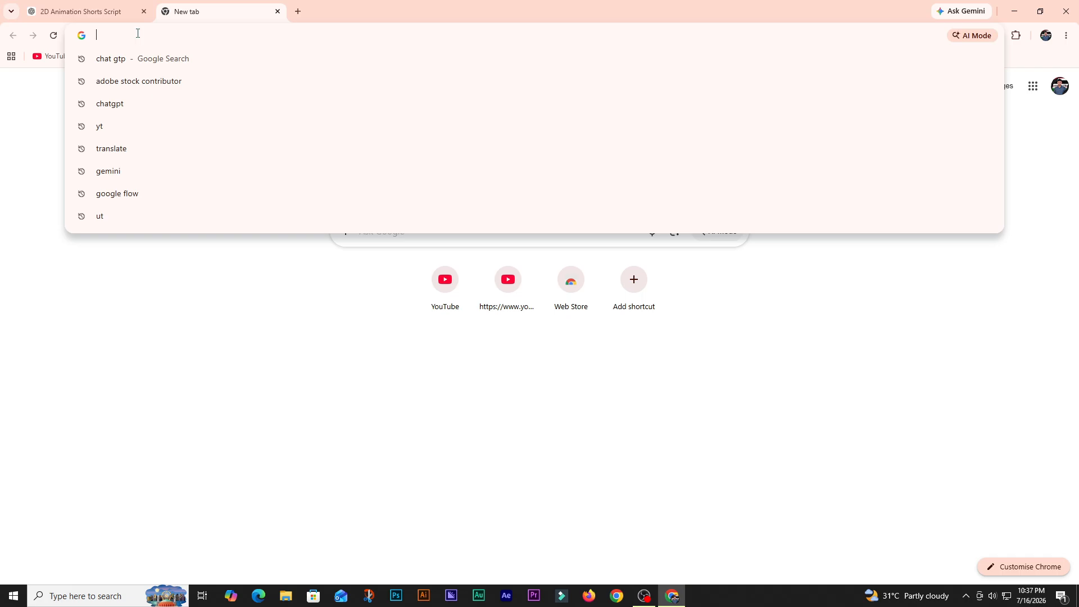
{"action": "type", "text": "google"}
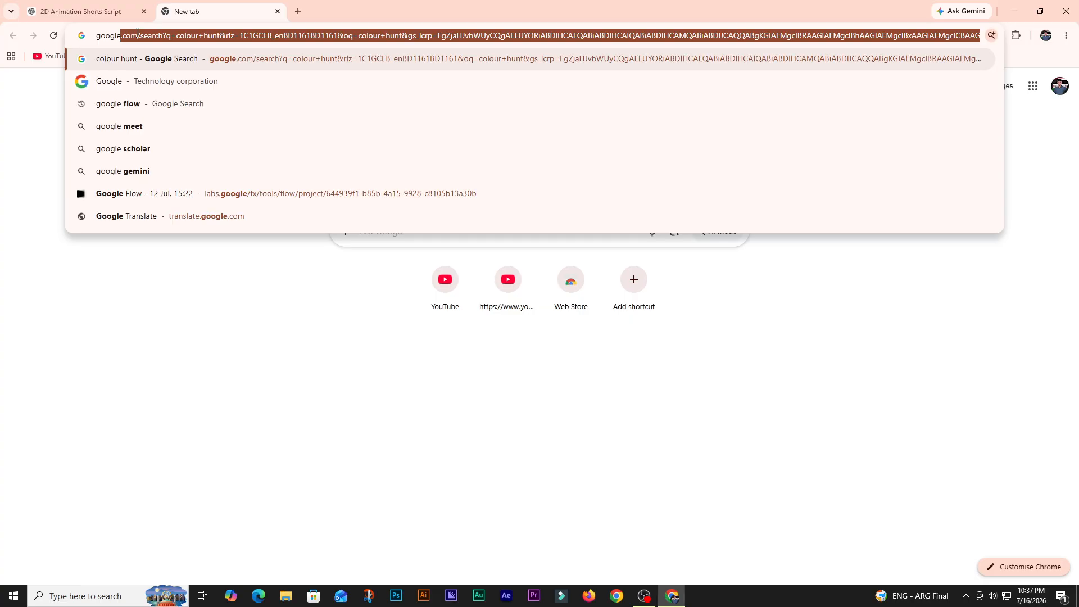
{"action": "key", "text": "BackSpace"}
{"action": "key", "text": "BackSpace"}
{"action": "key", "text": "BackSpace"}
{"action": "key", "text": "BackSpace"}
{"action": "key", "text": "BackSpace"}
{"action": "key", "text": "BackSpace"}
{"action": "key", "text": "BackSpace"}
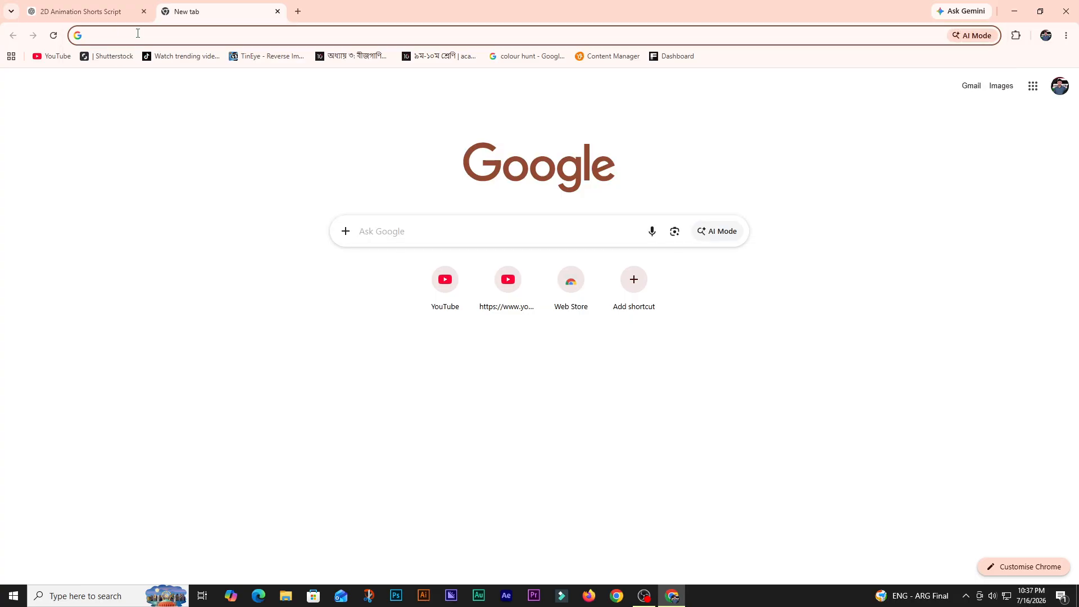
Search the web for "gimini" and open the Google Gemini site from the results
{"action": "type", "text": "gimini"}
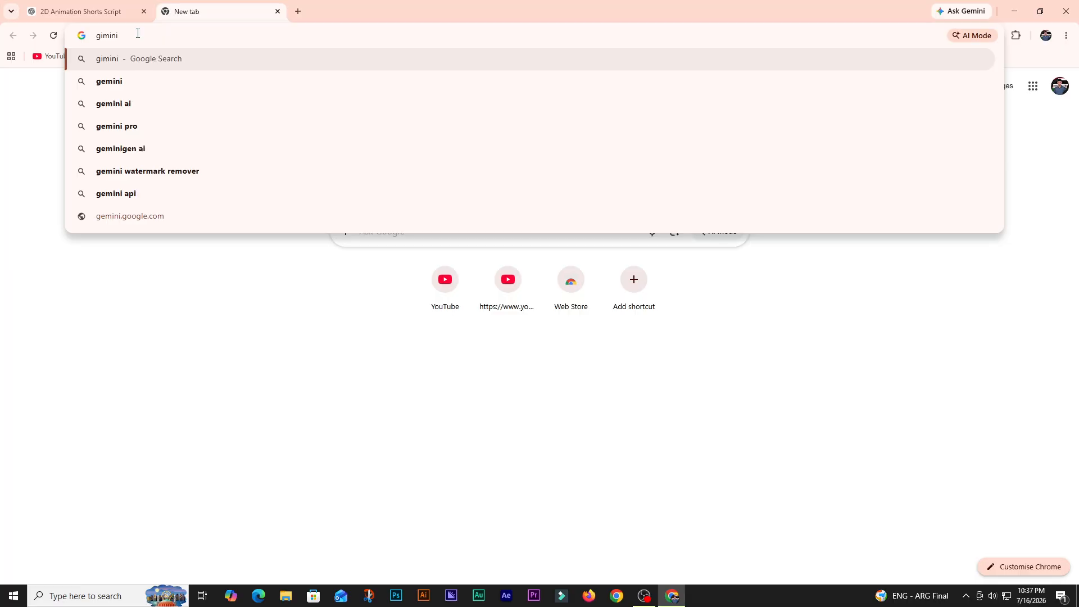
{"action": "key", "text": "Return"}
{"action": "left_click", "coordinate": [183, 213]}
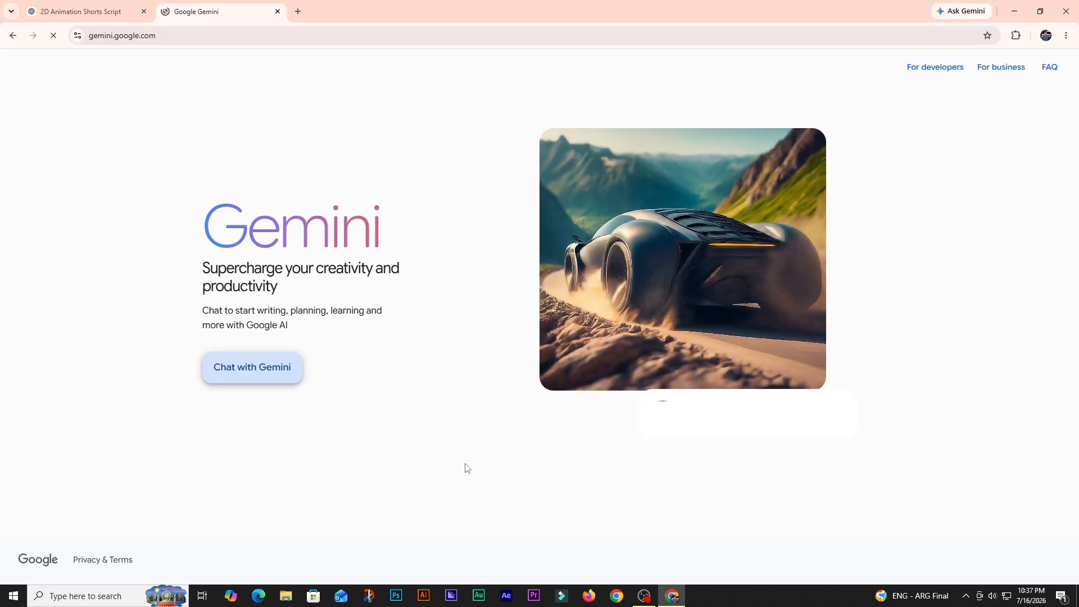
Try to start a chat from the Gemini landing page in the current browser profile, retrying after each error
{"action": "left_click", "coordinate": [263, 378]}
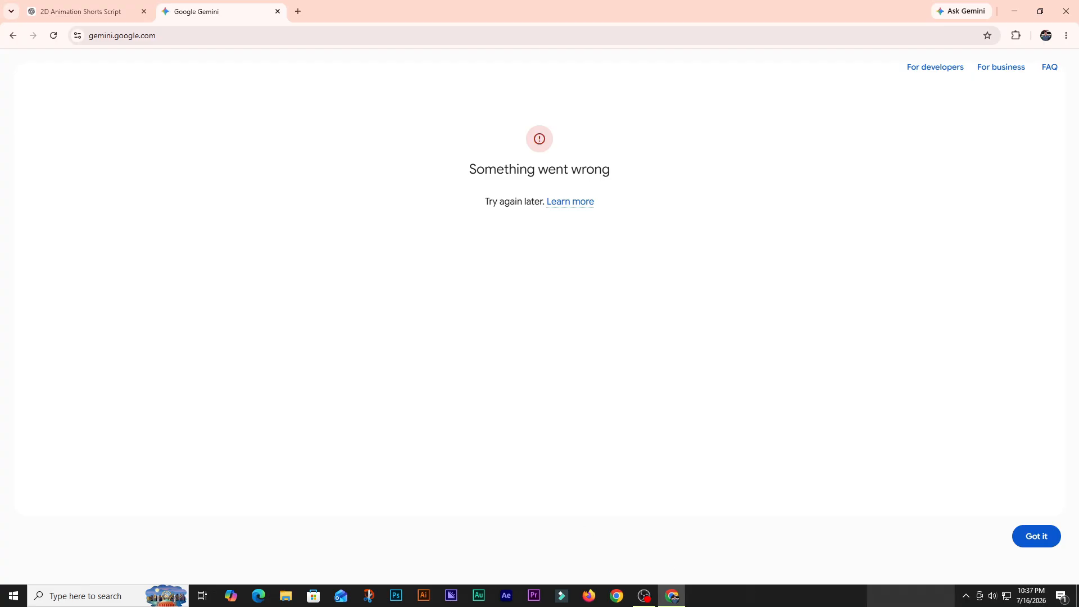
{"action": "left_click", "coordinate": [1038, 537]}
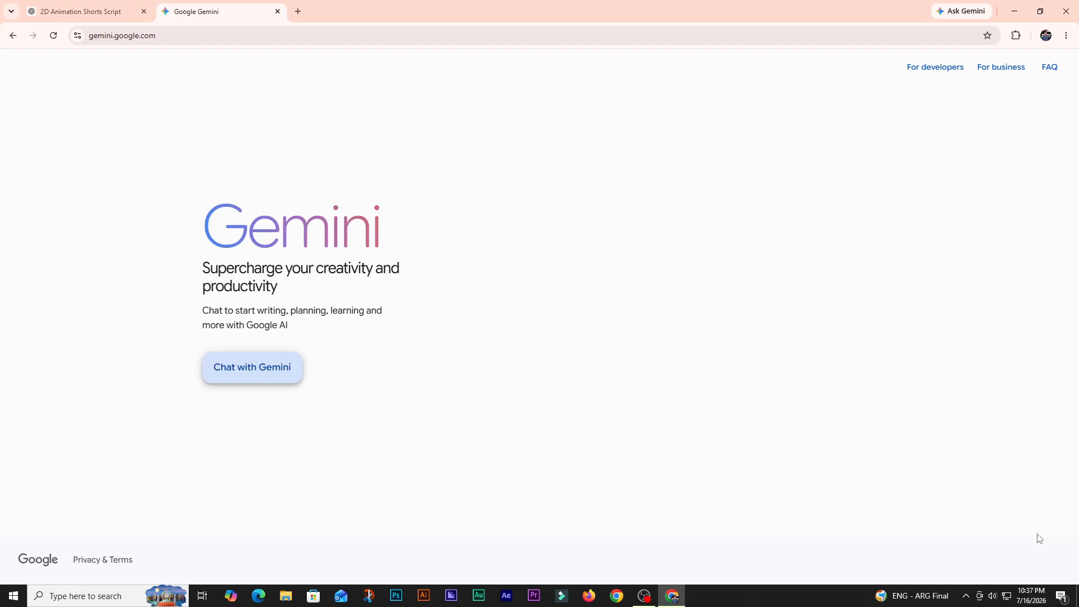
{"action": "left_click", "coordinate": [259, 365]}
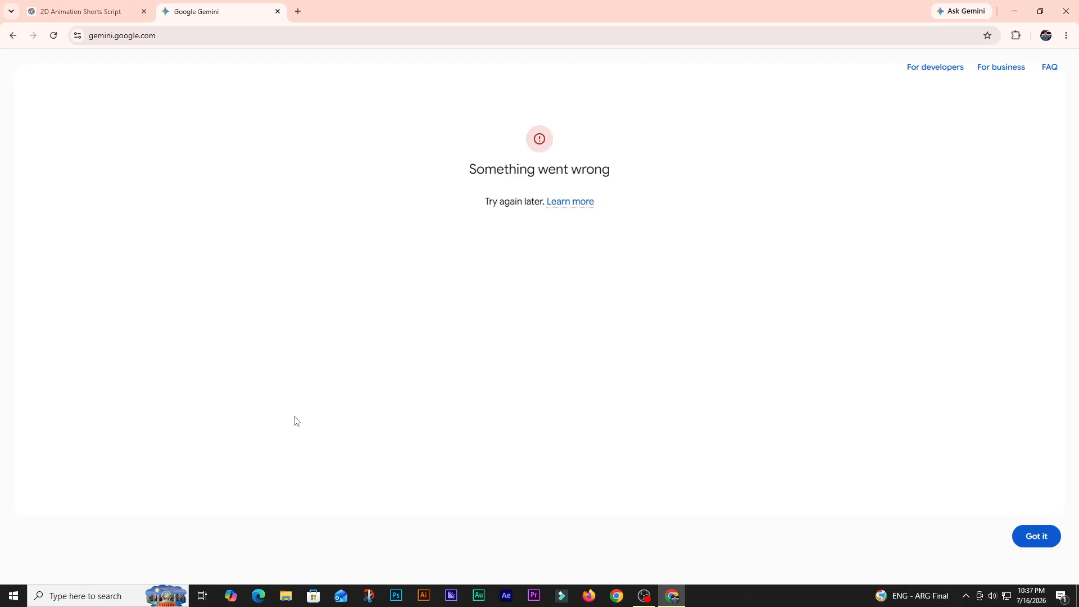
{"action": "left_click", "coordinate": [1034, 536]}
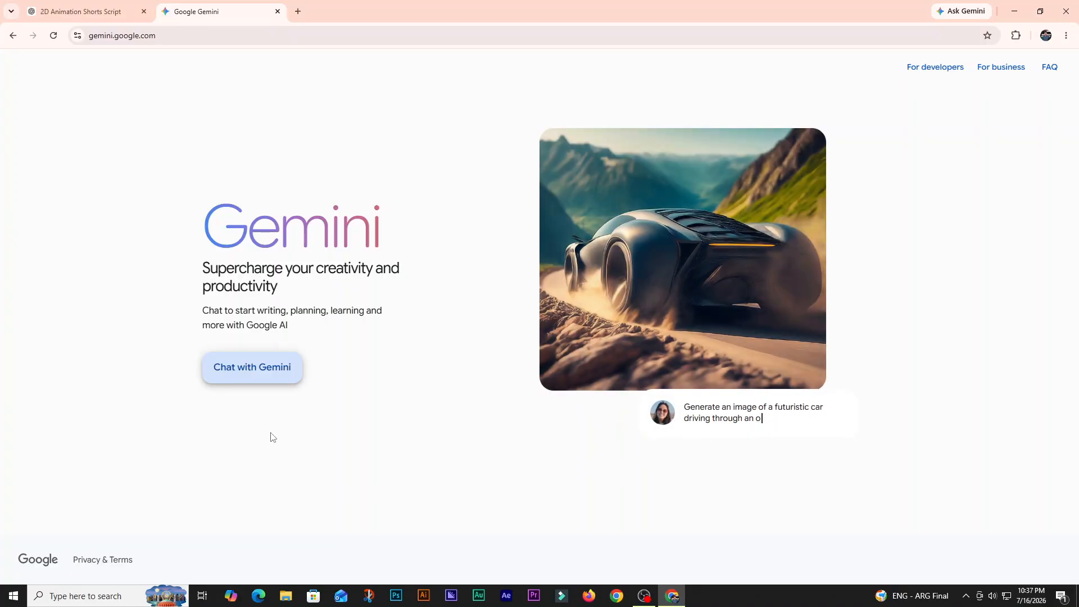
{"action": "left_click", "coordinate": [252, 369]}
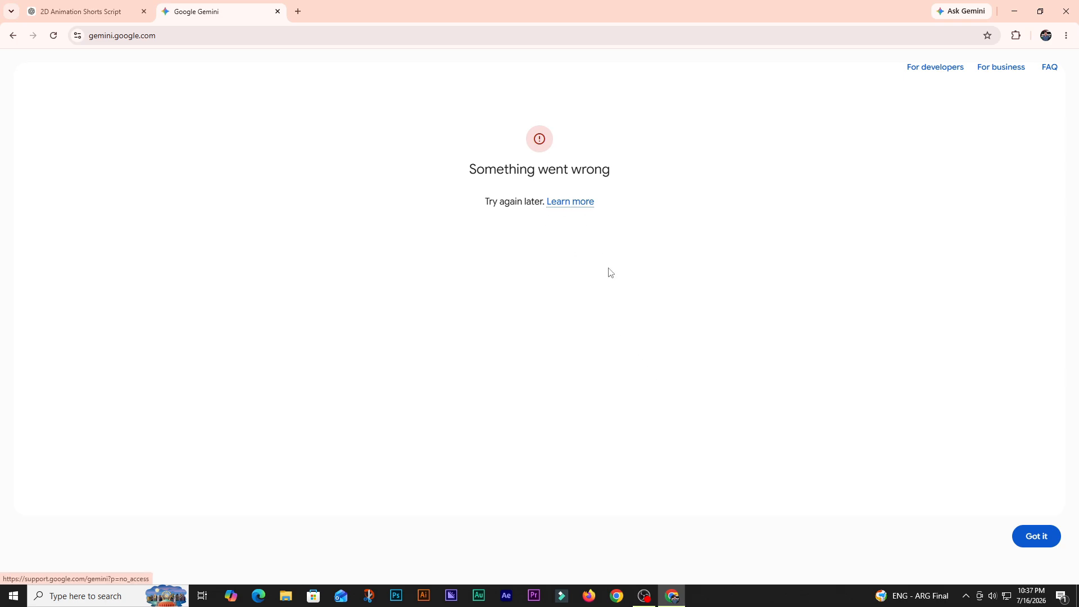
{"action": "right_click", "coordinate": [269, 193]}
{"action": "left_click", "coordinate": [320, 240]}
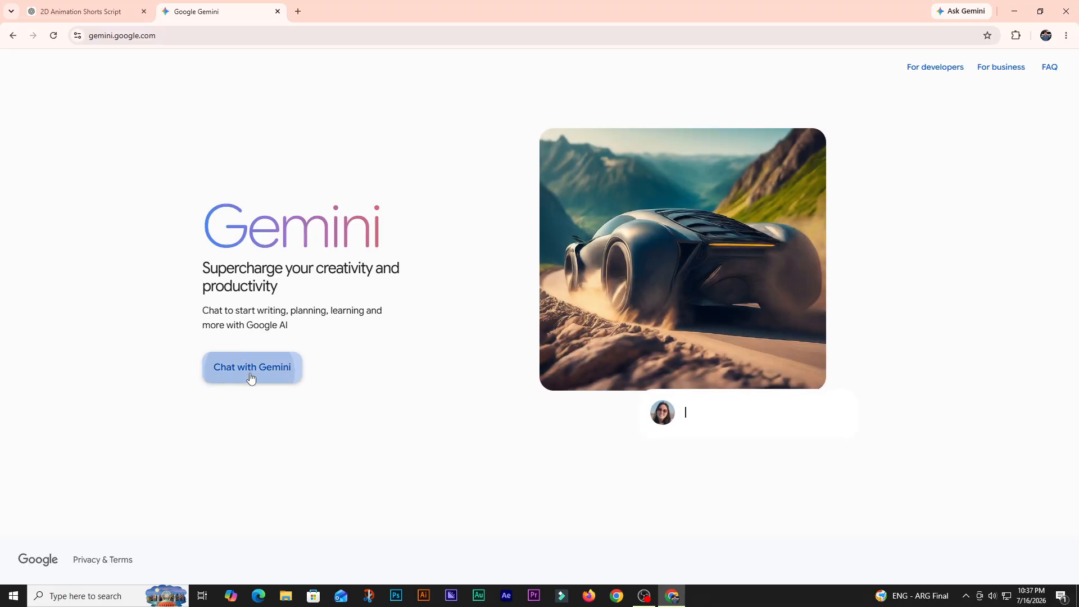
{"action": "left_click", "coordinate": [250, 378]}
{"action": "left_click", "coordinate": [1037, 534]}
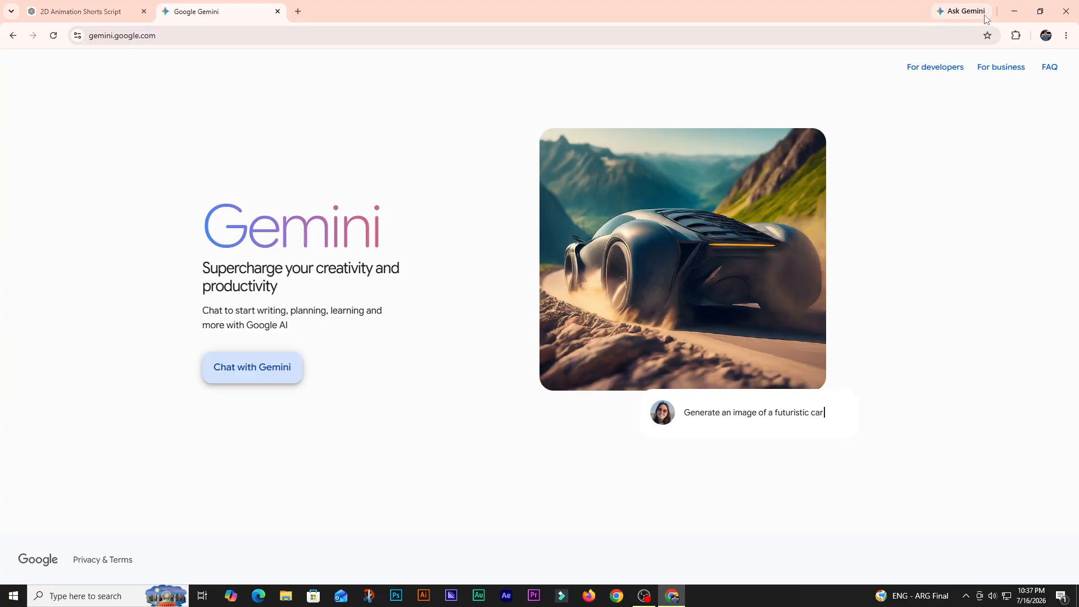
Minimize the current browser window and open a maximized Chrome window with the third saved profile
{"action": "left_click", "coordinate": [1015, 11]}
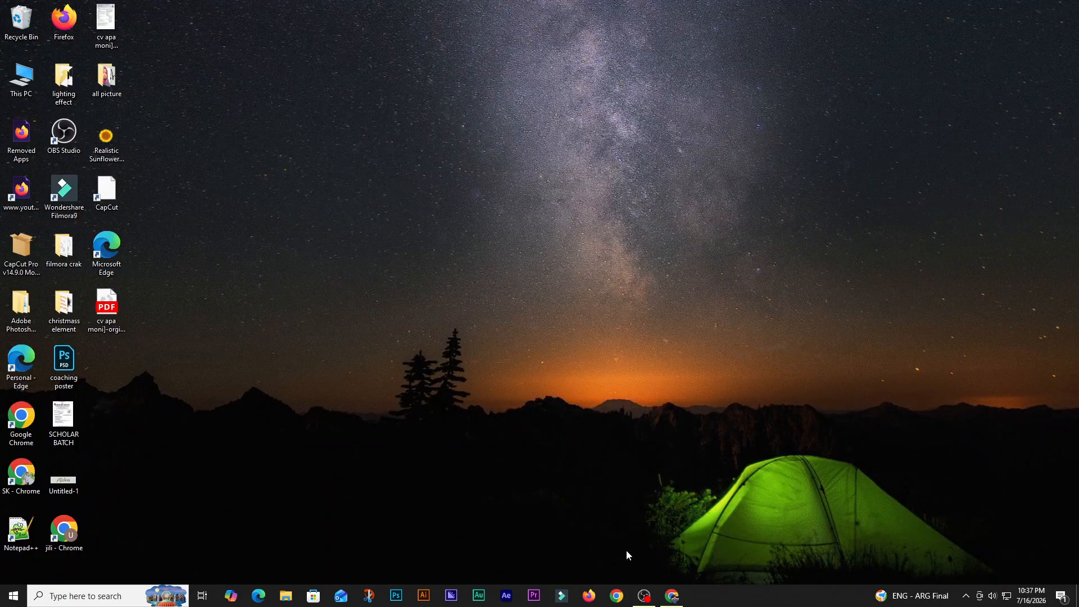
{"action": "left_click", "coordinate": [616, 595]}
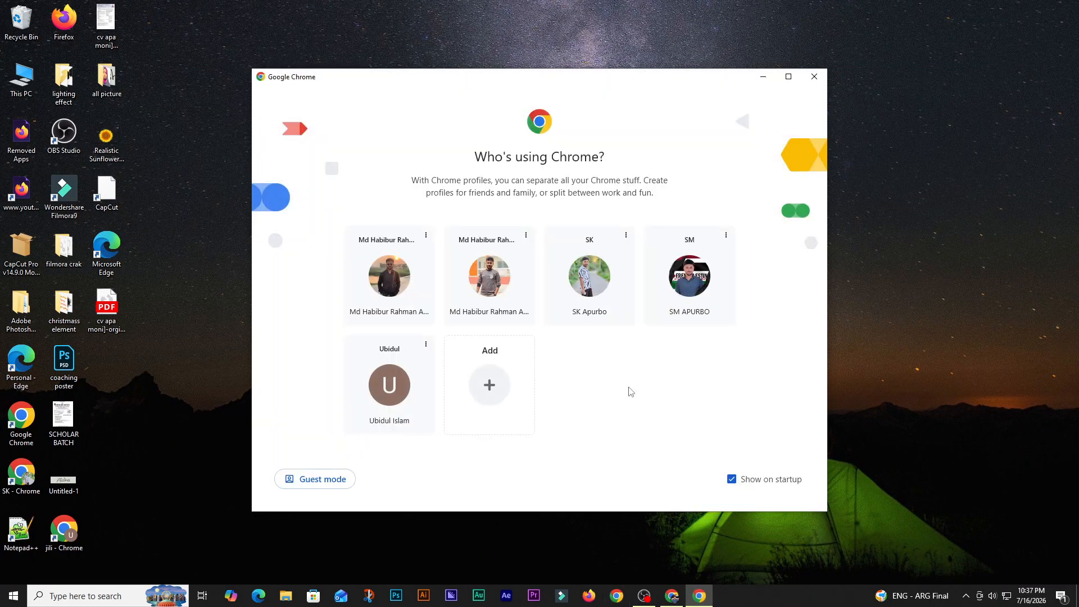
{"action": "left_click", "coordinate": [584, 290]}
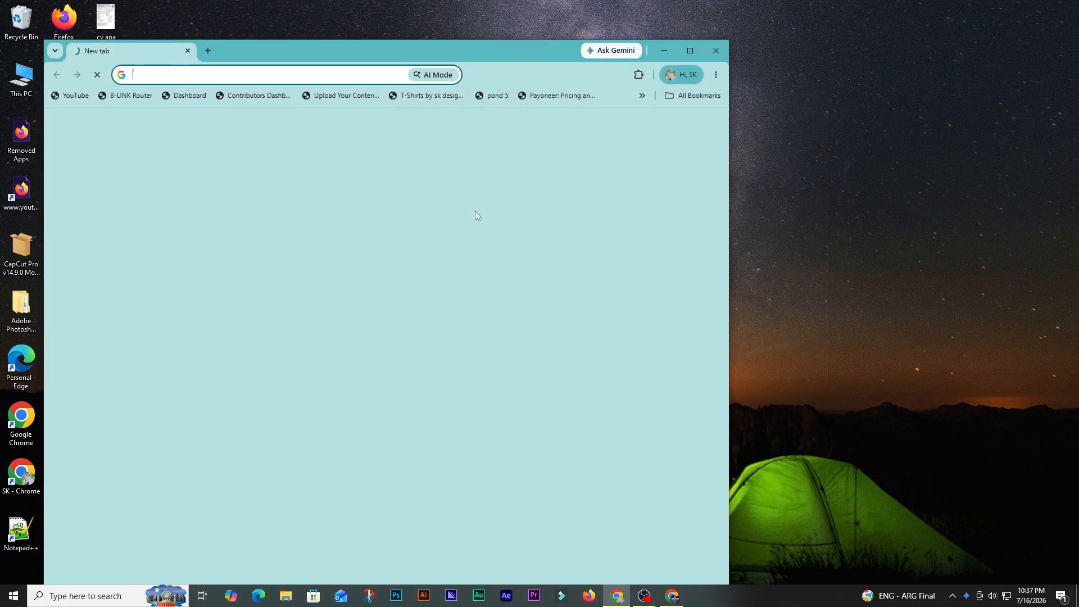
{"action": "left_click", "coordinate": [690, 51]}
Search the web for "gimini" in the new profile's window and open the Google Gemini result
{"action": "left_click", "coordinate": [315, 38]}
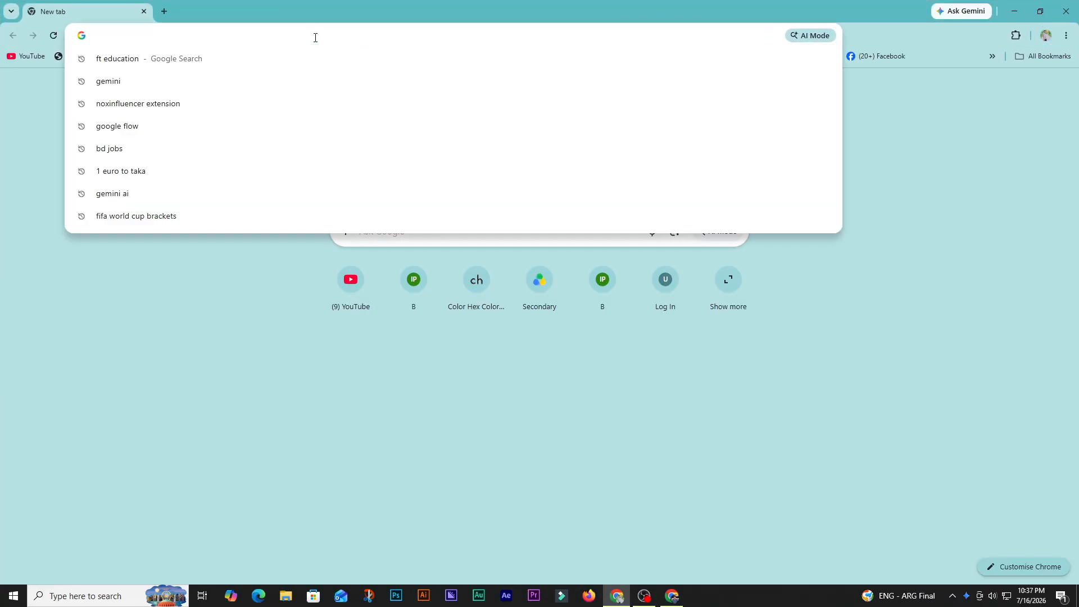
{"action": "type", "text": "gimini"}
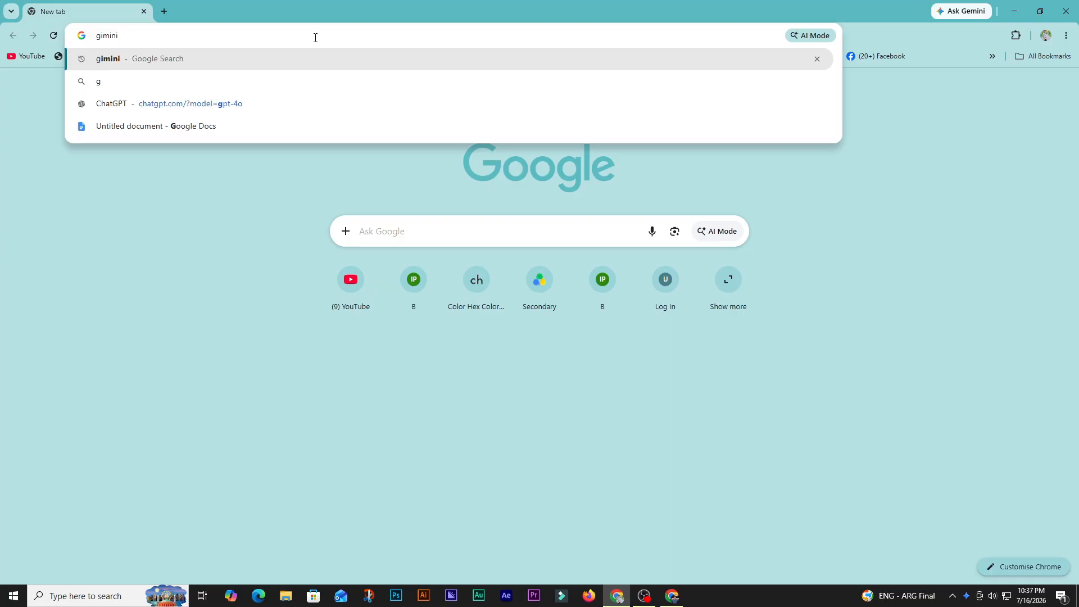
{"action": "key", "text": "Return"}
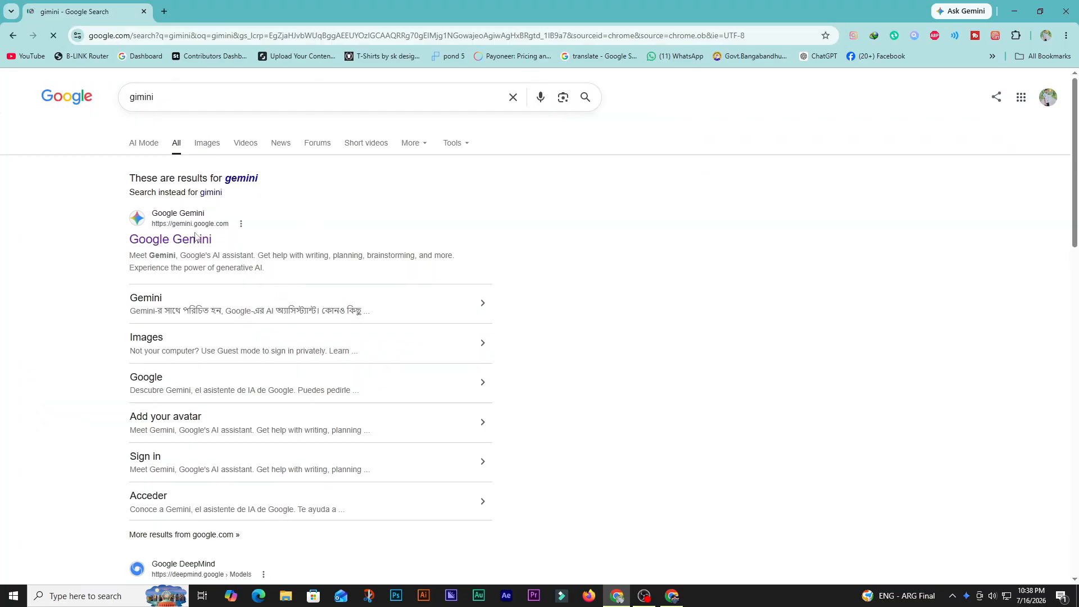
{"action": "left_click", "coordinate": [195, 238]}
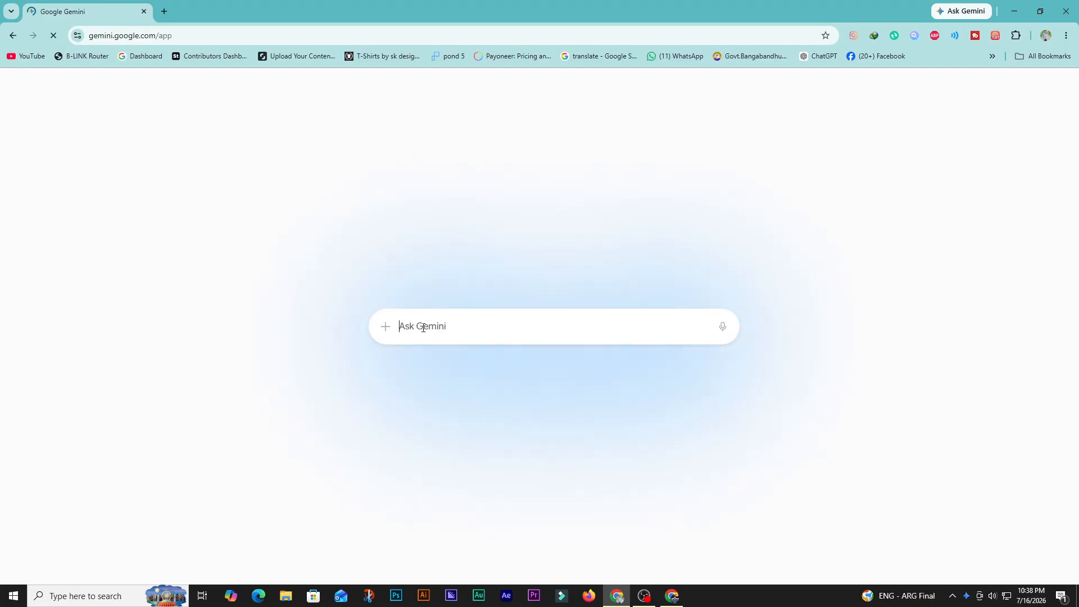
Switch to the ChatGPT script and copy the AI Image Prompt about the cute little ant and white pigeon
{"action": "left_click", "coordinate": [677, 600]}
{"action": "left_click", "coordinate": [79, 11]}
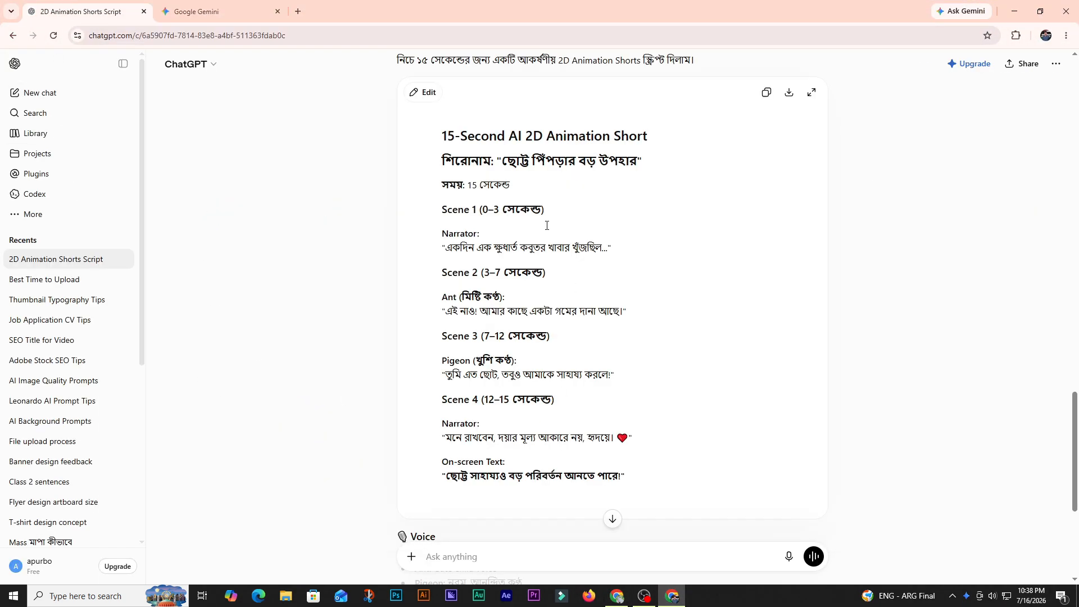
{"action": "scroll", "coordinate": [533, 236], "scroll_direction": "down", "scroll_amount": 5}
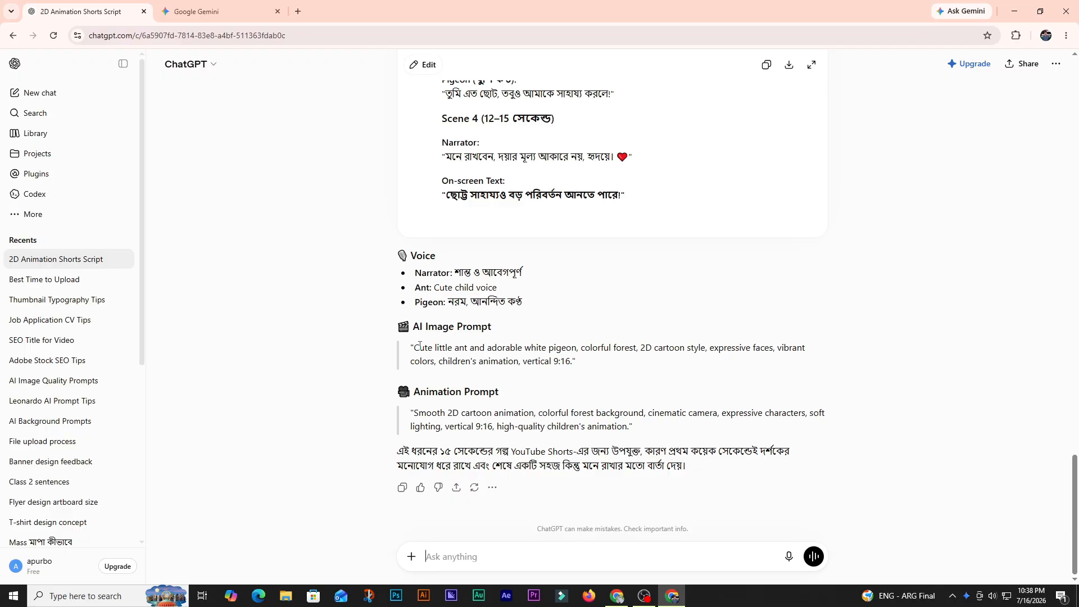
{"action": "left_click_drag", "start_coordinate": [412, 348], "coordinate": [572, 364]}
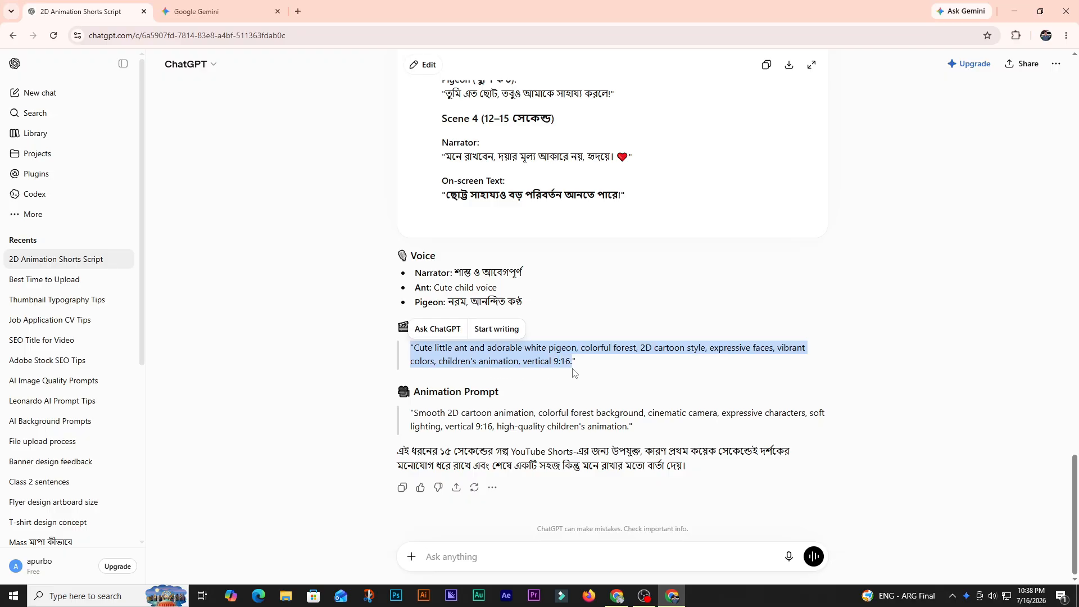
{"action": "right_click", "coordinate": [514, 352]}
{"action": "left_click", "coordinate": [553, 365]}
Paste the copied ant and pigeon image prompt into the Gemini chat and submit it to generate the image
{"action": "left_click", "coordinate": [618, 554]}
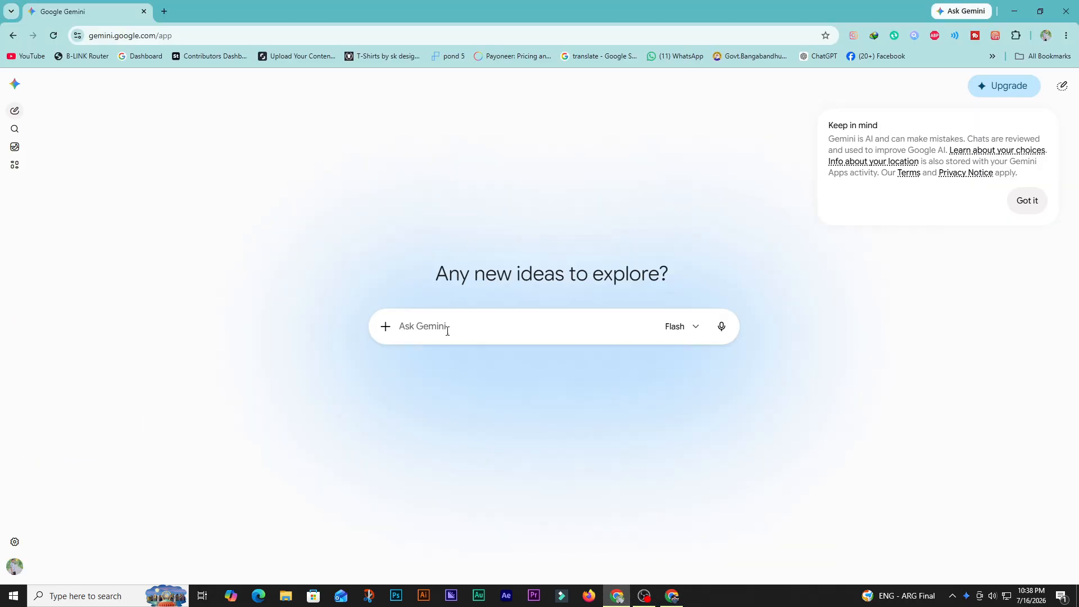
{"action": "key", "text": "ctrl+v"}
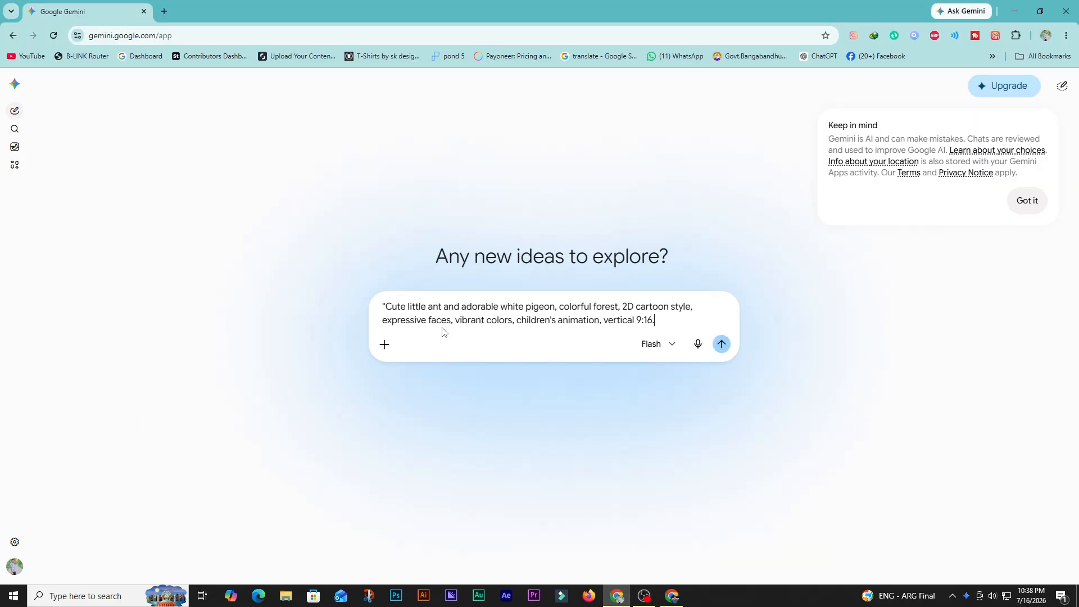
{"action": "left_click", "coordinate": [722, 344]}
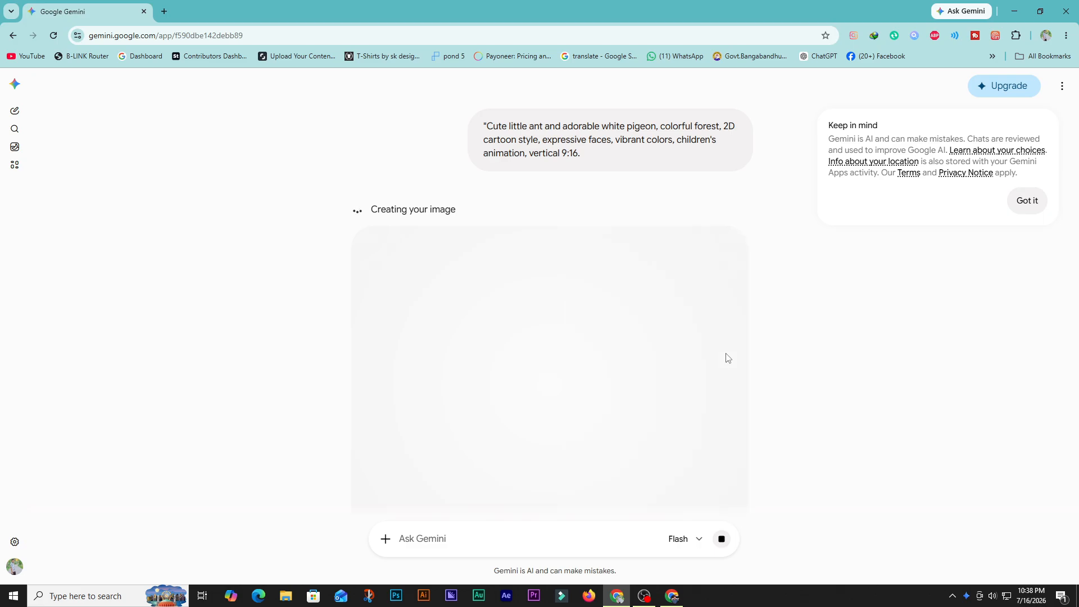
Examine the generated forest image of the ant and pigeon from its upper edge to its lower edge
{"action": "scroll", "coordinate": [716, 365], "scroll_direction": "down", "scroll_amount": 4}
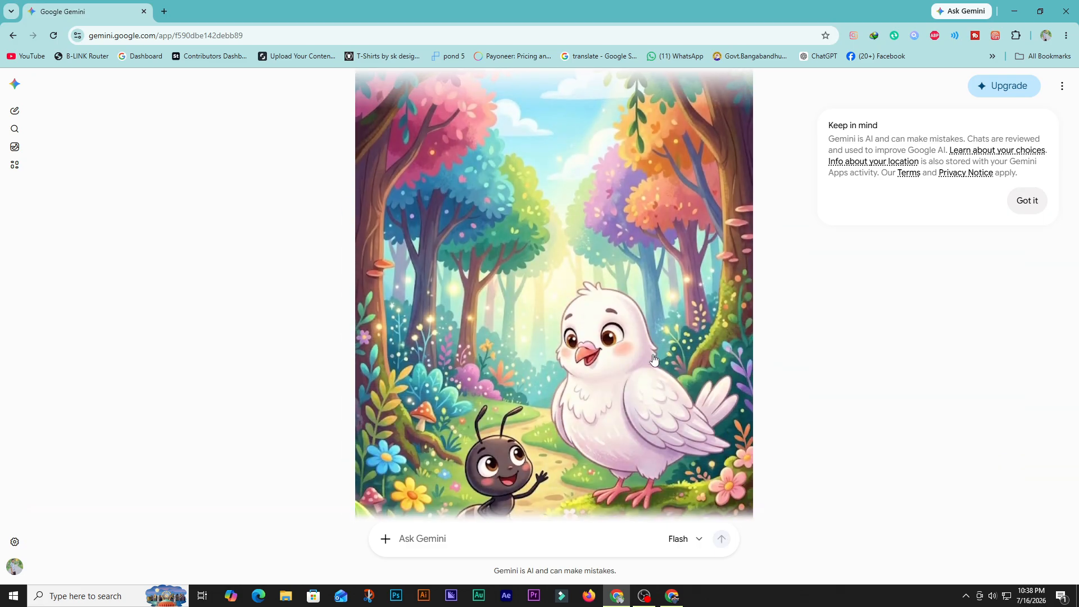
{"action": "scroll", "coordinate": [653, 359], "scroll_direction": "down", "scroll_amount": 5}
{"action": "scroll", "coordinate": [591, 355], "scroll_direction": "up", "scroll_amount": 4}
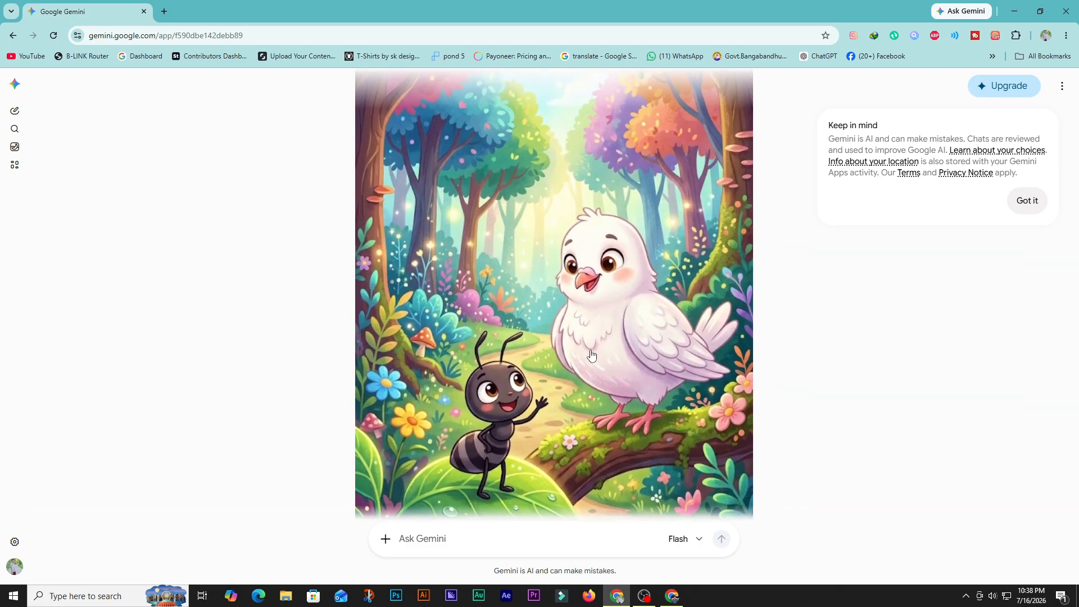
{"action": "scroll", "coordinate": [591, 355], "scroll_direction": "up", "scroll_amount": 3}
{"action": "scroll", "coordinate": [591, 355], "scroll_direction": "down", "scroll_amount": 2}
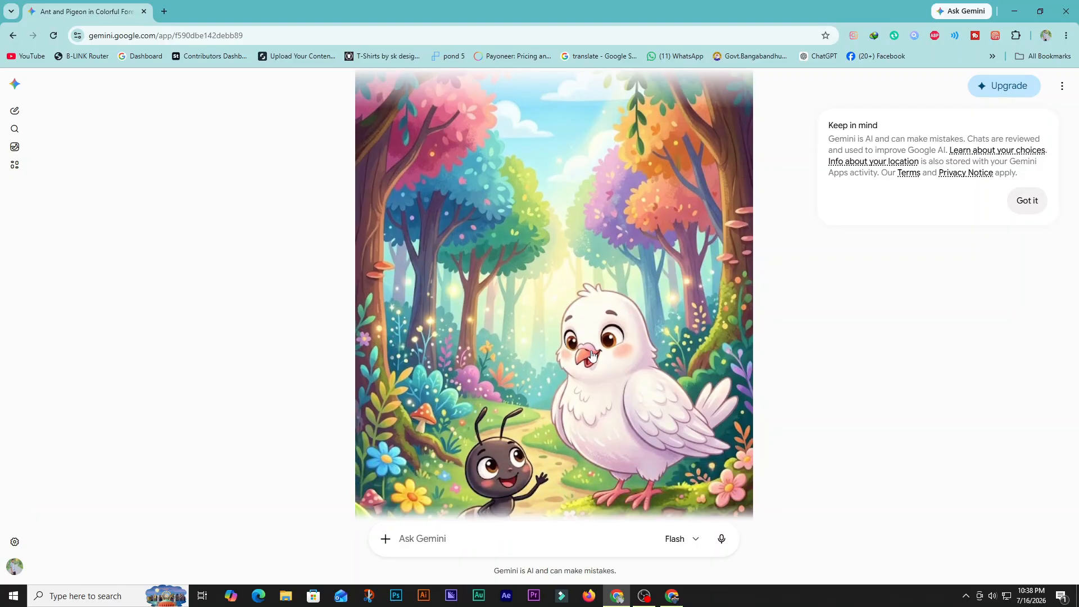
{"action": "scroll", "coordinate": [591, 355], "scroll_direction": "up", "scroll_amount": 3}
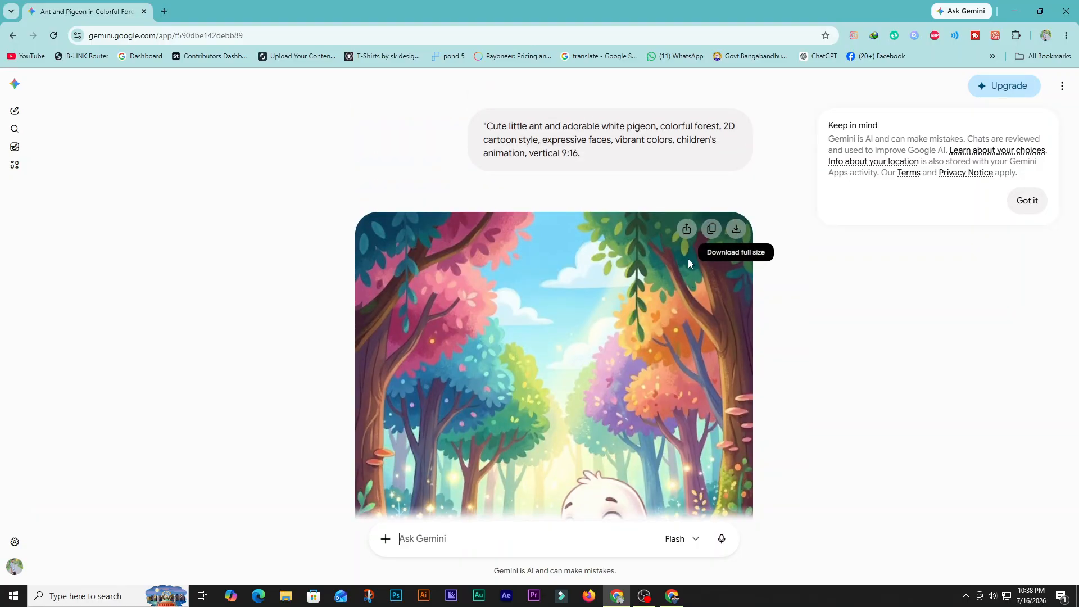
{"action": "scroll", "coordinate": [570, 372], "scroll_direction": "down", "scroll_amount": 6}
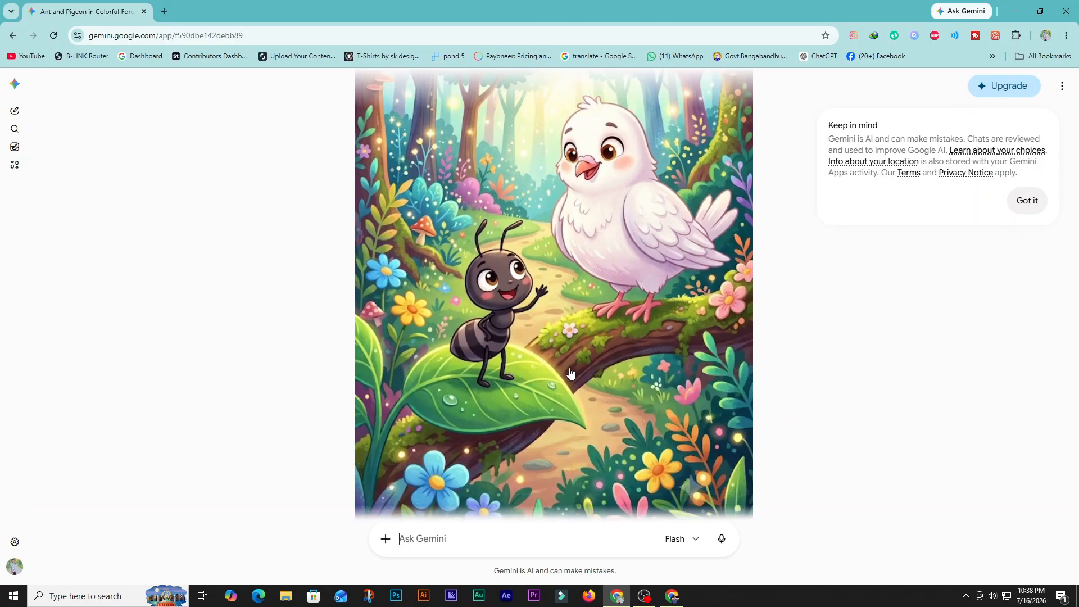
{"action": "scroll", "coordinate": [571, 372], "scroll_direction": "down", "scroll_amount": 2}
{"action": "scroll", "coordinate": [570, 374], "scroll_direction": "up", "scroll_amount": 8}
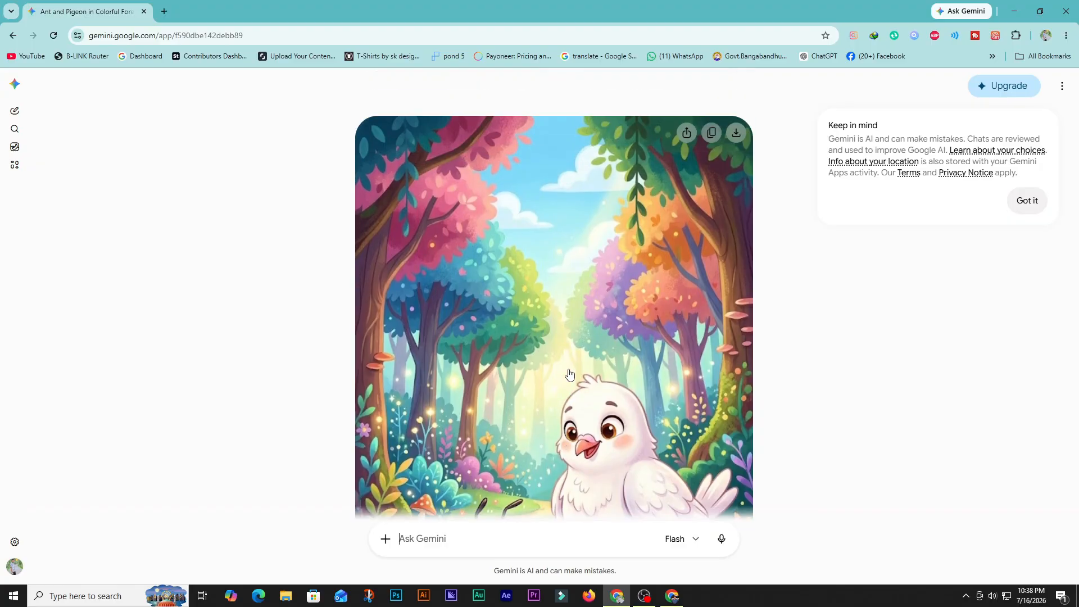
{"action": "scroll", "coordinate": [569, 374], "scroll_direction": "down", "scroll_amount": 7}
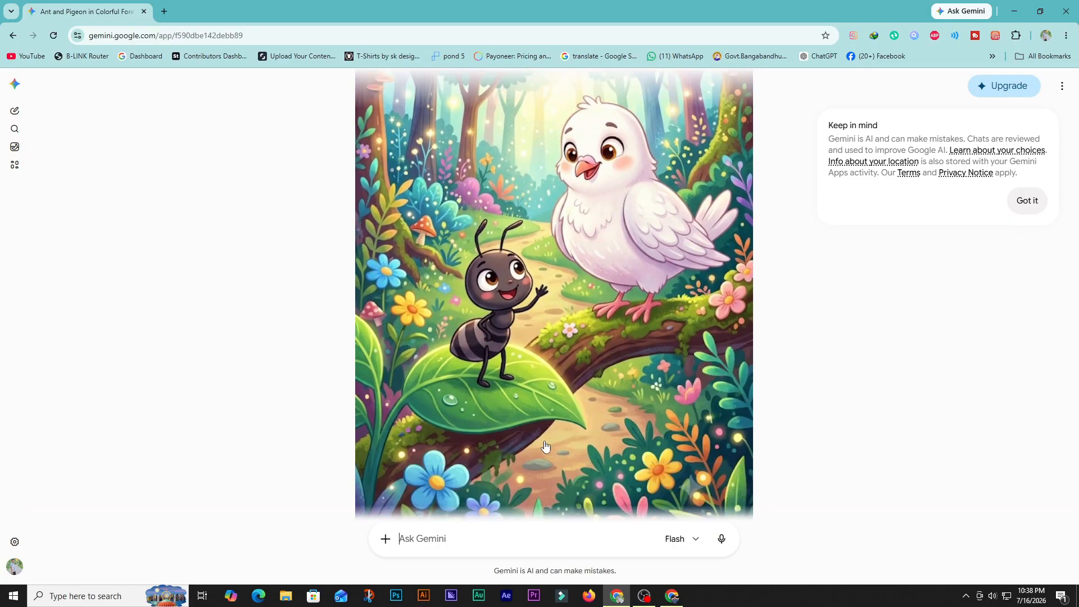
Return to the ChatGPT script, review its scenes, and copy the Animation Prompt beginning "Smooth 2D cartoon animation"
{"action": "left_click", "coordinate": [673, 596]}
{"action": "scroll", "coordinate": [564, 241], "scroll_direction": "up", "scroll_amount": 5}
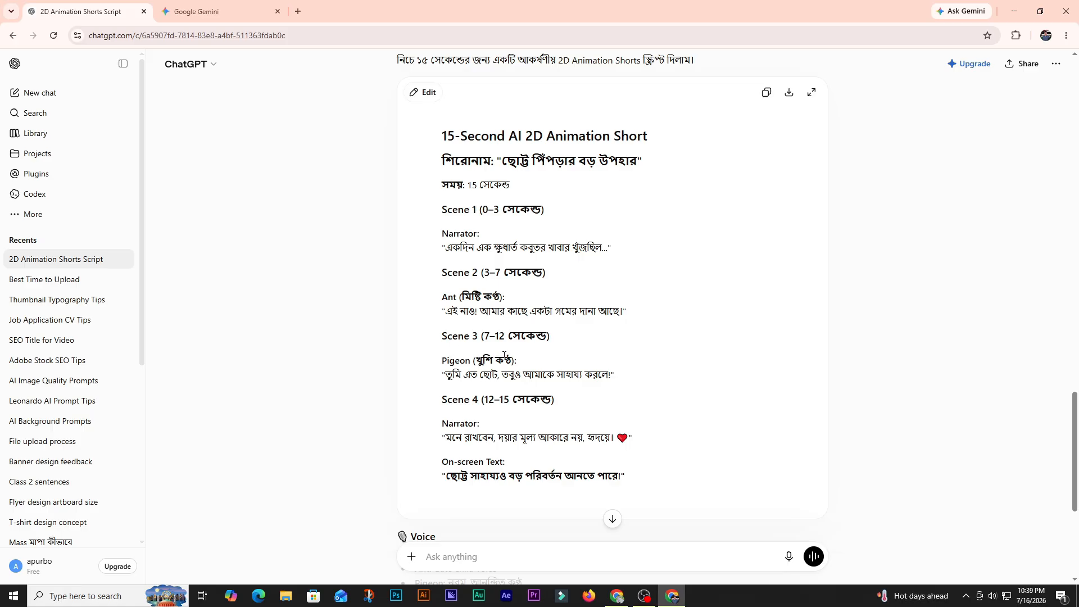
{"action": "scroll", "coordinate": [504, 355], "scroll_direction": "down", "scroll_amount": 2}
{"action": "scroll", "coordinate": [505, 355], "scroll_direction": "down", "scroll_amount": 3}
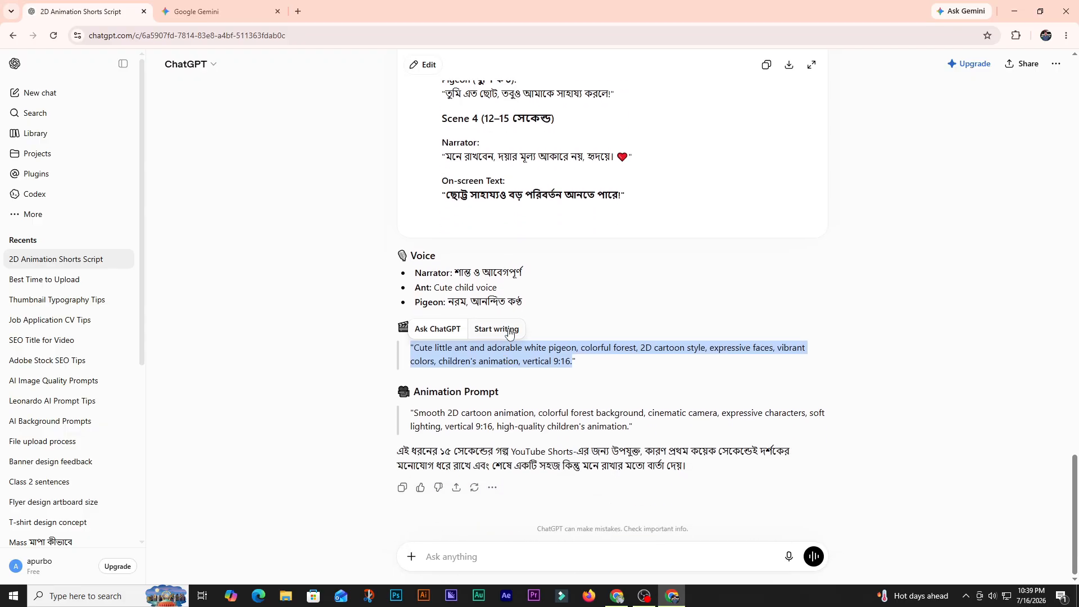
{"action": "scroll", "coordinate": [535, 287], "scroll_direction": "up", "scroll_amount": 5}
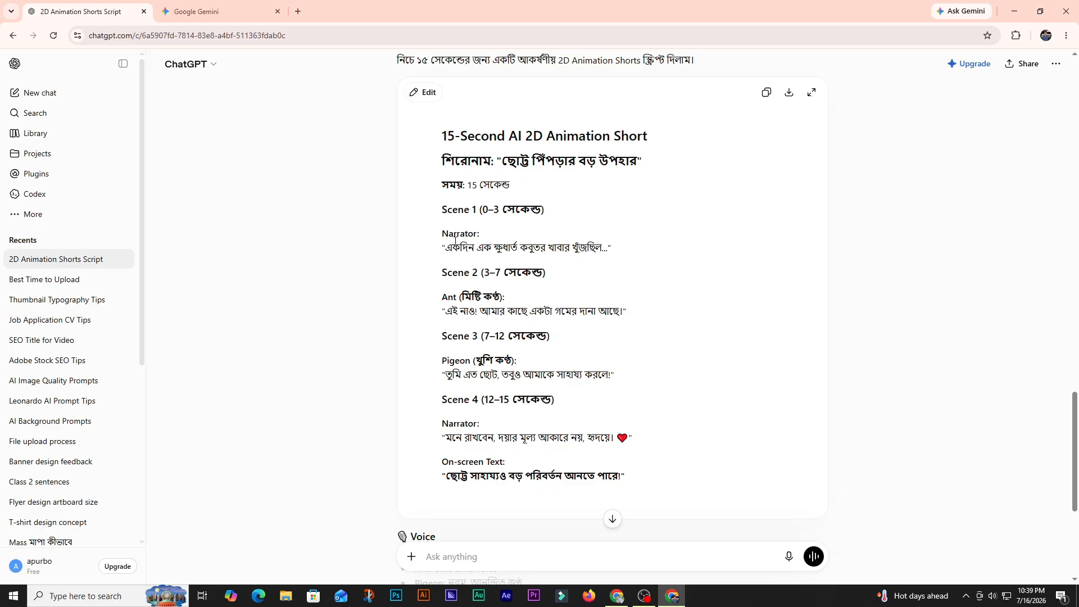
{"action": "scroll", "coordinate": [445, 234], "scroll_direction": "down", "scroll_amount": 5}
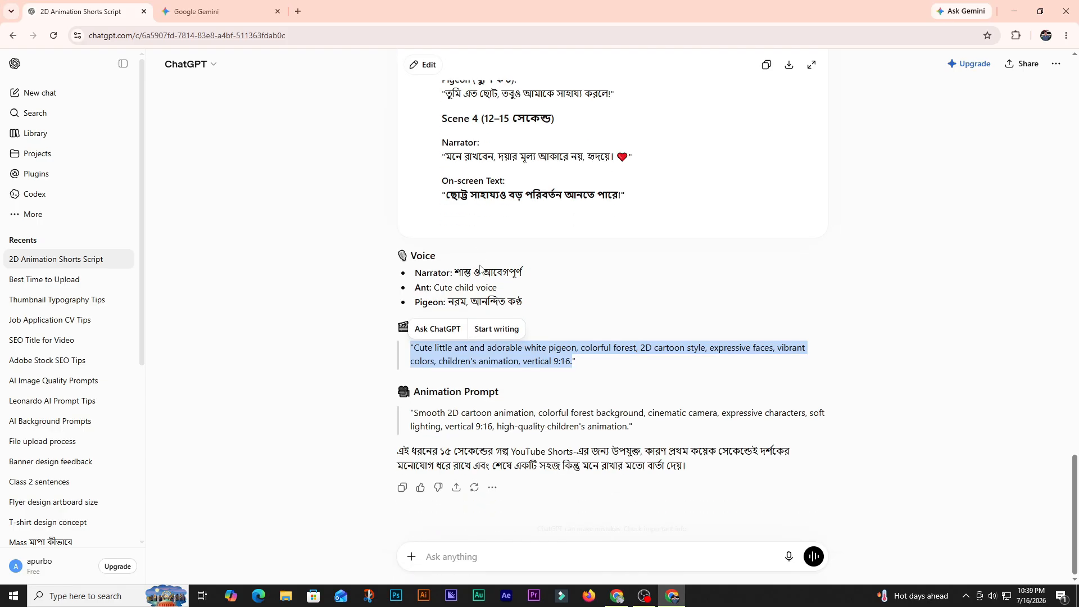
{"action": "left_click_drag", "start_coordinate": [414, 414], "coordinate": [639, 430]}
{"action": "right_click", "coordinate": [575, 430]}
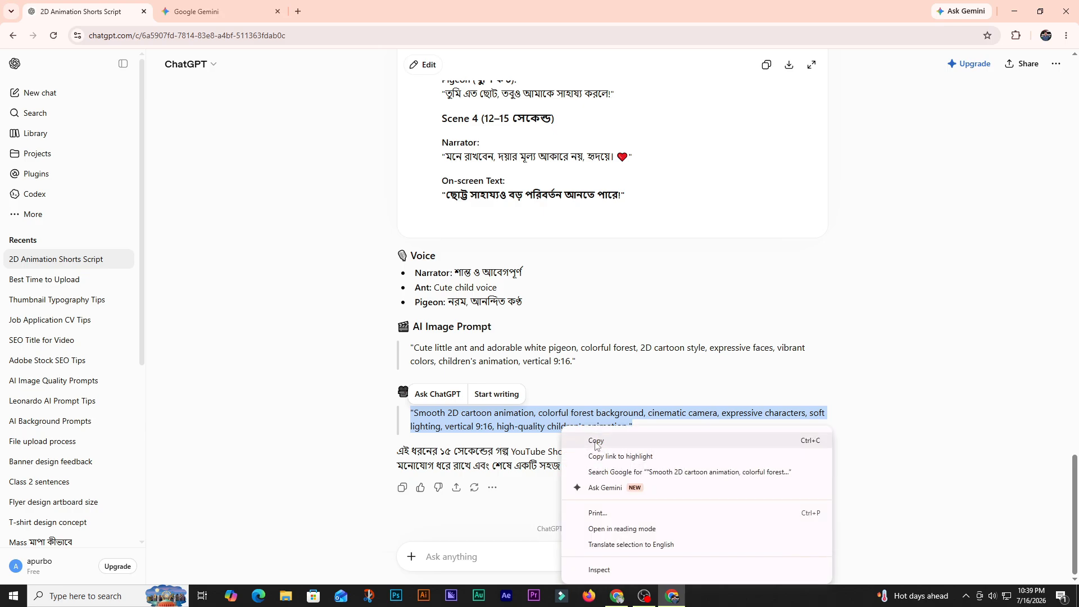
{"action": "left_click", "coordinate": [583, 440]}
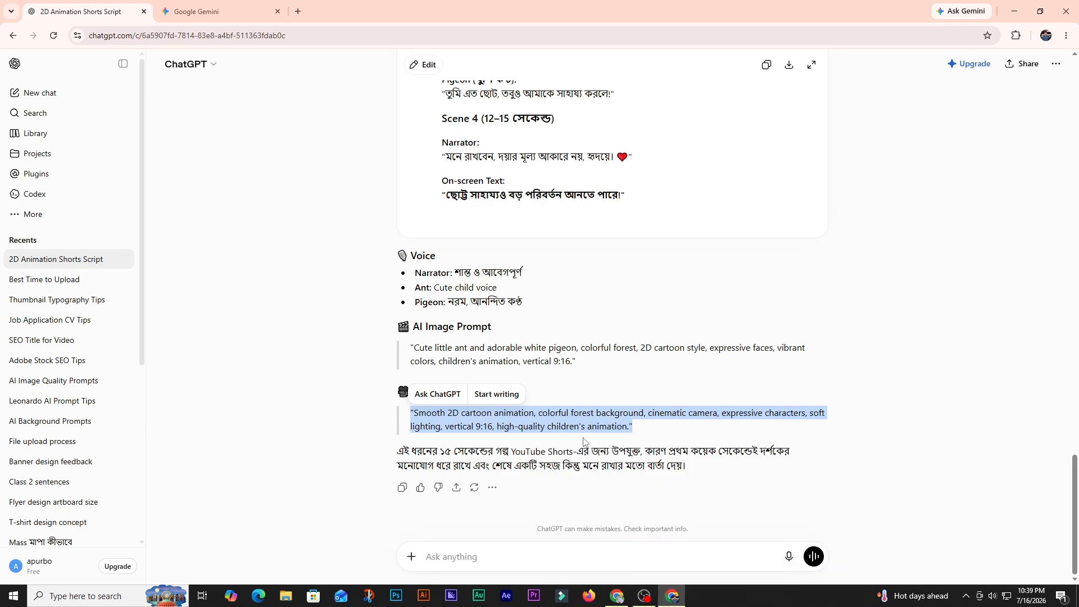
Switch to the Gemini chat and download the generated ant and pigeon image
{"action": "left_click", "coordinate": [617, 595]}
{"action": "scroll", "coordinate": [452, 497], "scroll_direction": "down", "scroll_amount": 1}
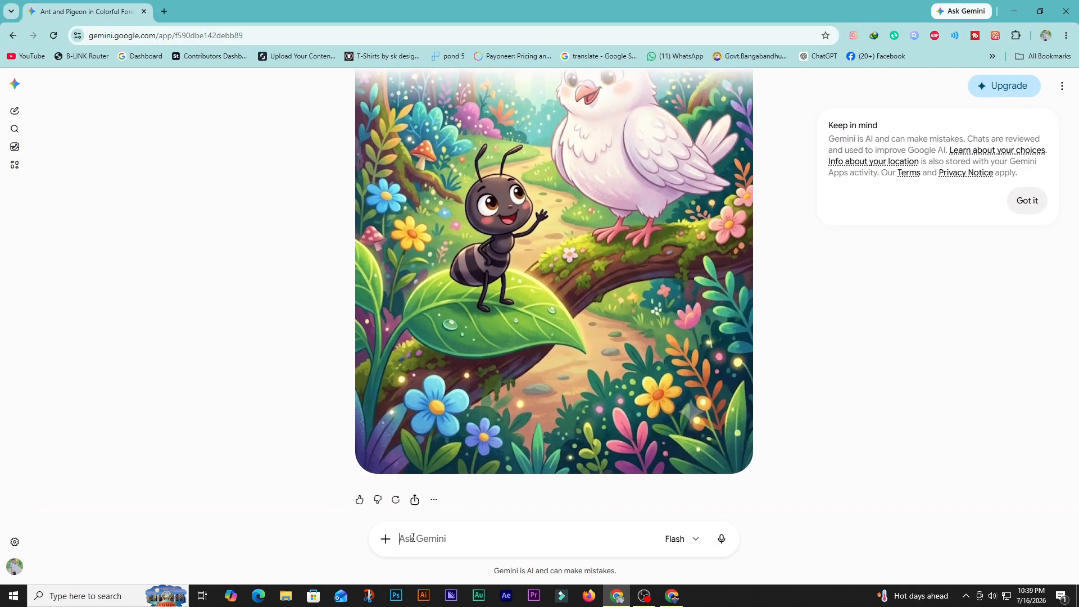
{"action": "scroll", "coordinate": [506, 498], "scroll_direction": "up", "scroll_amount": 2}
{"action": "scroll", "coordinate": [449, 497], "scroll_direction": "down", "scroll_amount": 2}
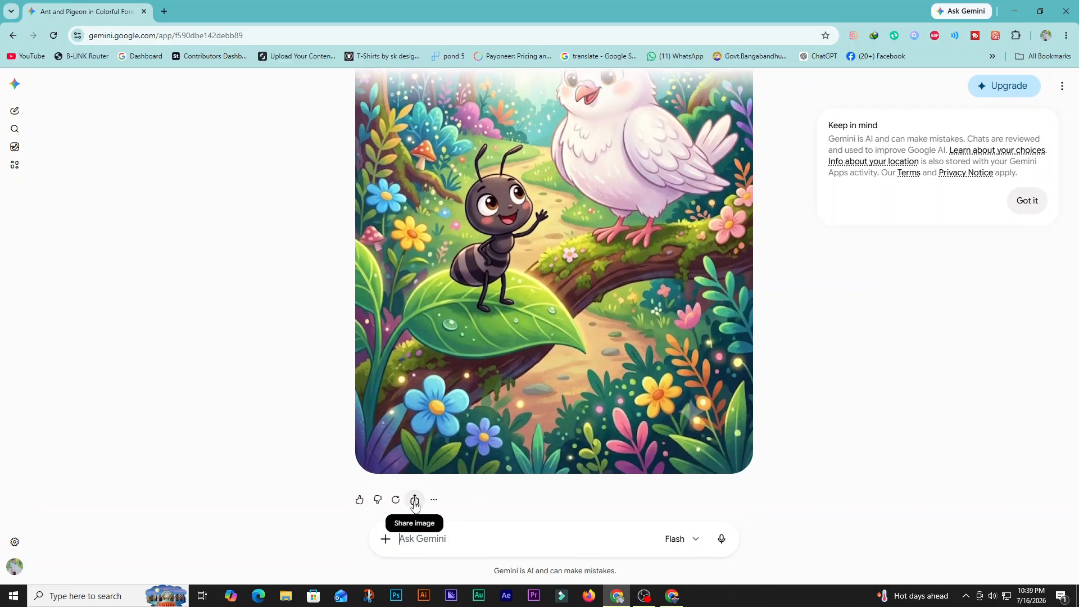
{"action": "left_click", "coordinate": [434, 500]}
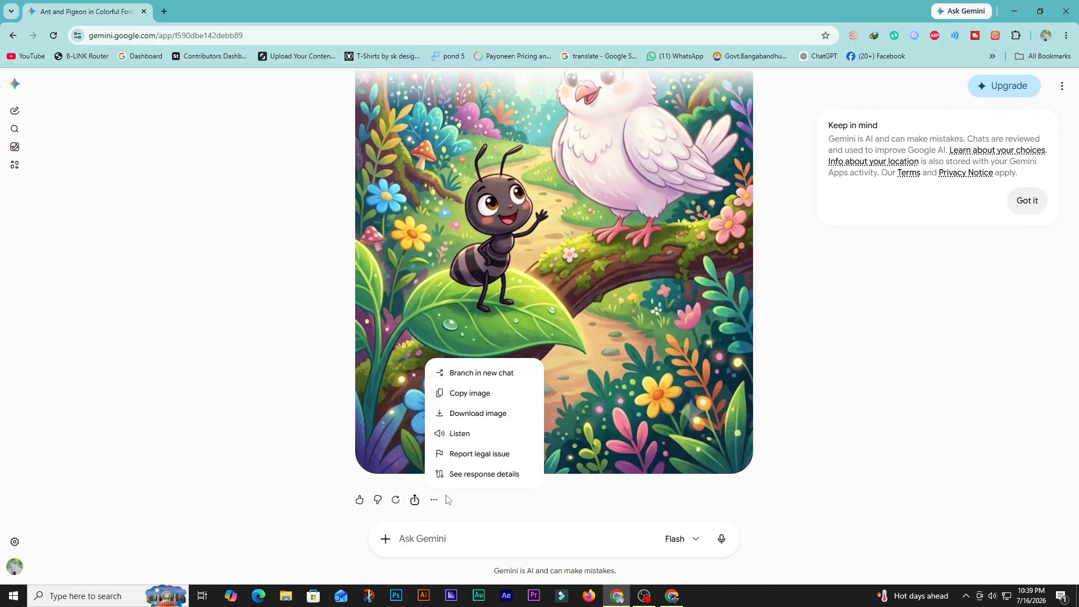
{"action": "left_click", "coordinate": [470, 414]}
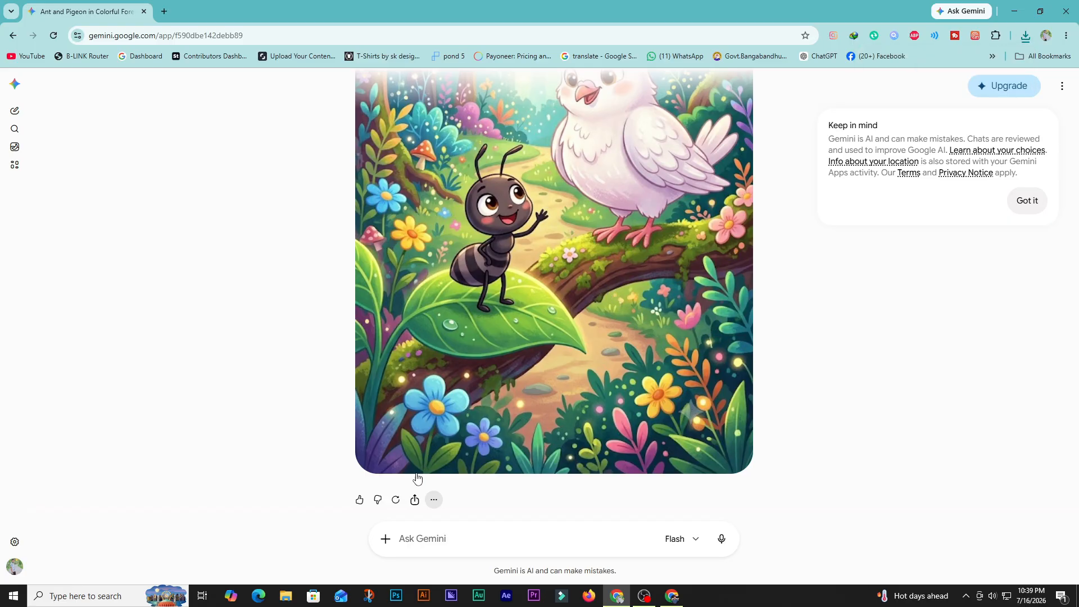
Launch Photoshop and open the newly downloaded Gemini PNG from the browser's recent downloads in it
{"action": "left_click", "coordinate": [396, 596]}
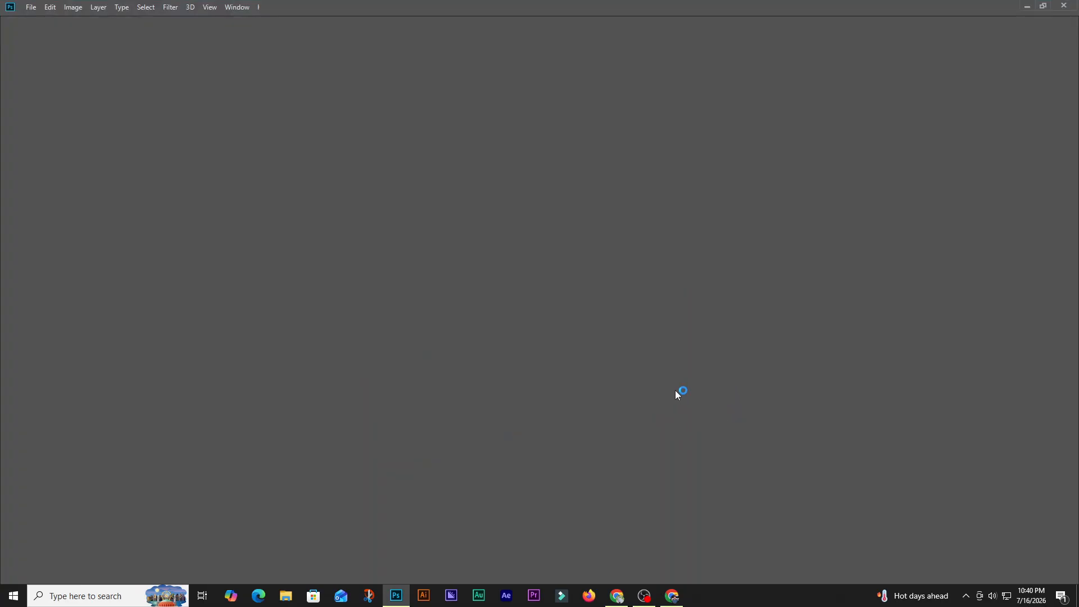
{"action": "left_click", "coordinate": [617, 597]}
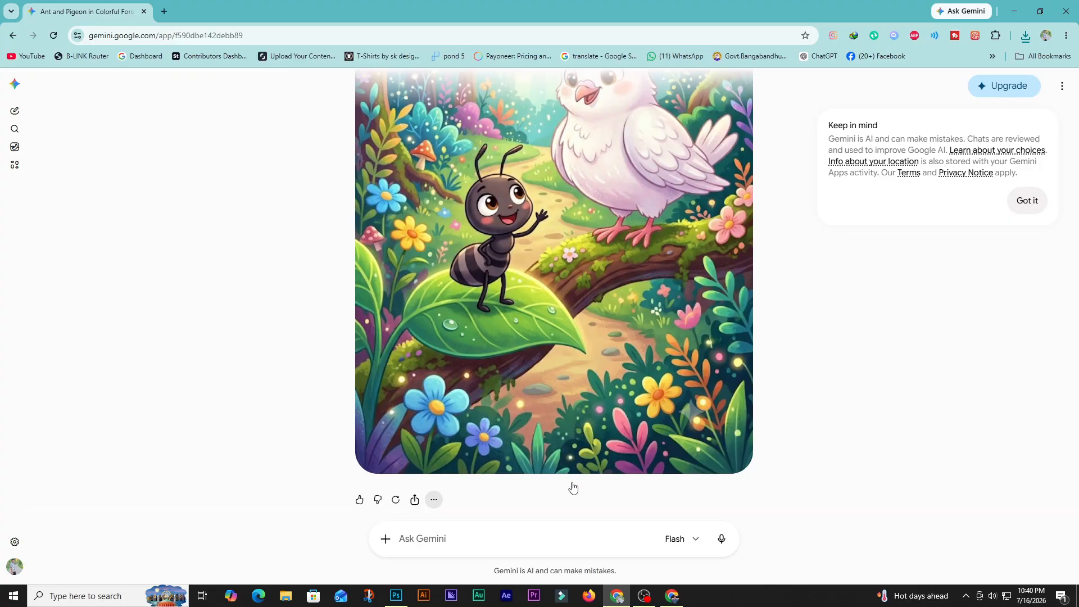
{"action": "mouse_move", "coordinate": [396, 597]}
{"action": "left_click", "coordinate": [1026, 35]}
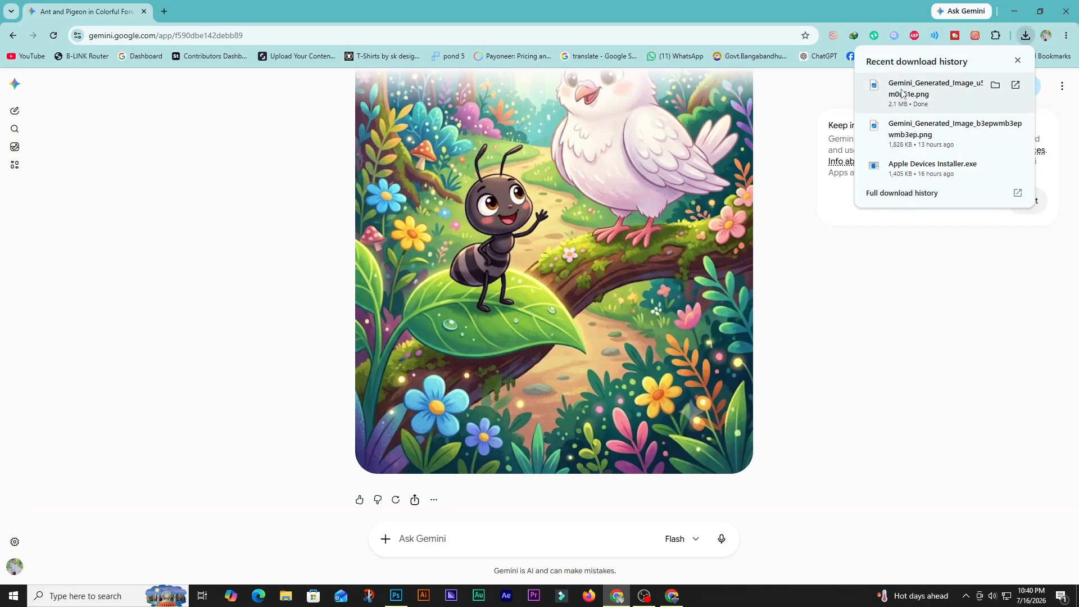
{"action": "left_click_drag", "start_coordinate": [921, 90], "coordinate": [94, 168]}
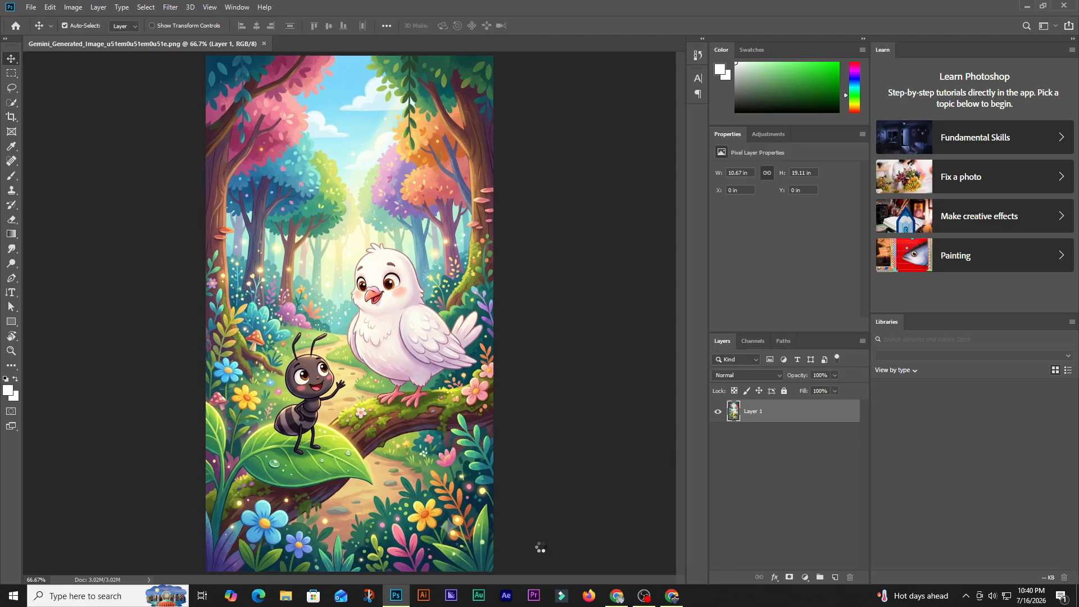
Remove the Gemini sparkle watermark beside the yellow flower in the image's lower-right corner with the Spot Healing Brush
{"action": "scroll", "coordinate": [441, 544], "scroll_direction": "up", "scroll_amount": 8}
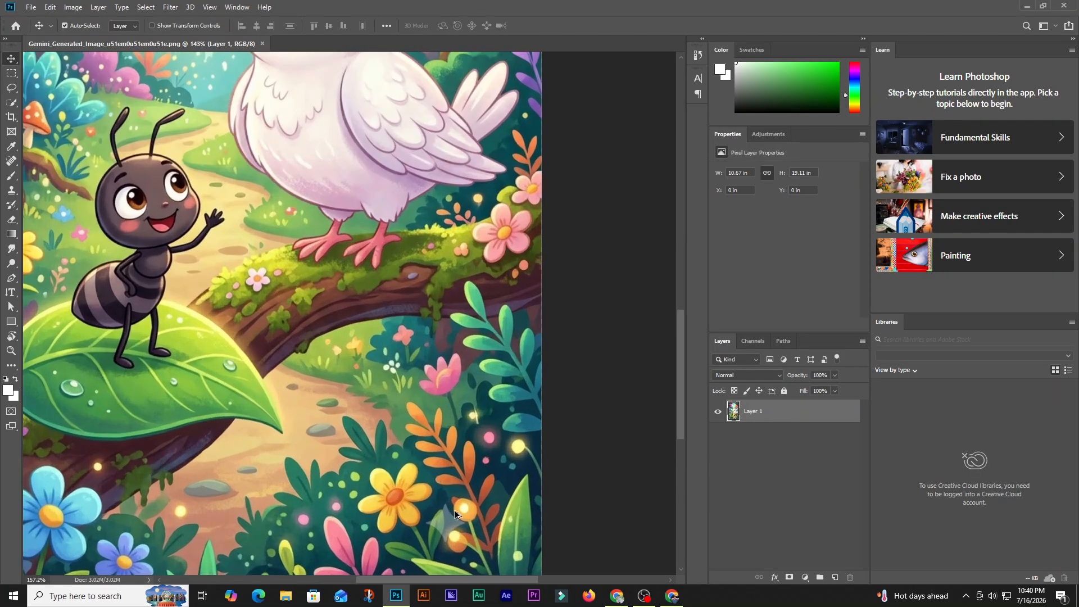
{"action": "scroll", "coordinate": [452, 524], "scroll_direction": "down", "scroll_amount": 1}
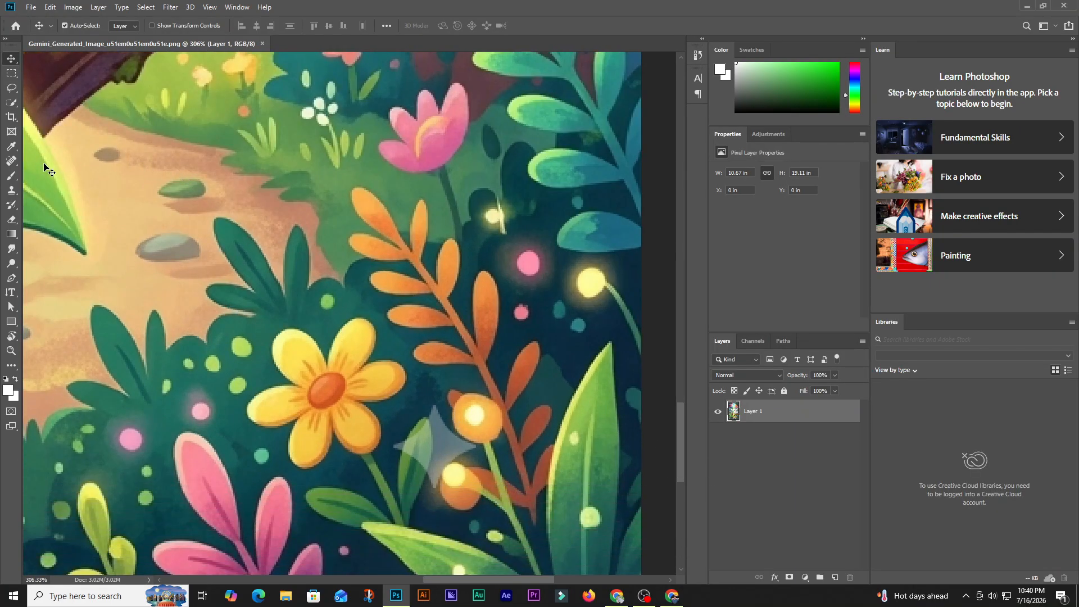
{"action": "left_click", "coordinate": [11, 161]}
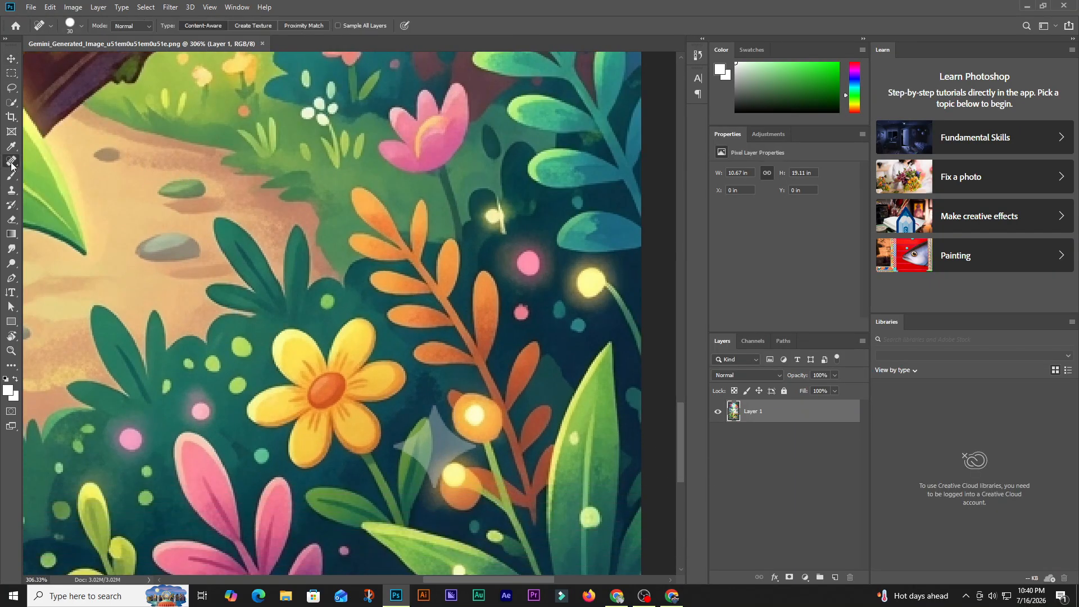
{"action": "left_click", "coordinate": [431, 440]}
{"action": "left_click_drag", "start_coordinate": [442, 429], "coordinate": [445, 453]}
{"action": "left_click", "coordinate": [455, 456]}
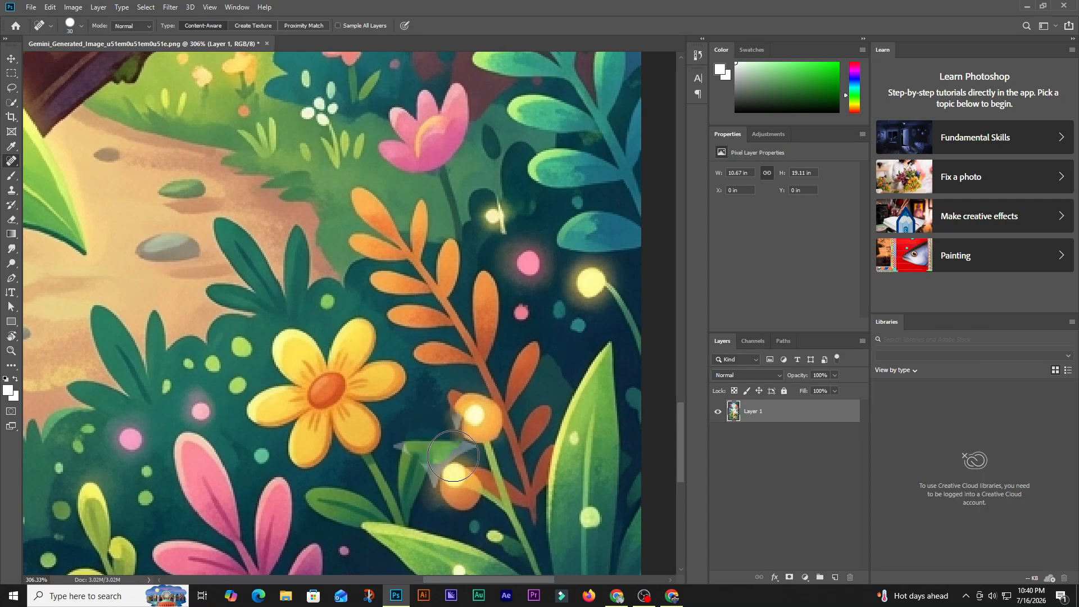
{"action": "left_click", "coordinate": [412, 461]}
{"action": "left_click", "coordinate": [431, 475]}
{"action": "left_click", "coordinate": [450, 434]}
{"action": "scroll", "coordinate": [408, 458], "scroll_direction": "down", "scroll_amount": 2}
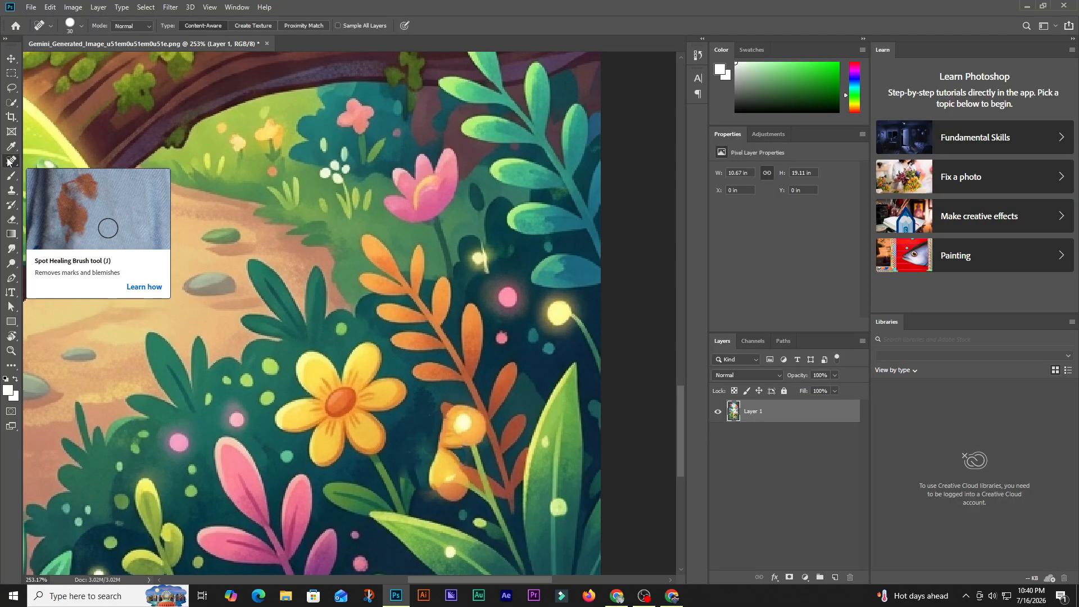
{"action": "scroll", "coordinate": [224, 241], "scroll_direction": "down", "scroll_amount": 4}
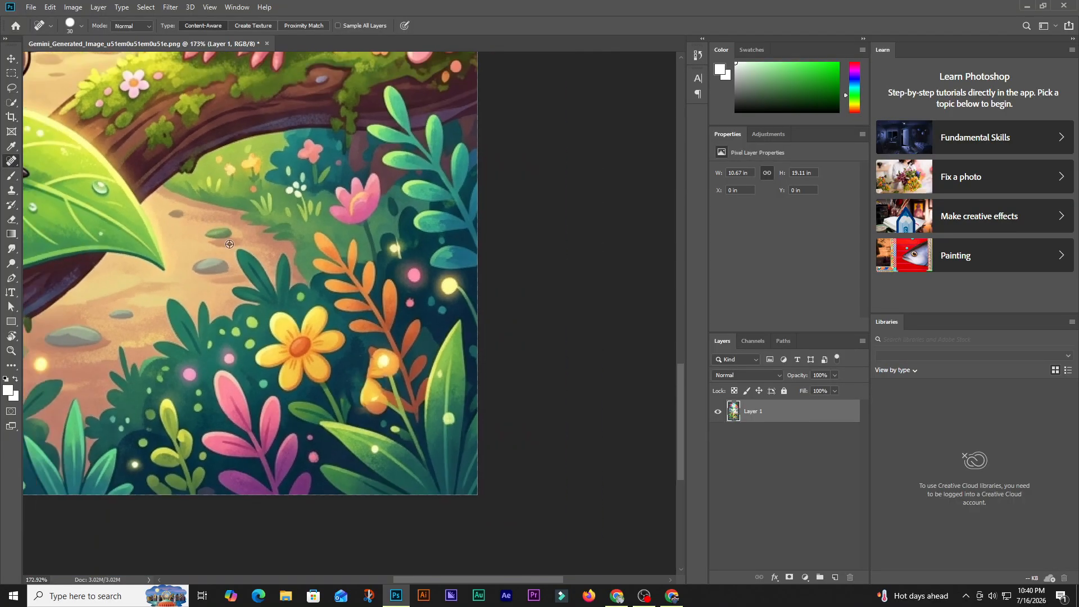
{"action": "scroll", "coordinate": [295, 366], "scroll_direction": "down", "scroll_amount": 2}
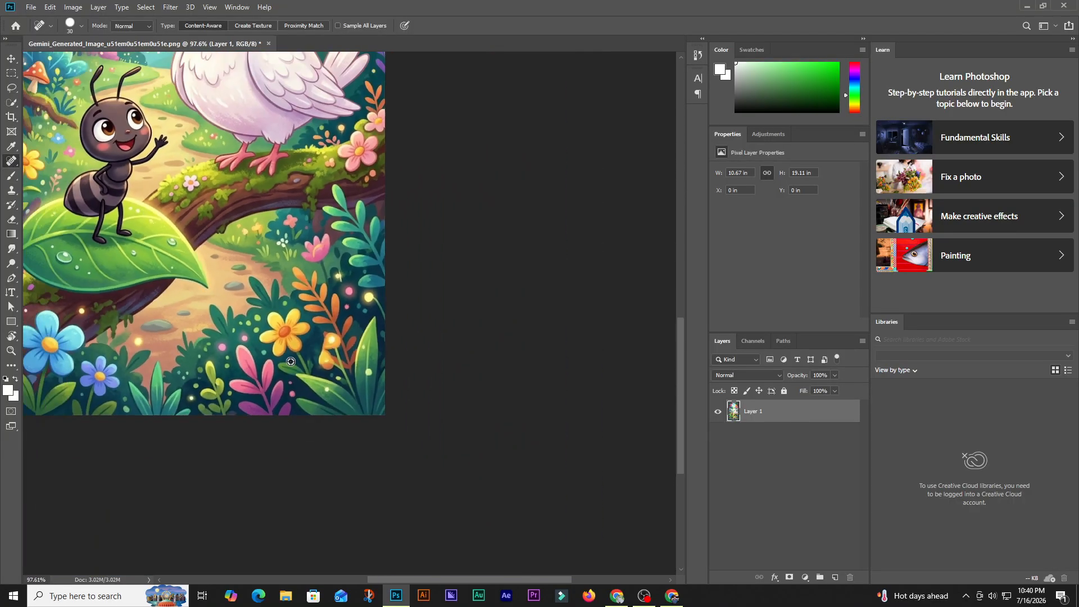
Open the Export As settings for the retouched image and set the file format to JPG
{"action": "left_click", "coordinate": [31, 6]}
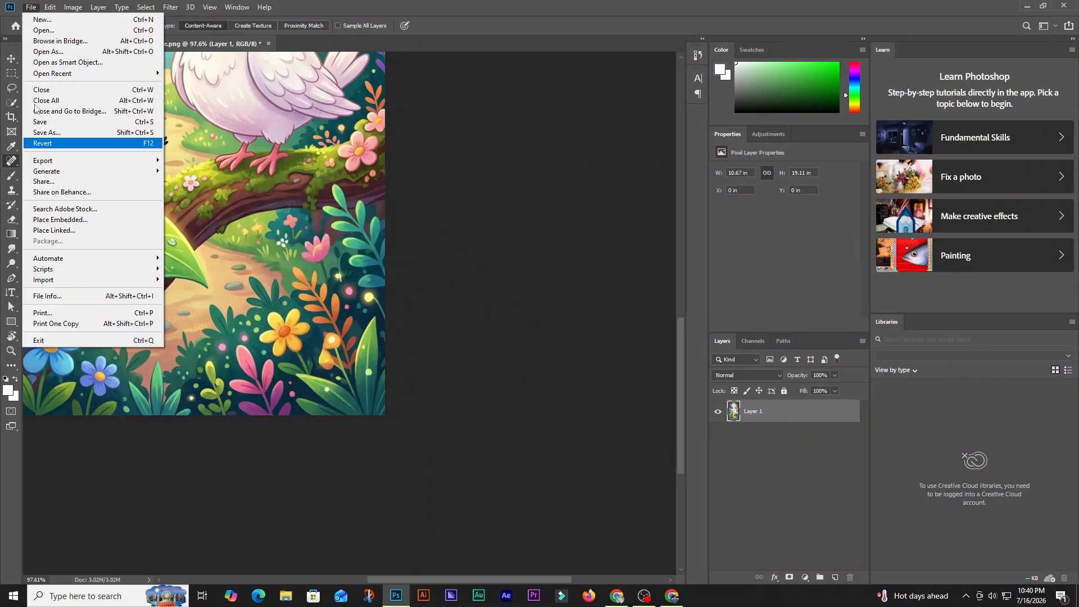
{"action": "left_click", "coordinate": [403, 18]}
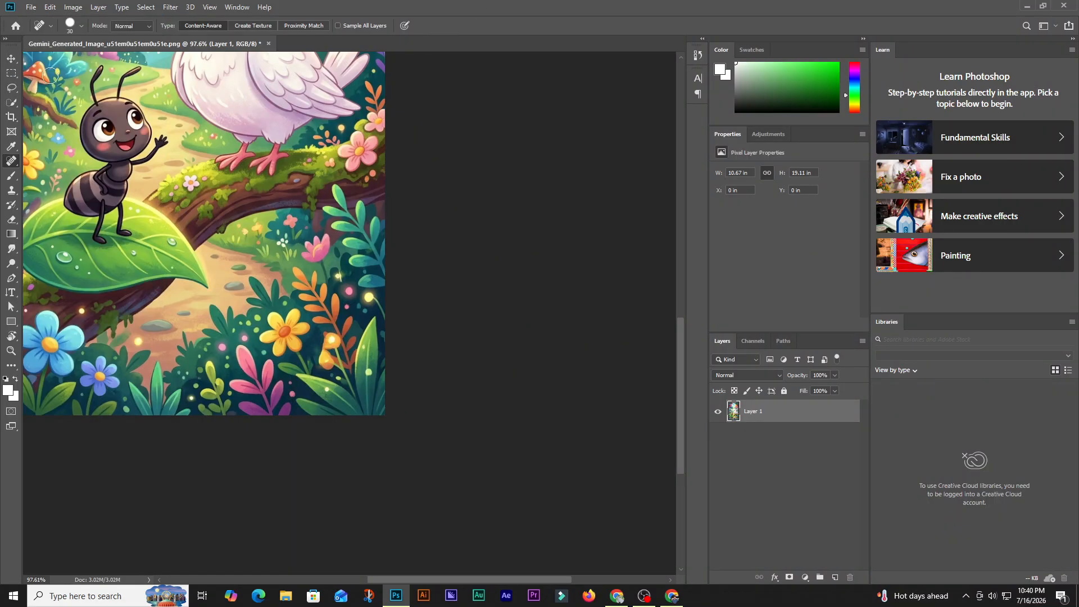
{"action": "left_click", "coordinate": [11, 60]}
{"action": "left_click", "coordinate": [31, 8]}
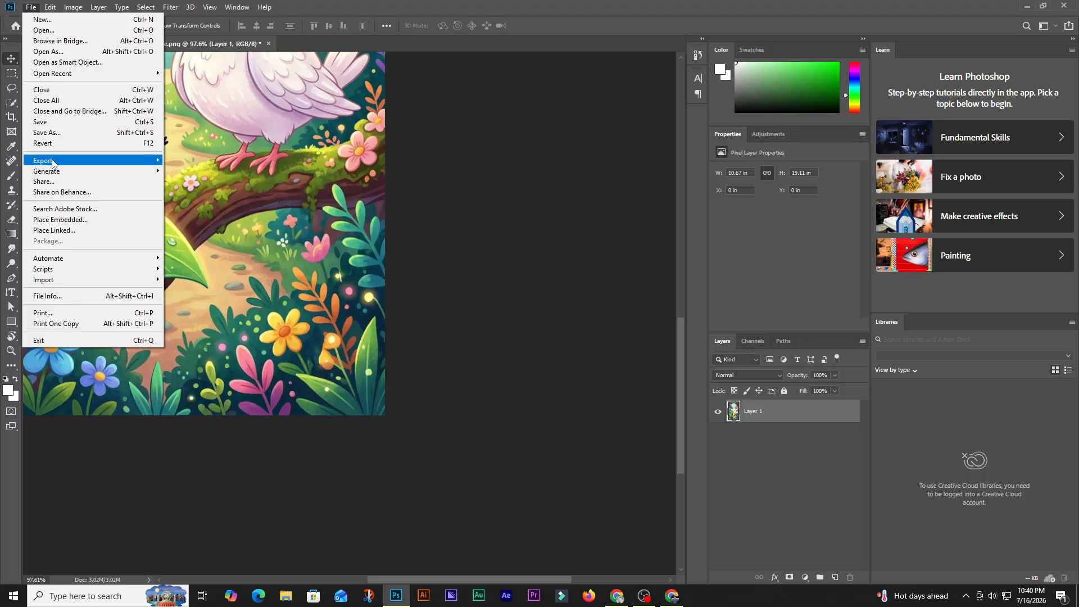
{"action": "mouse_move", "coordinate": [73, 160]}
{"action": "left_click", "coordinate": [182, 172]}
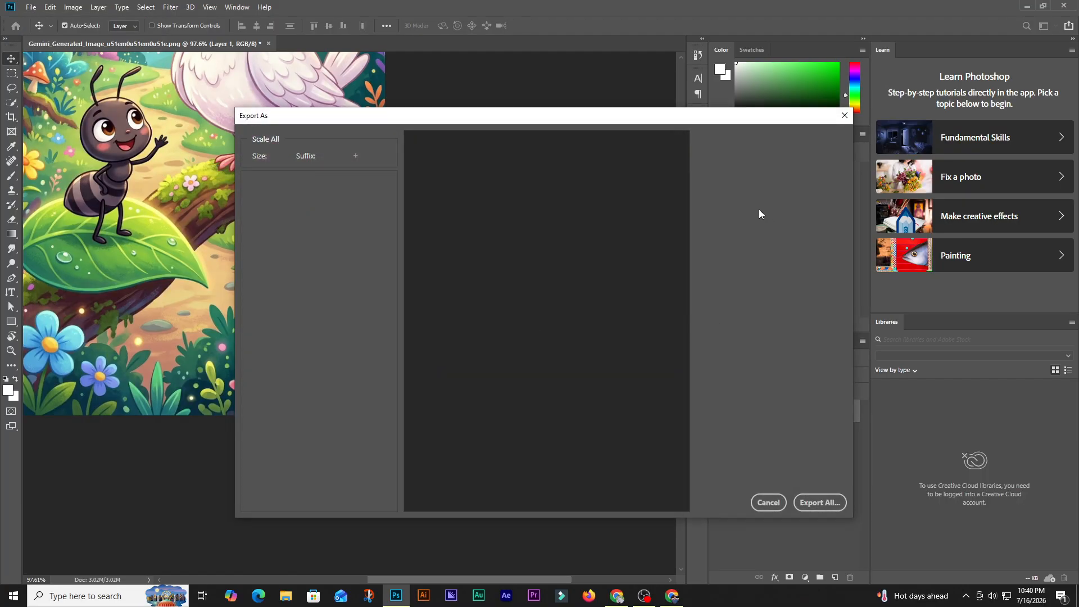
{"action": "left_click", "coordinate": [802, 159]}
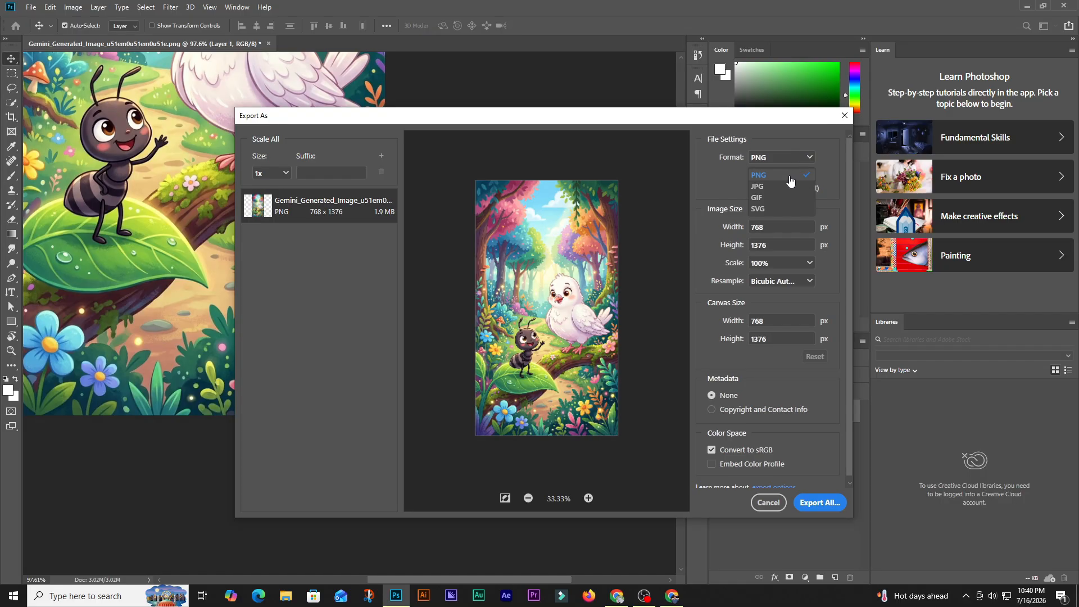
{"action": "left_click", "coordinate": [776, 185]}
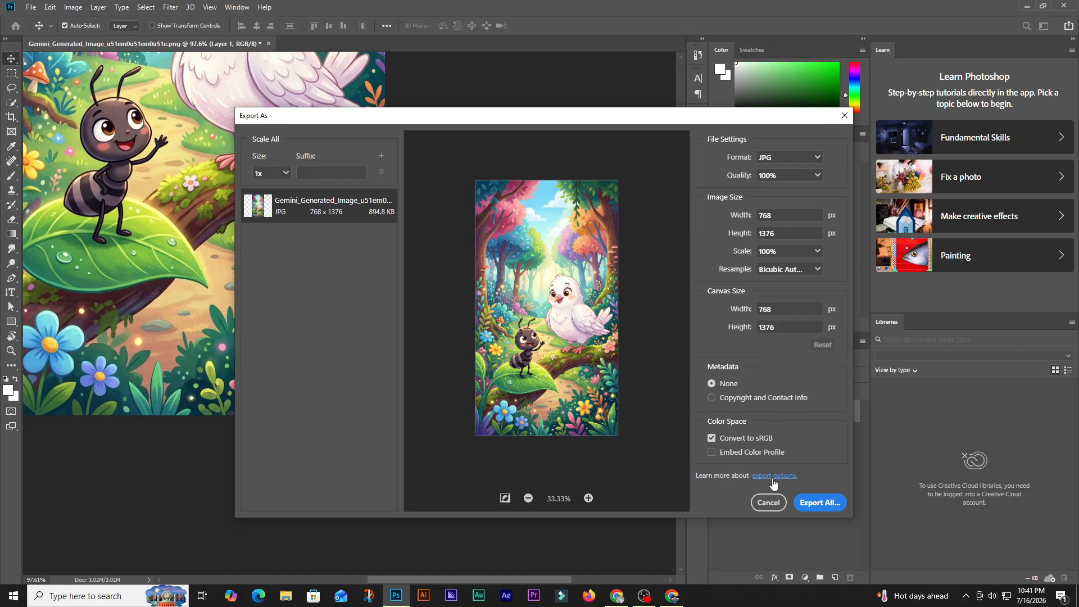
Export the image to the Downloads folder as "amination img" and close Photoshop
{"action": "left_click", "coordinate": [816, 503]}
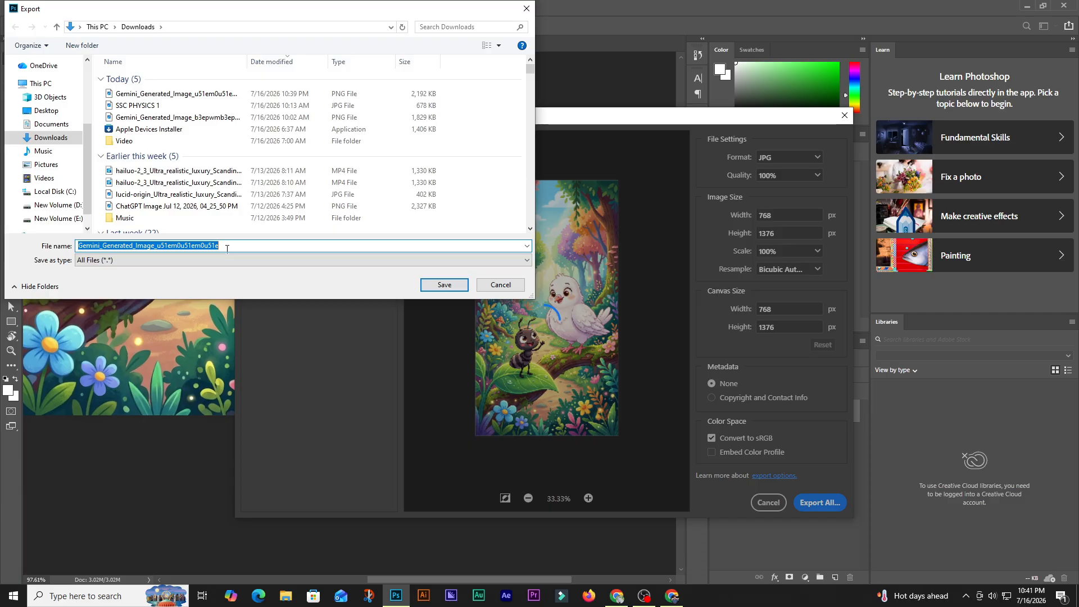
{"action": "type", "text": "ami"}
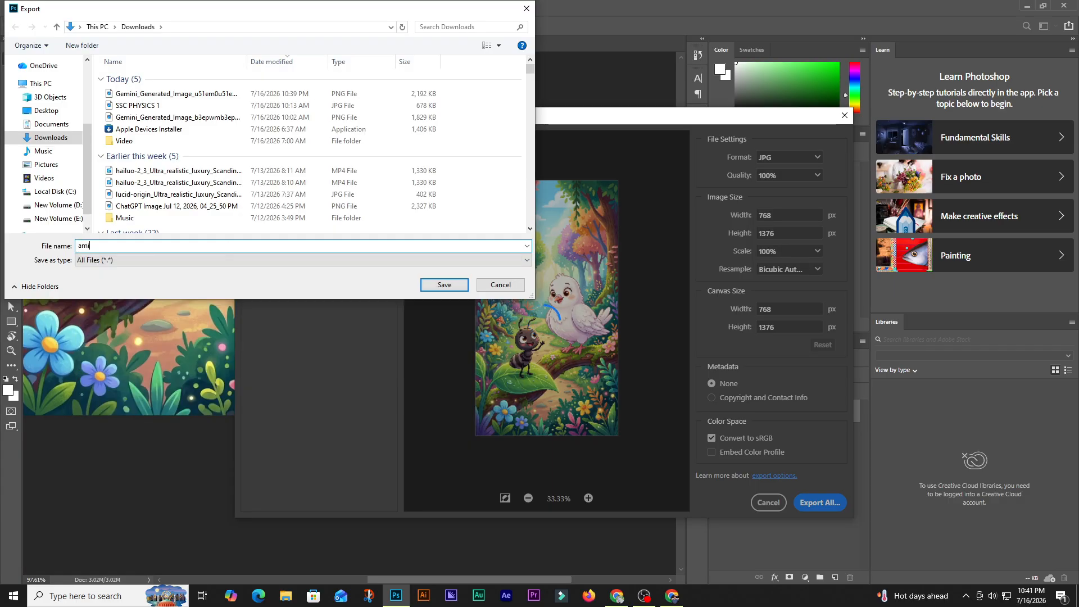
{"action": "type", "text": "nation img"}
{"action": "key", "text": "Return"}
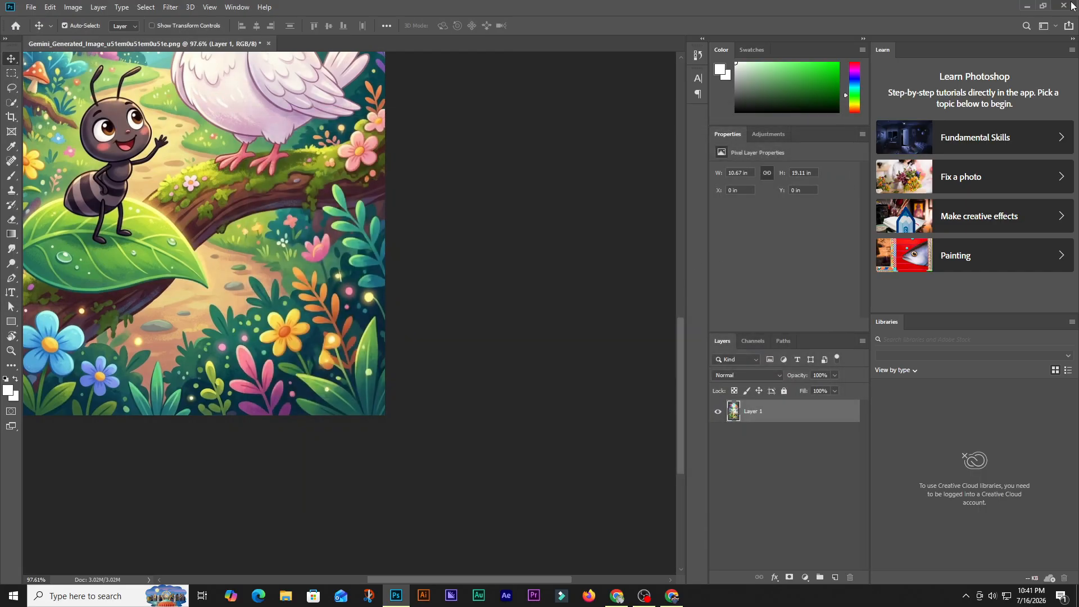
{"action": "left_click", "coordinate": [1064, 5]}
{"action": "left_click", "coordinate": [535, 230]}
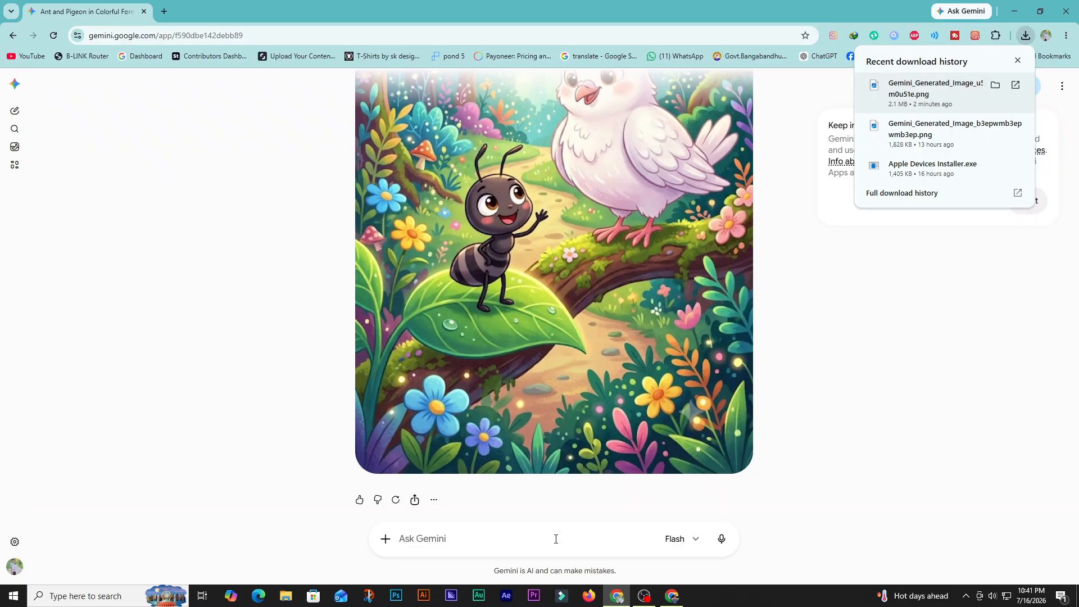
Search for "google flow" in a new browser tab and open the Google Flow site from the results
{"action": "left_click", "coordinate": [407, 539]}
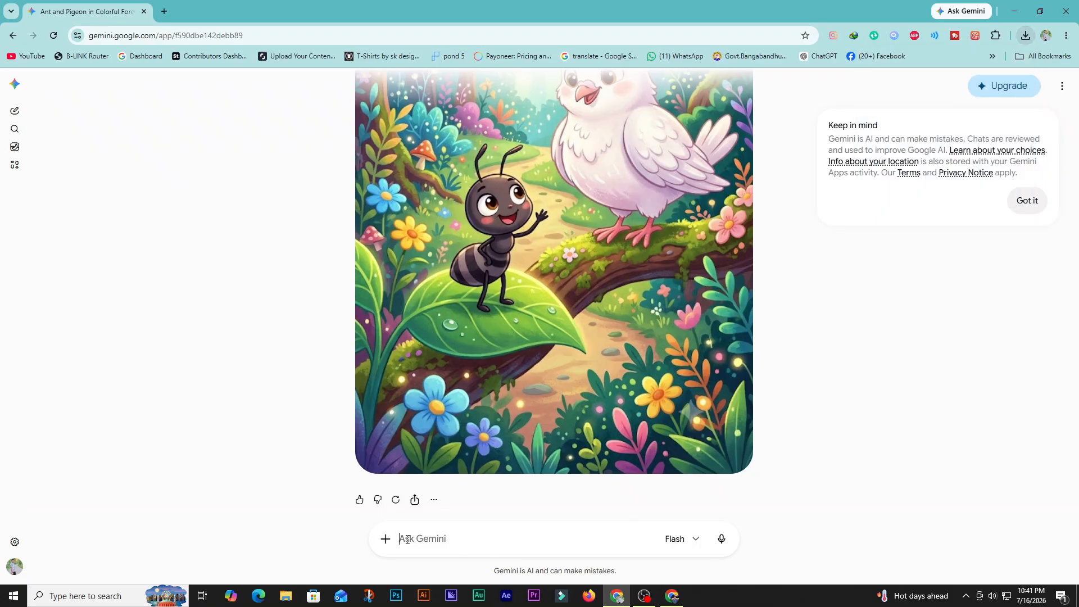
{"action": "key", "text": "ctrl+t"}
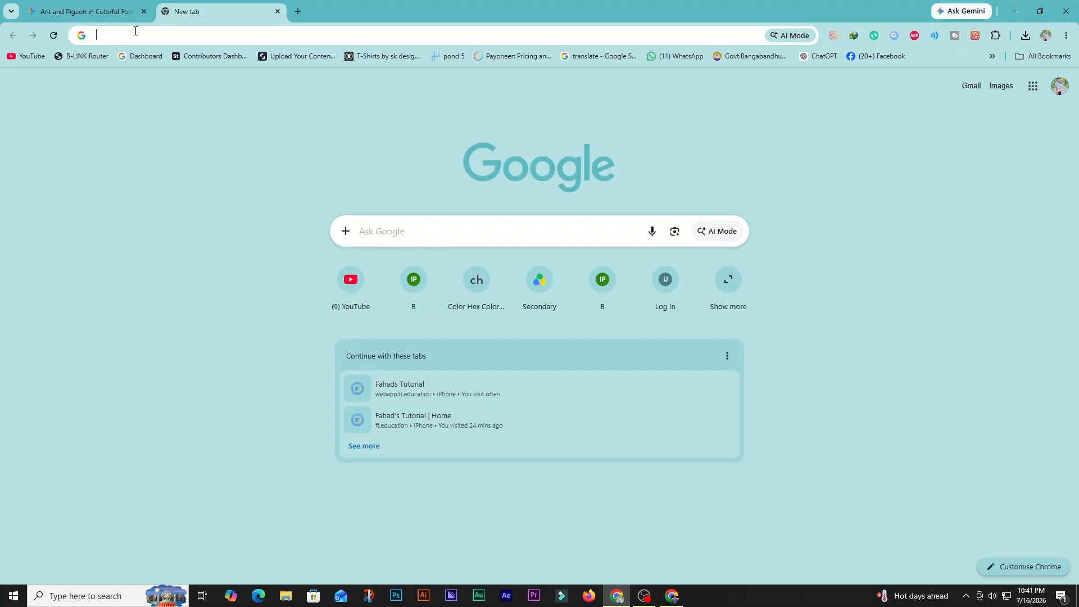
{"action": "left_click", "coordinate": [135, 31]}
{"action": "type", "text": "google"}
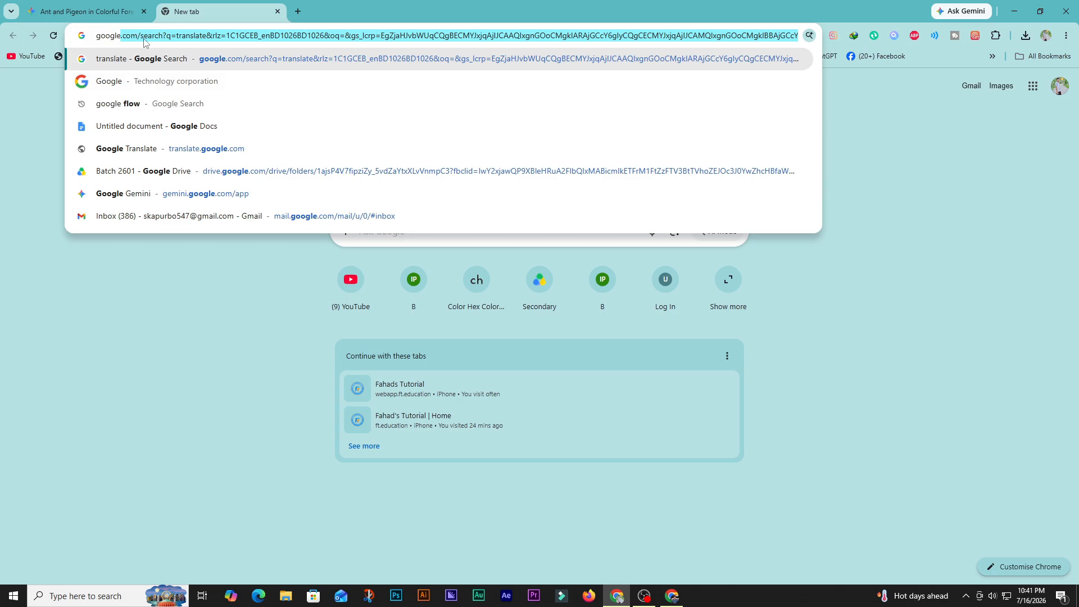
{"action": "left_click", "coordinate": [110, 104]}
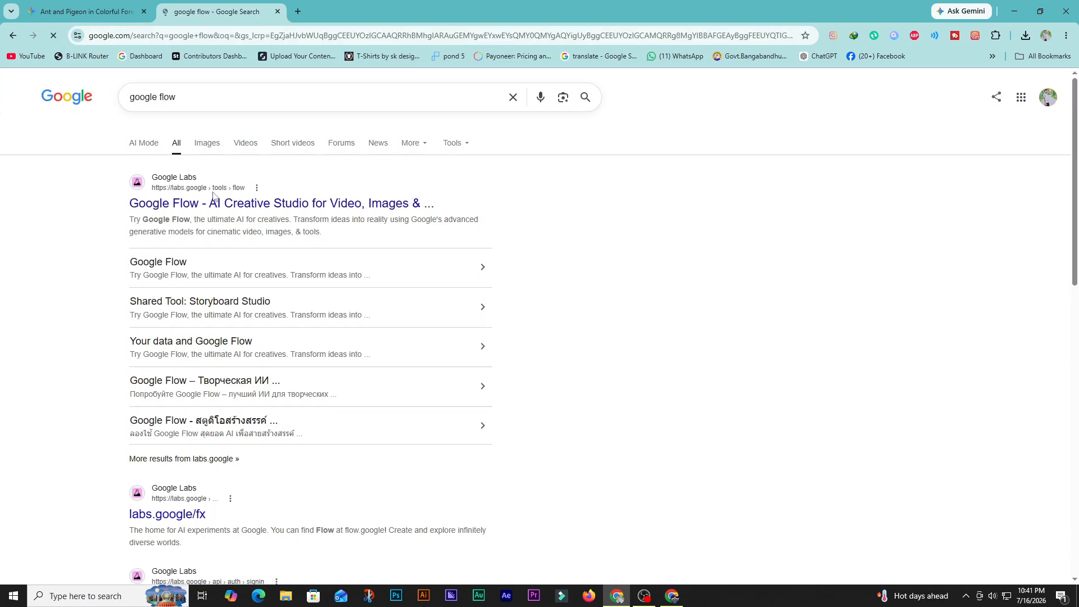
{"action": "left_click", "coordinate": [214, 201]}
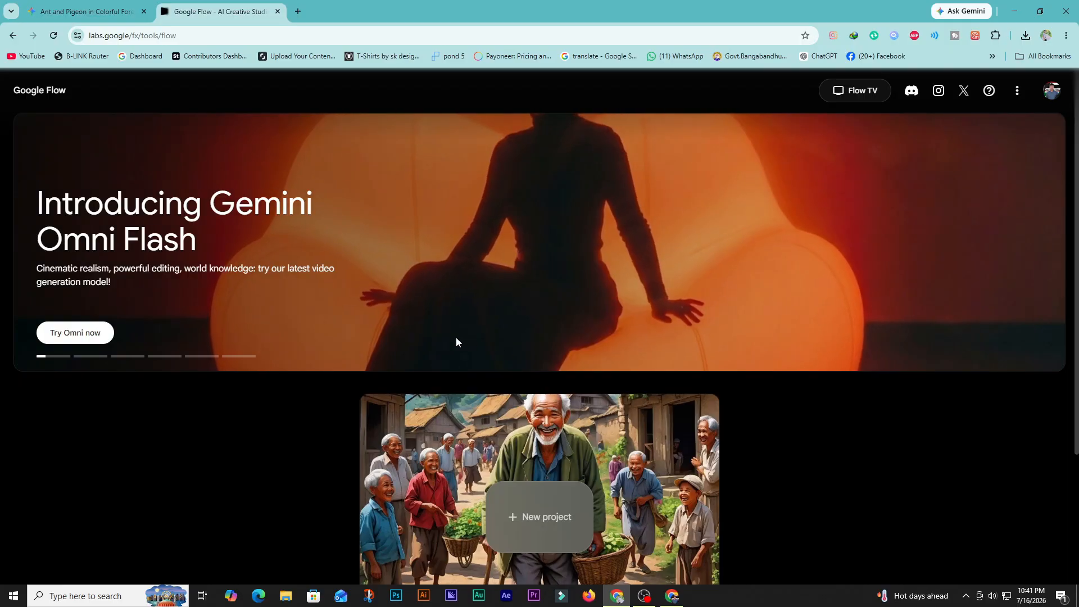
Look over the Google Flow home page and create a new project
{"action": "scroll", "coordinate": [448, 343], "scroll_direction": "down", "scroll_amount": 3}
{"action": "scroll", "coordinate": [412, 363], "scroll_direction": "up", "scroll_amount": 3}
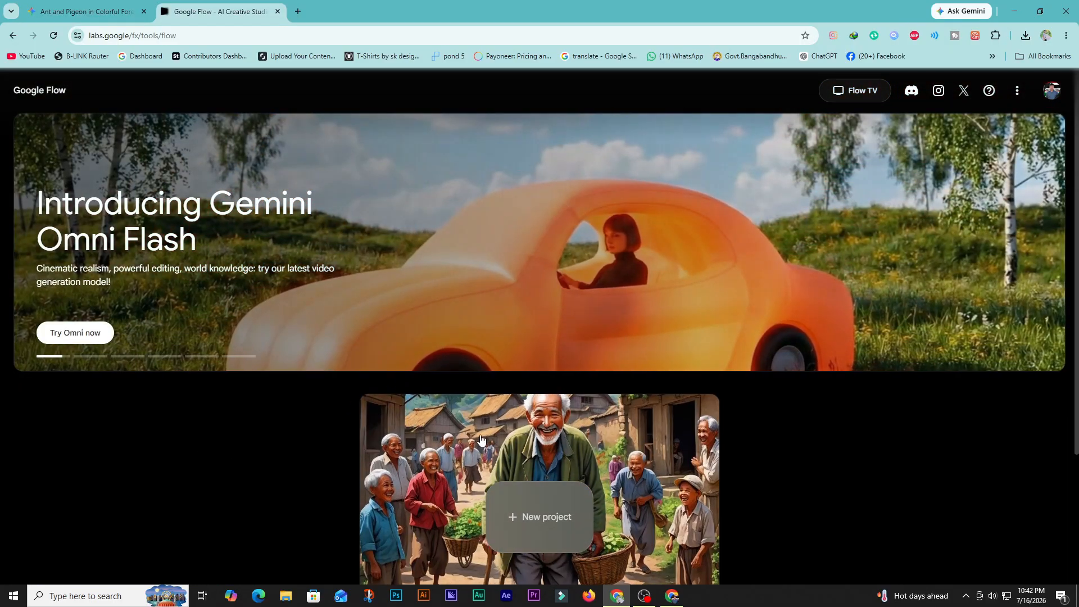
{"action": "left_click", "coordinate": [537, 515]}
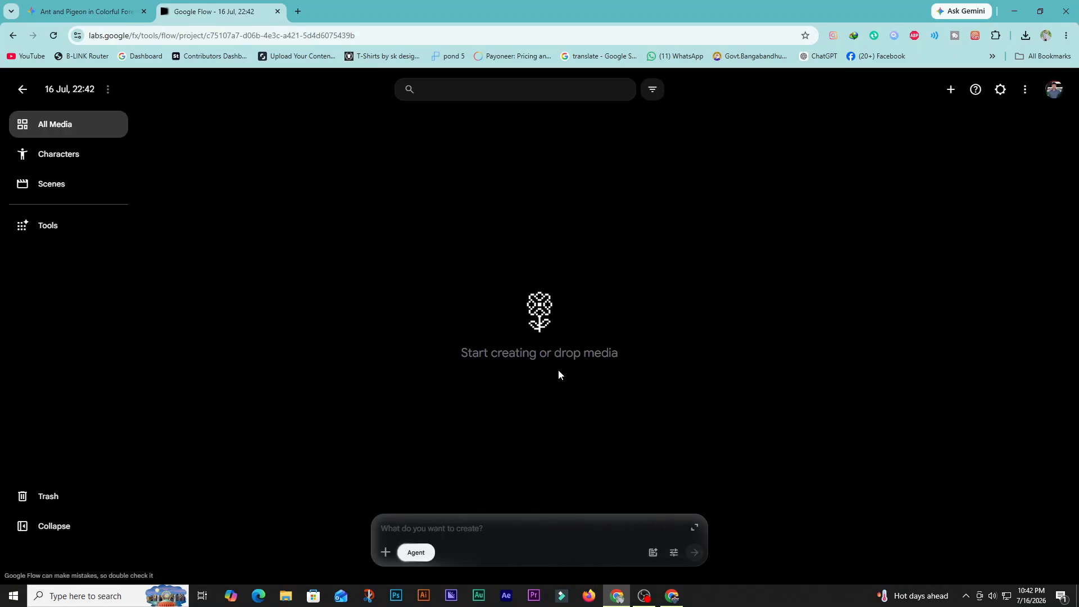
Upload the "amination img" JPG from the Downloads folder to the Flow project and add it to the prompt
{"action": "left_click", "coordinate": [1025, 36]}
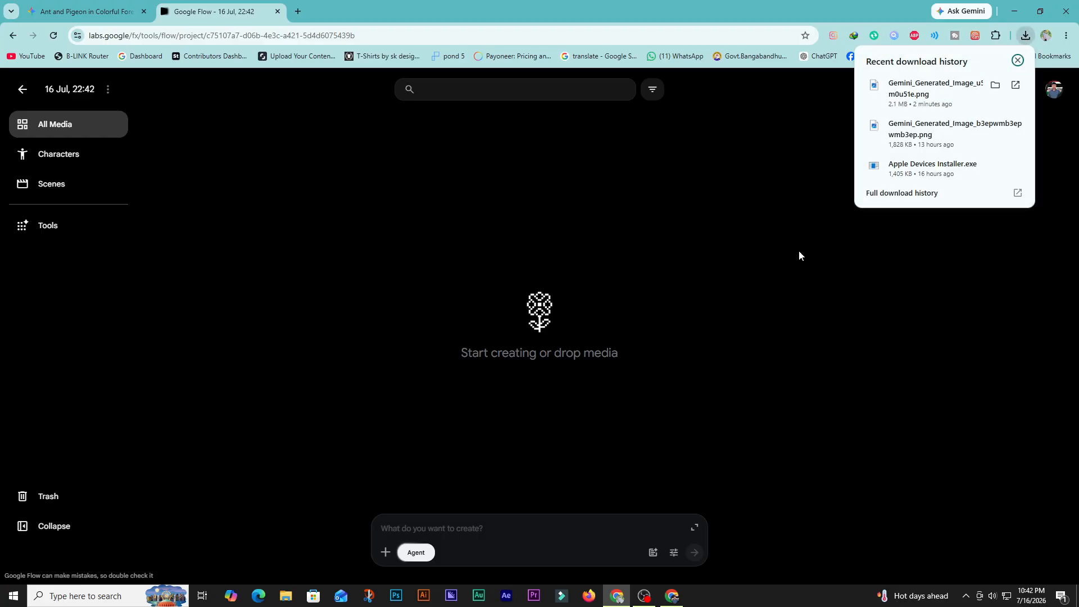
{"action": "left_click", "coordinate": [385, 553]}
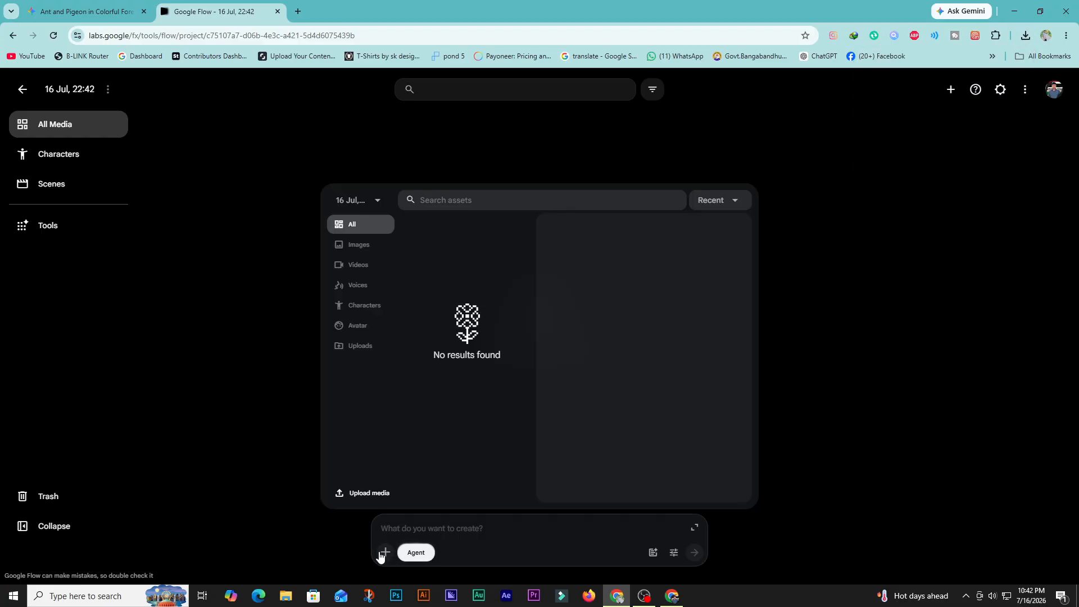
{"action": "left_click", "coordinate": [349, 495]}
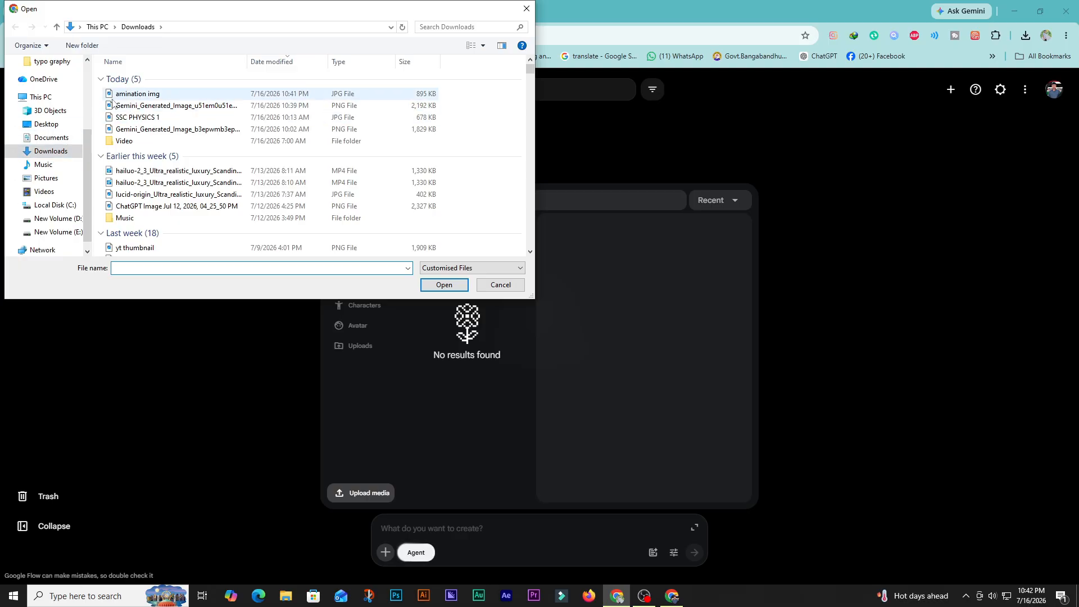
{"action": "left_click", "coordinate": [141, 95]}
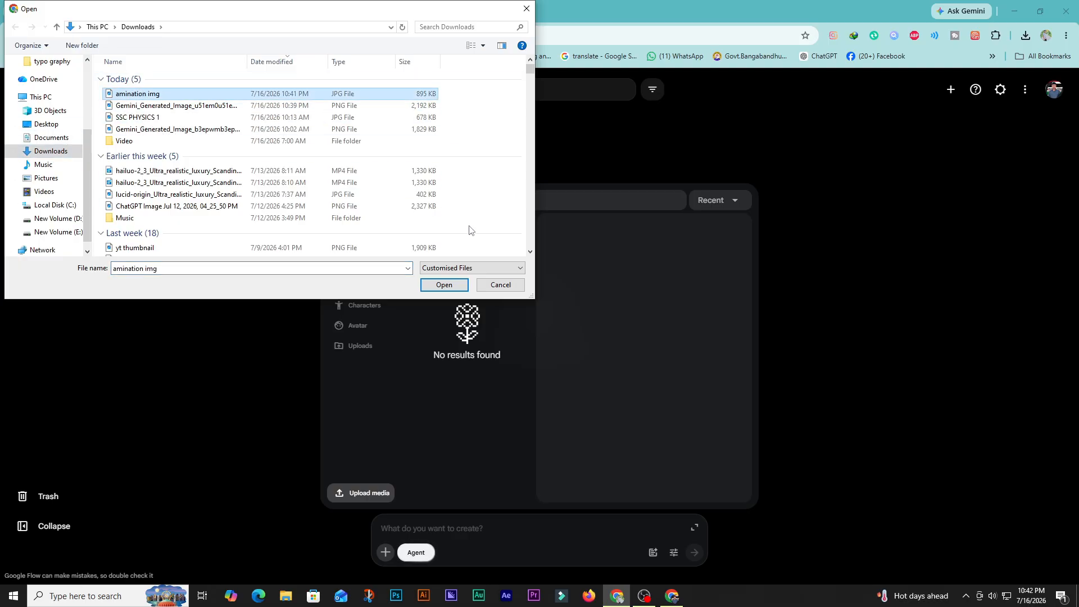
{"action": "left_click", "coordinate": [447, 285]}
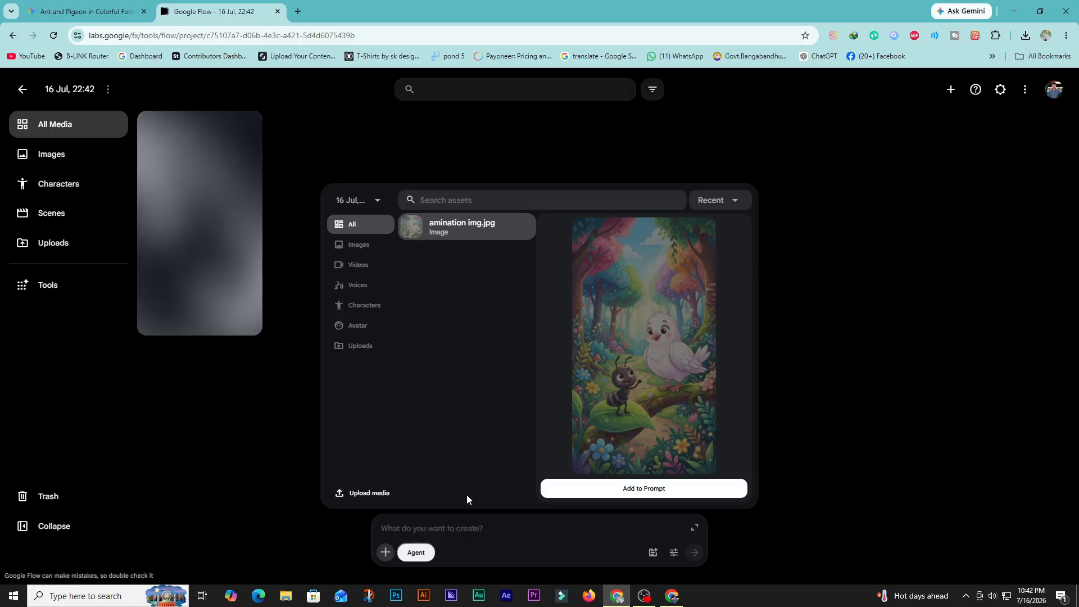
{"action": "left_click", "coordinate": [632, 492]}
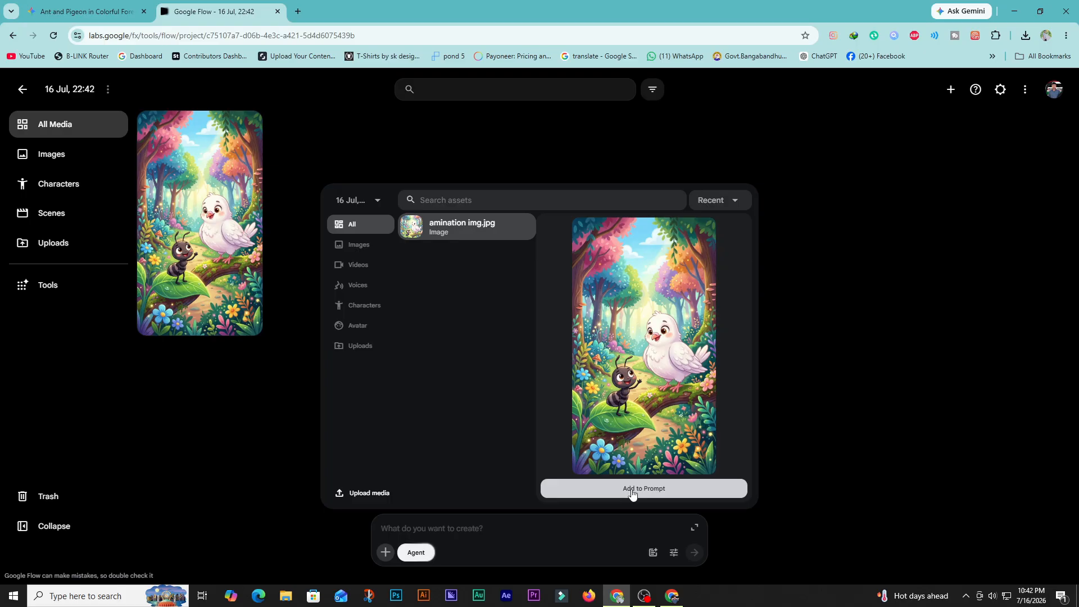
{"action": "left_click", "coordinate": [632, 489]}
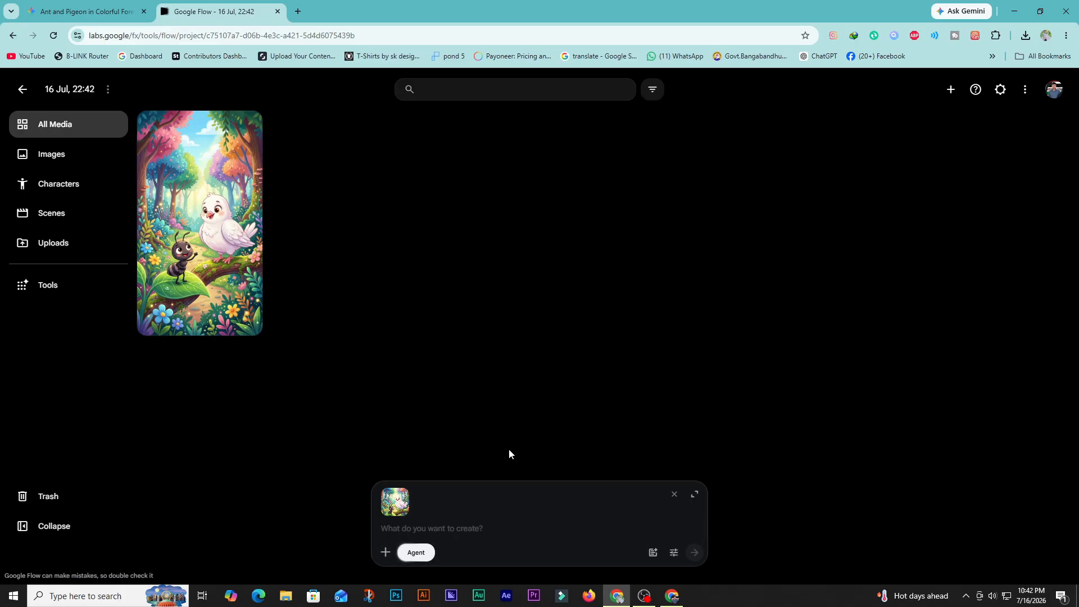
Copy the Animation Prompt text from the ChatGPT script and paste it into the Google Flow prompt
{"action": "mouse_move", "coordinate": [675, 597]}
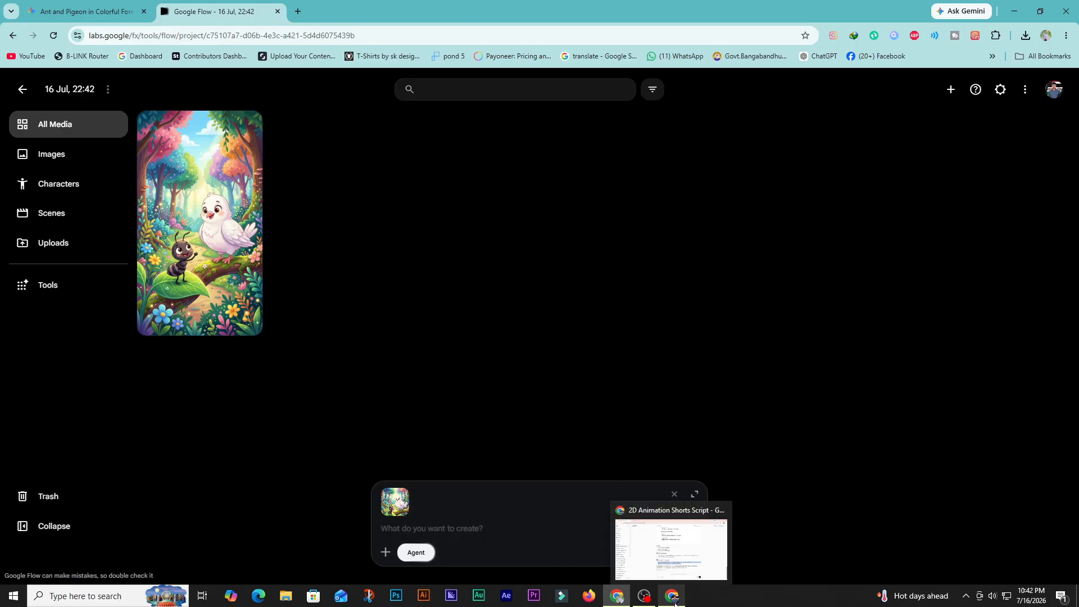
{"action": "left_click", "coordinate": [691, 554]}
{"action": "left_click", "coordinate": [416, 424]}
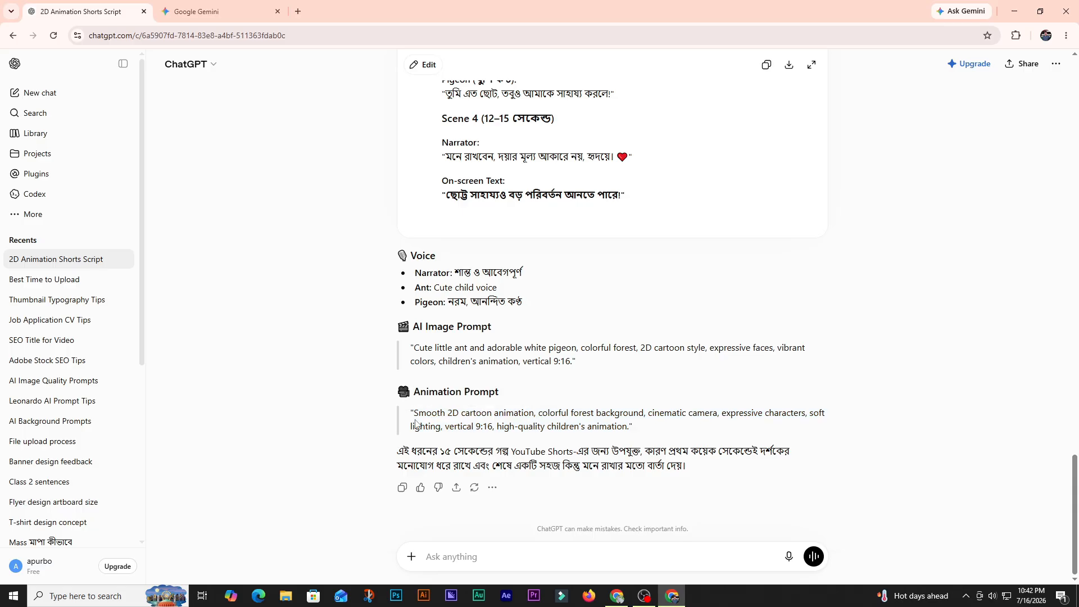
{"action": "left_click_drag", "start_coordinate": [416, 413], "coordinate": [628, 426]}
{"action": "right_click", "coordinate": [610, 428]}
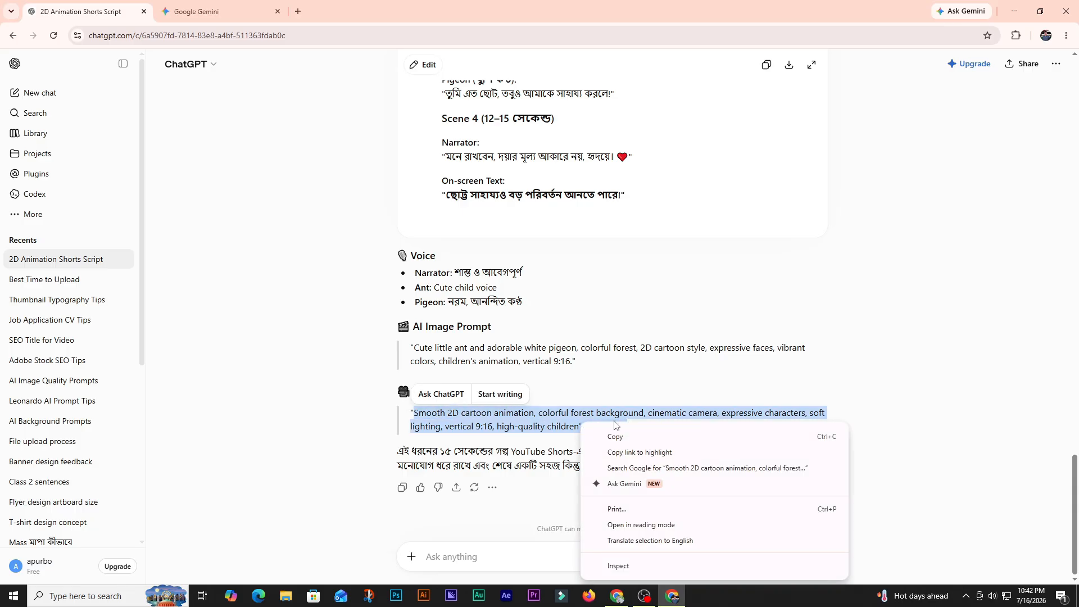
{"action": "left_click", "coordinate": [616, 437]}
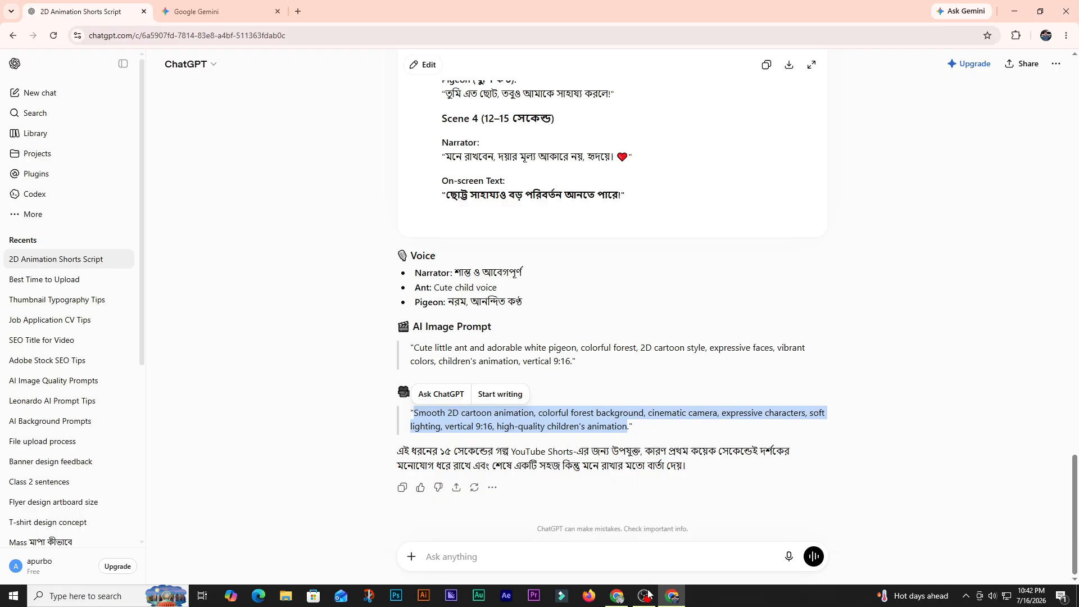
{"action": "left_click", "coordinate": [617, 596]}
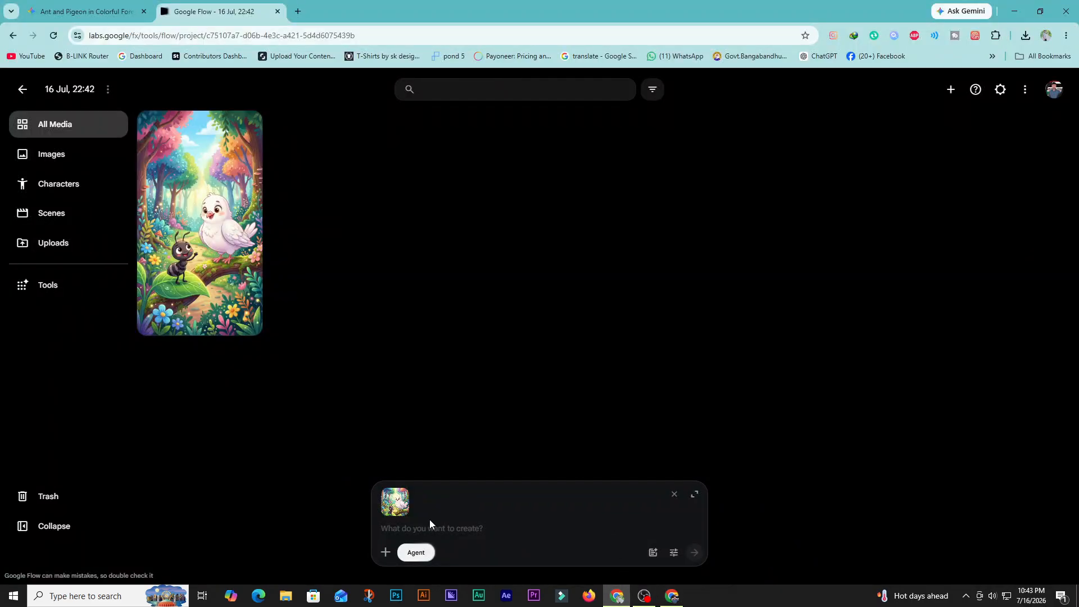
{"action": "key", "text": "ctrl+v"}
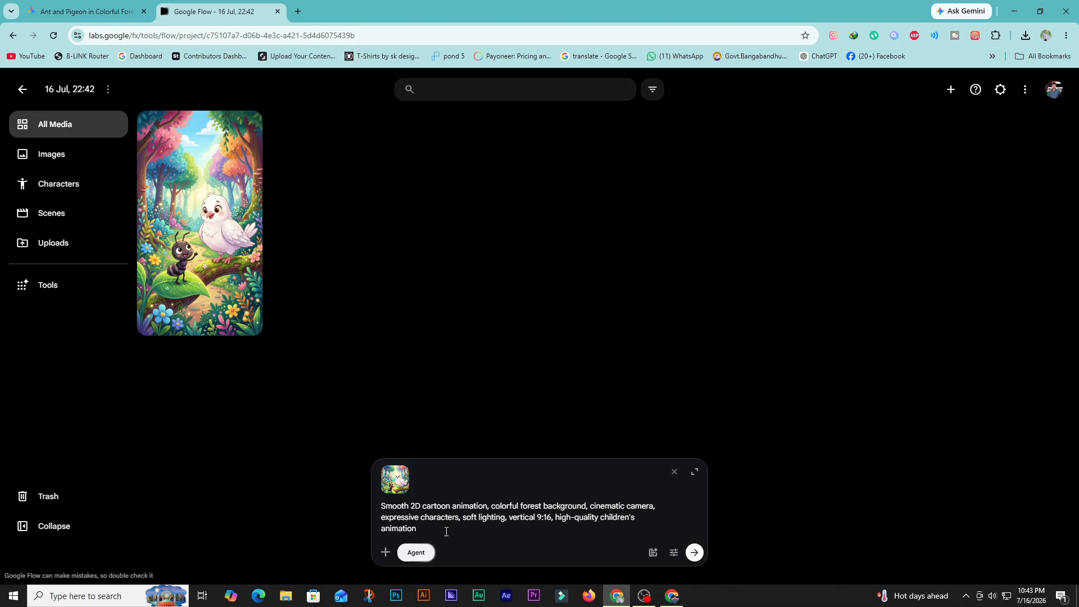
Append the Scene 1 narrator line from the ChatGPT script to the Google Flow prompt and submit it
{"action": "left_click", "coordinate": [673, 595]}
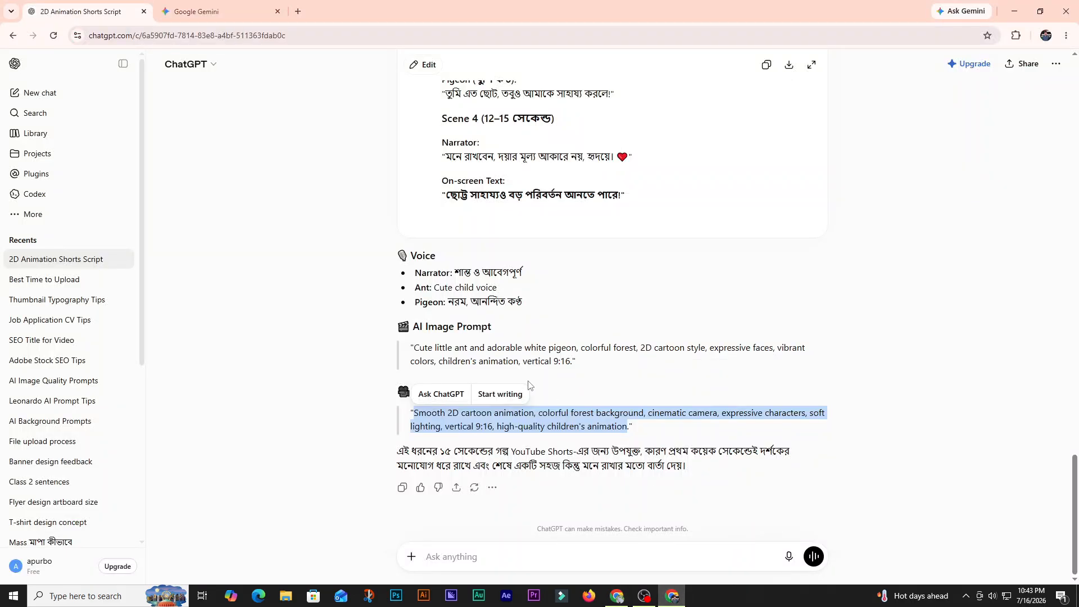
{"action": "scroll", "coordinate": [526, 340], "scroll_direction": "up", "scroll_amount": 5}
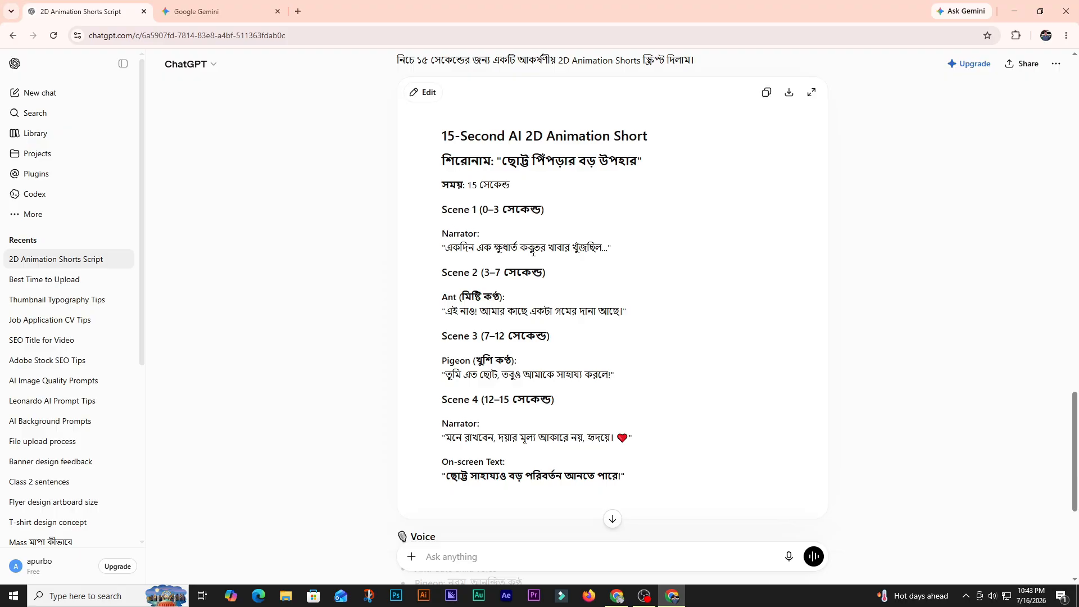
{"action": "left_click_drag", "start_coordinate": [442, 235], "coordinate": [598, 248]}
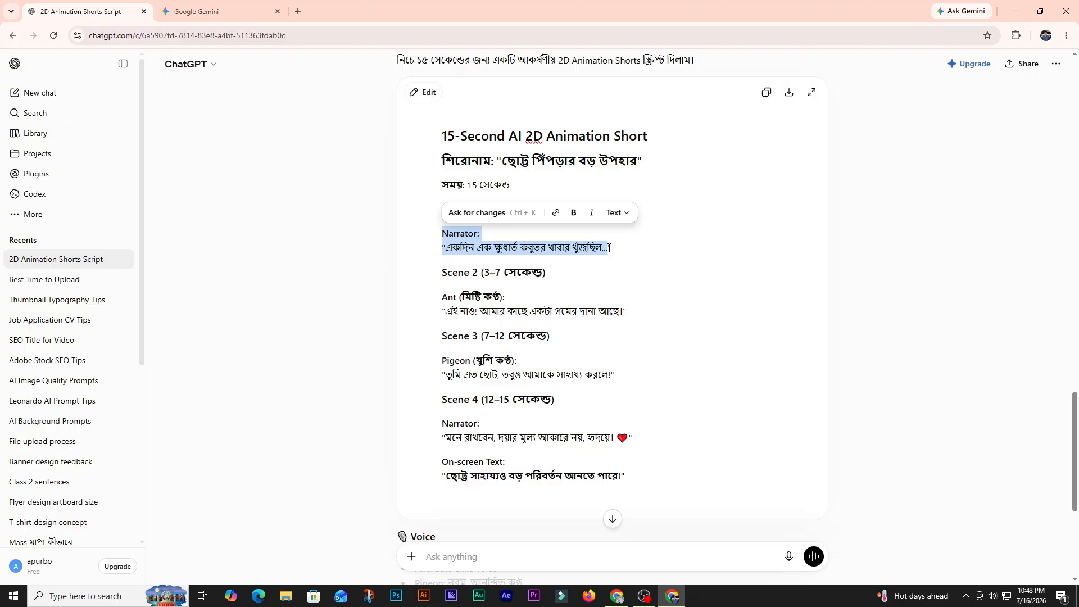
{"action": "right_click", "coordinate": [481, 247]}
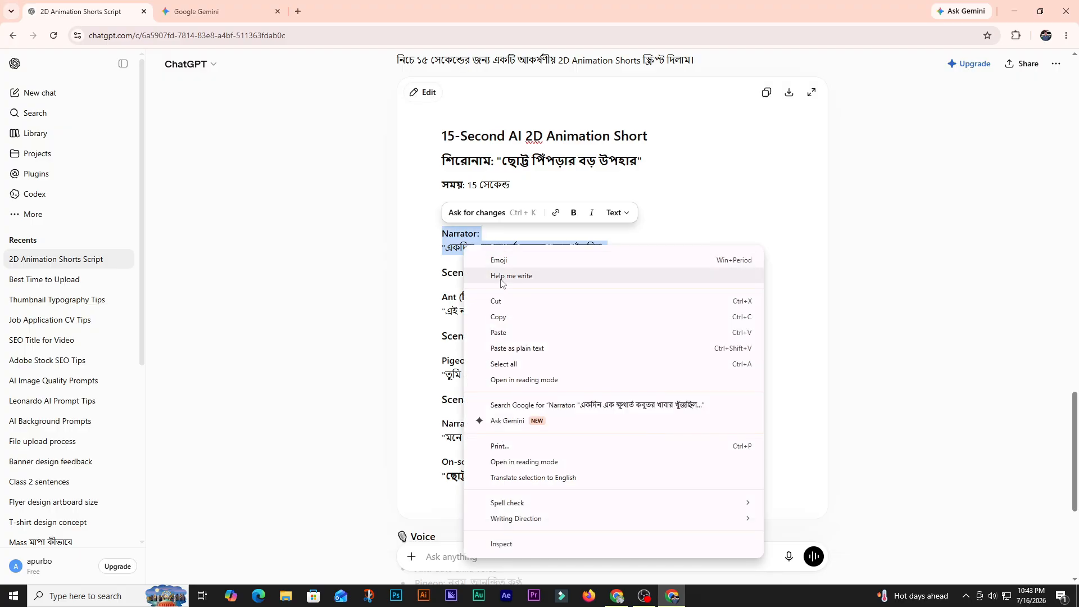
{"action": "left_click", "coordinate": [498, 313]}
{"action": "left_click", "coordinate": [498, 312]}
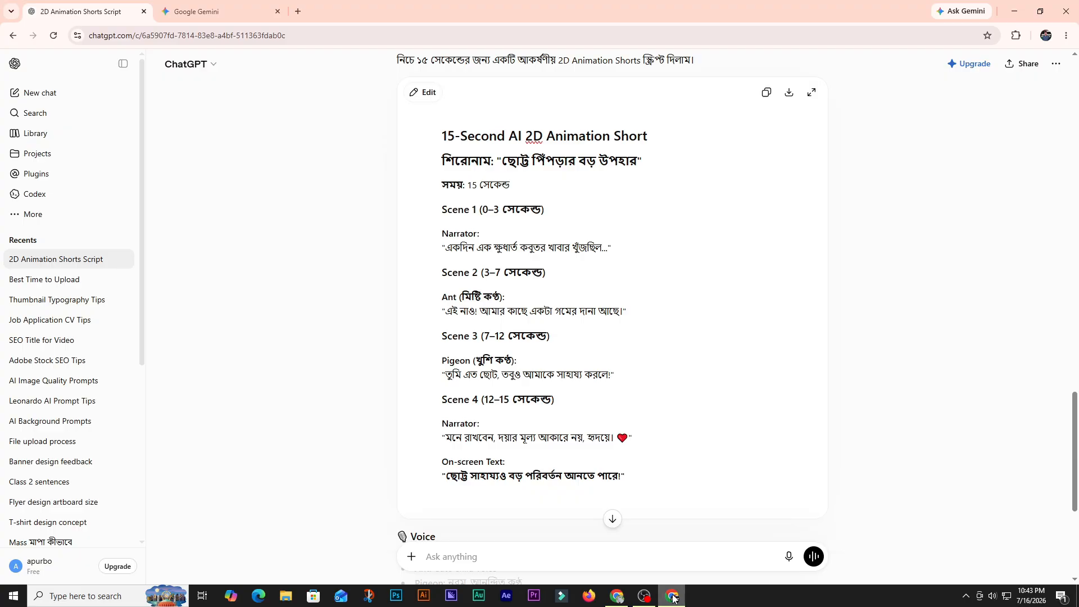
{"action": "left_click", "coordinate": [615, 596]}
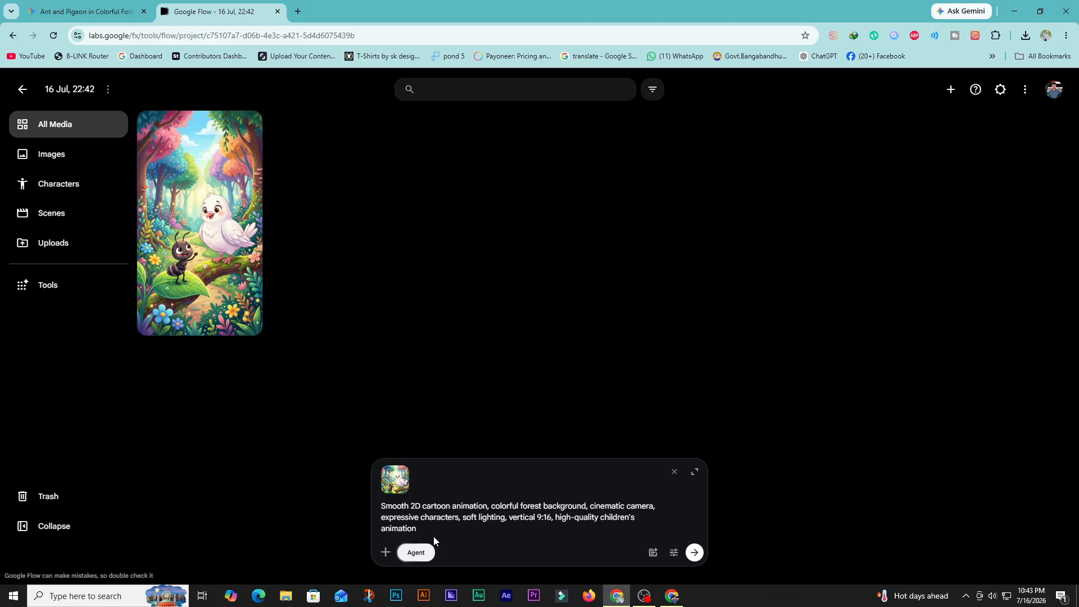
{"action": "key", "text": "ctrl+v"}
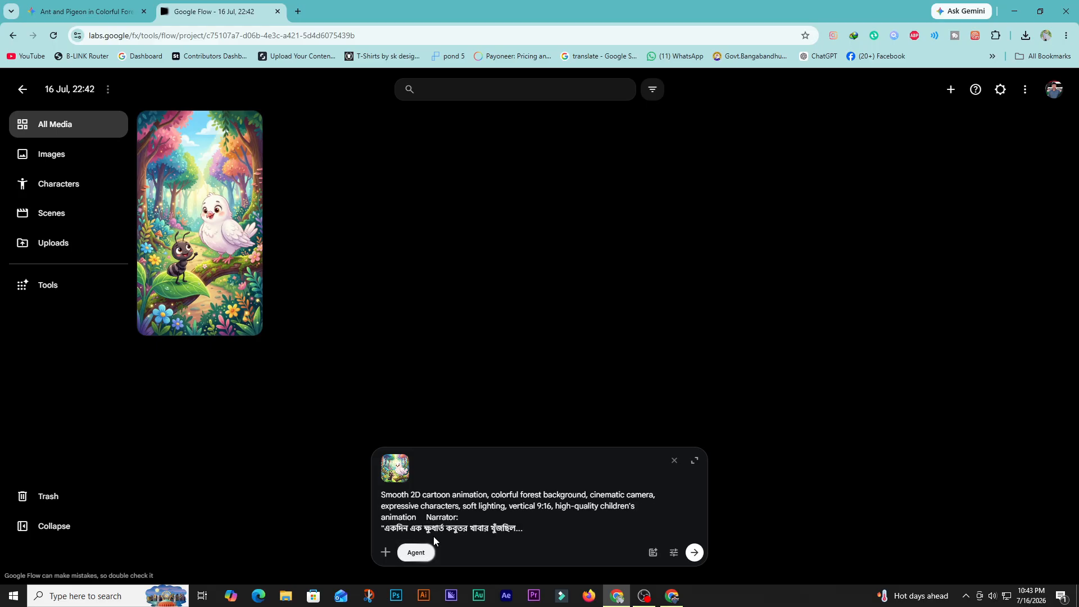
{"action": "left_click", "coordinate": [695, 553]}
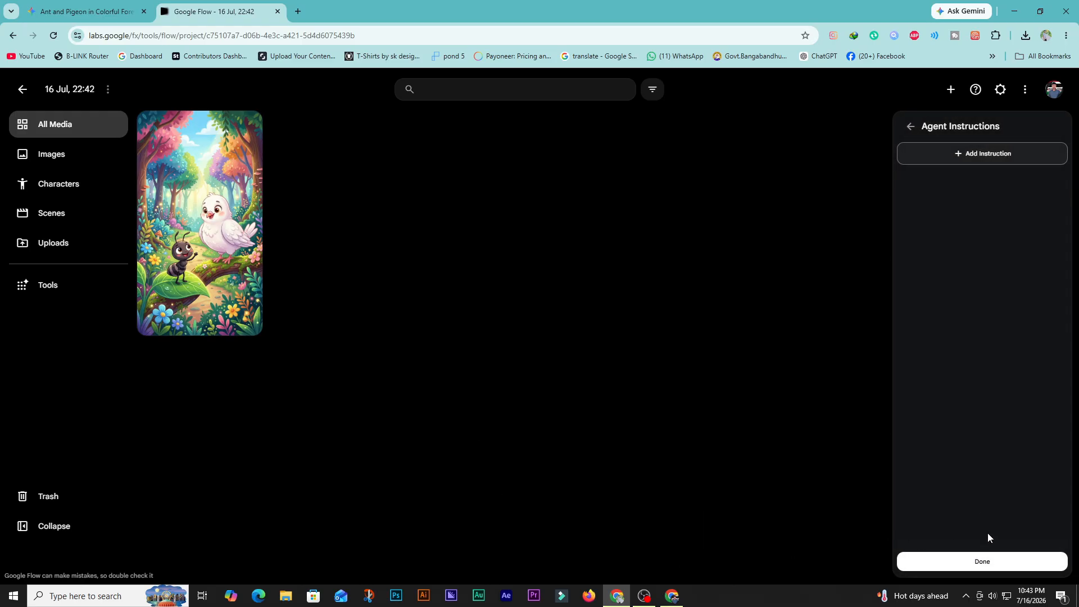
Close the agent instructions, review the agent's image and video generation defaults, and save the agent settings
{"action": "left_click", "coordinate": [981, 562]}
{"action": "left_click", "coordinate": [675, 553]}
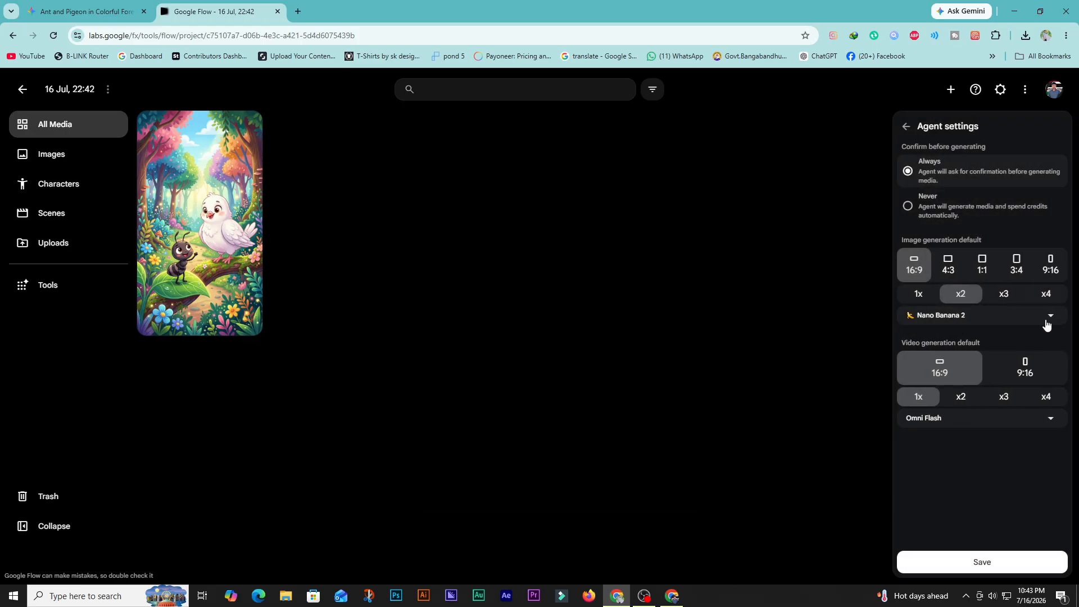
{"action": "left_click", "coordinate": [978, 563]}
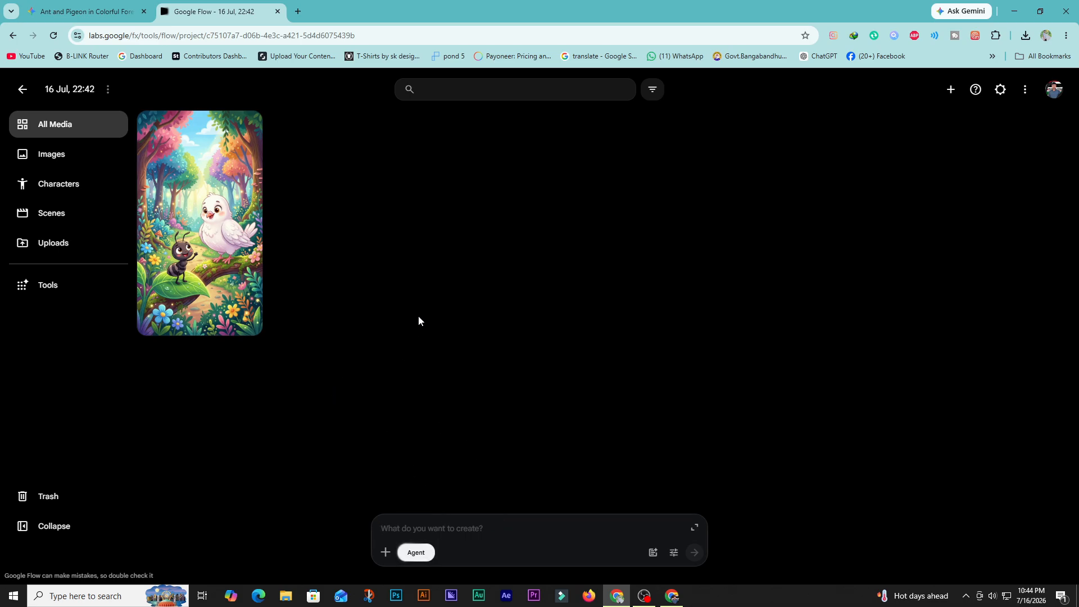
Reload the Google Flow project page
{"action": "right_click", "coordinate": [435, 391]}
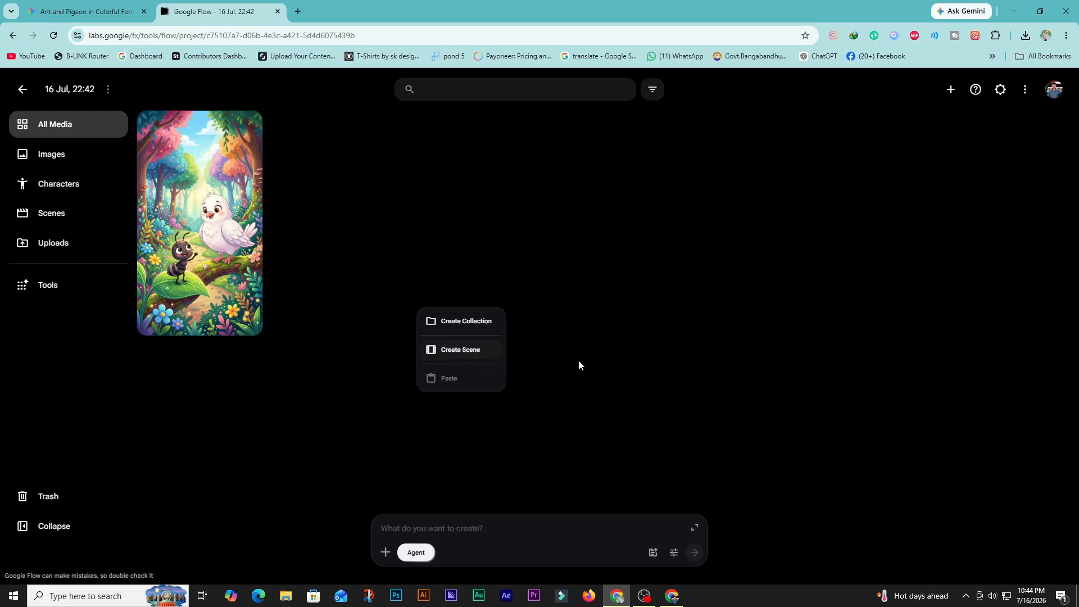
{"action": "left_click", "coordinate": [272, 396]}
{"action": "right_click", "coordinate": [90, 392]}
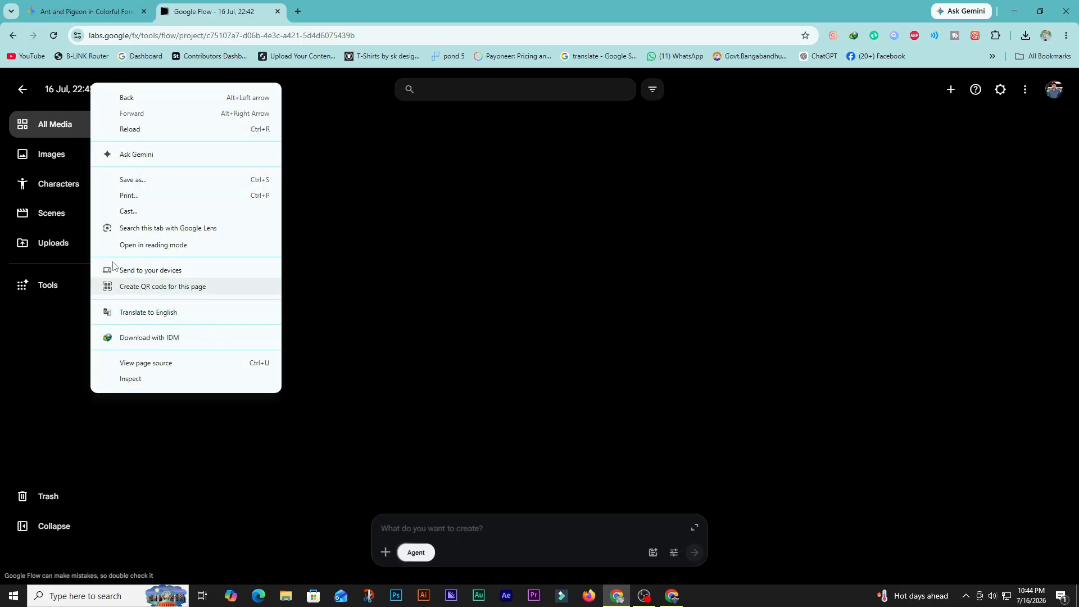
{"action": "left_click", "coordinate": [114, 129]}
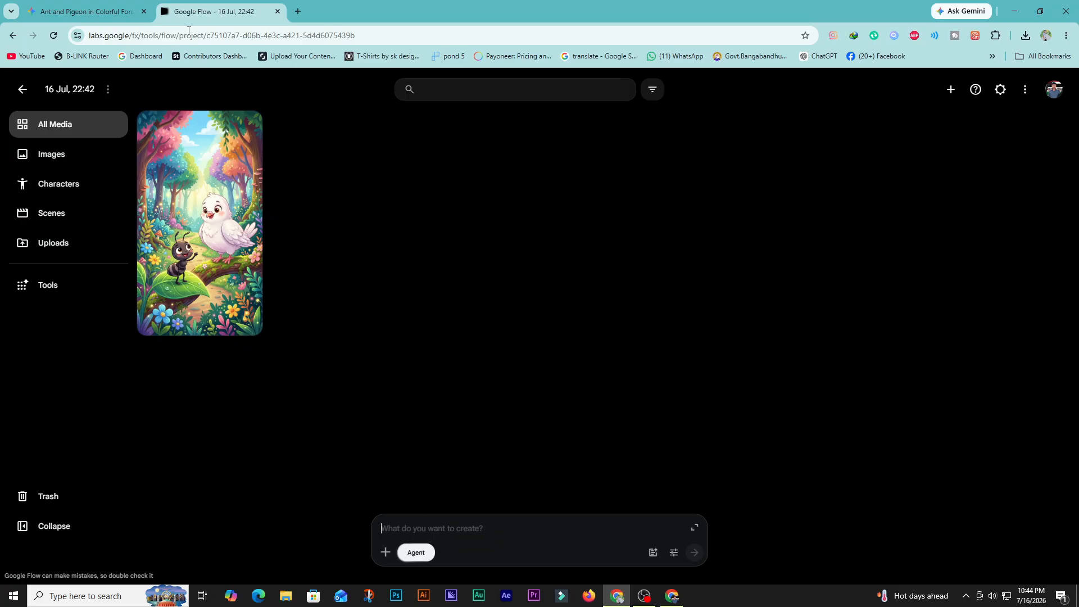
Copy ChatGPT's Animation Prompt again, attach the ant-and-pigeon image to a fresh Google Flow prompt, and paste the text
{"action": "left_click", "coordinate": [672, 595]}
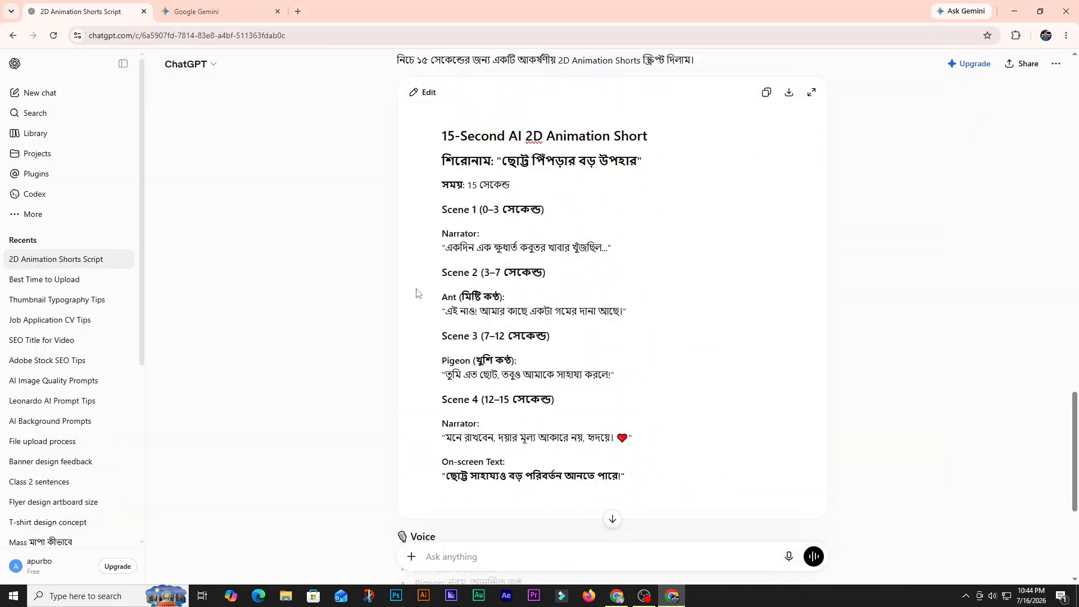
{"action": "scroll", "coordinate": [574, 385], "scroll_direction": "down", "scroll_amount": 5}
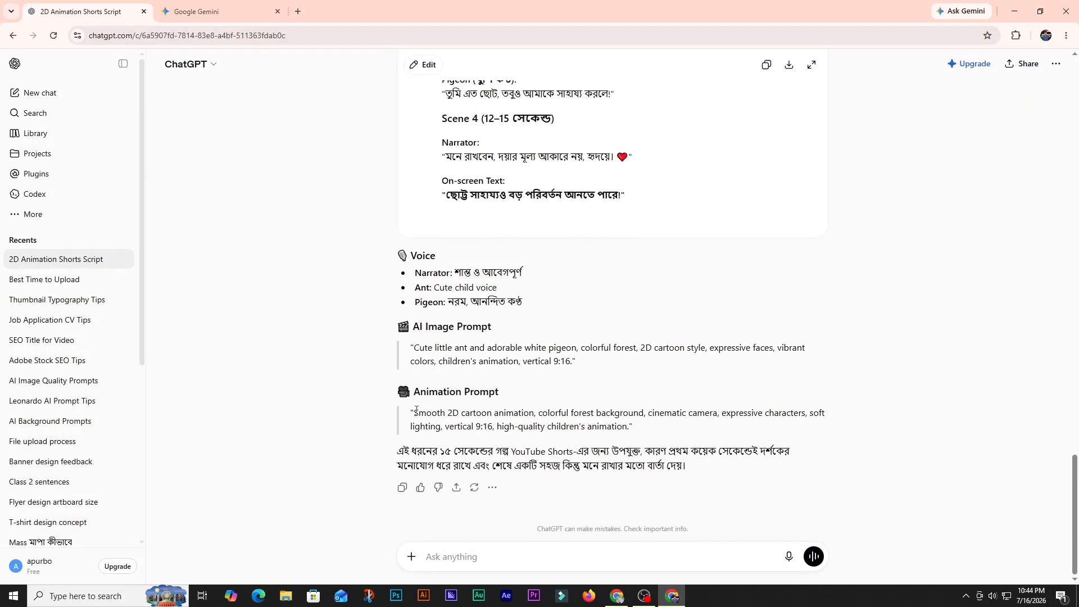
{"action": "left_click_drag", "start_coordinate": [417, 410], "coordinate": [630, 427]}
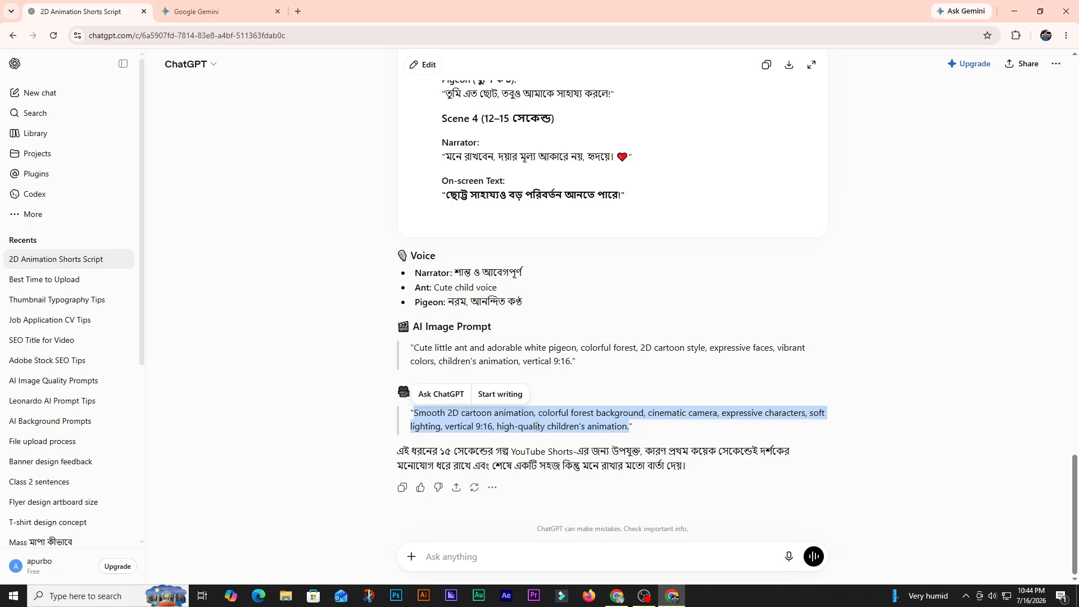
{"action": "right_click", "coordinate": [524, 426]}
{"action": "left_click", "coordinate": [542, 437]}
{"action": "left_click", "coordinate": [617, 595]}
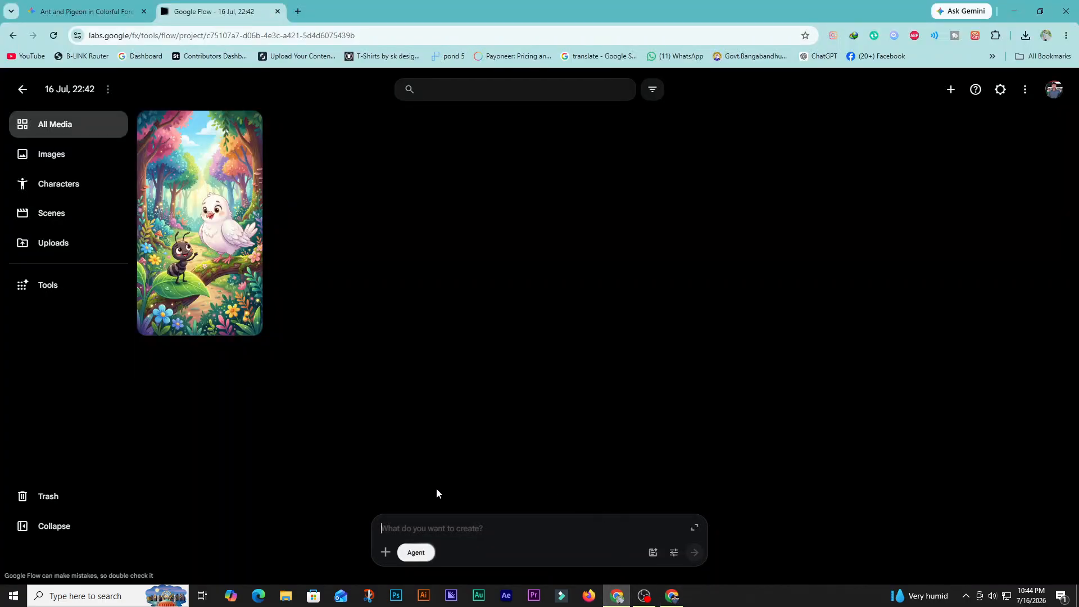
{"action": "left_click", "coordinate": [386, 552]}
{"action": "left_click", "coordinate": [613, 490]}
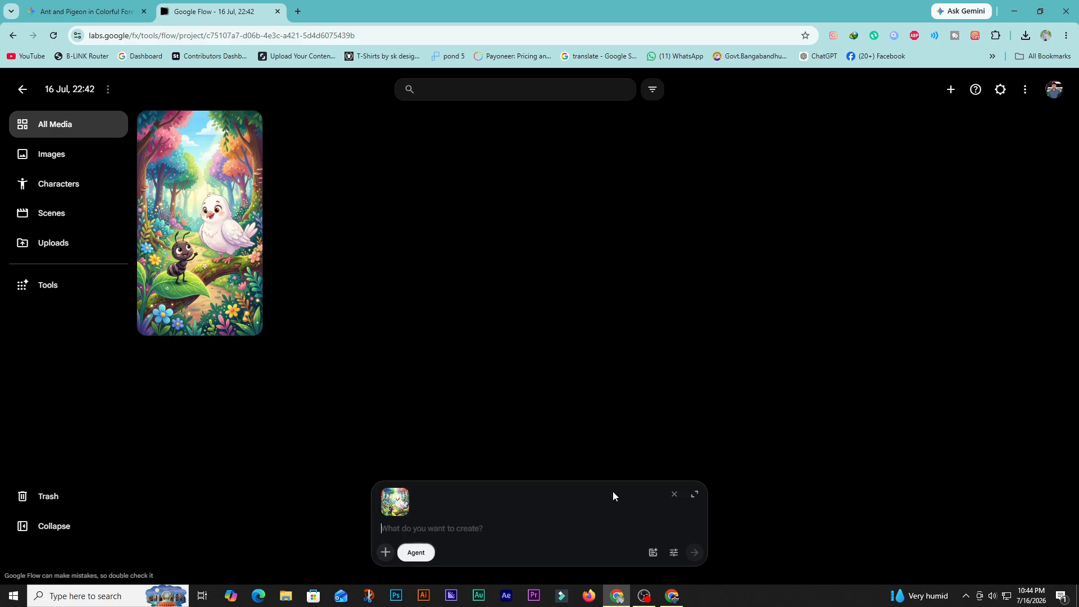
{"action": "key", "text": "ctrl+v"}
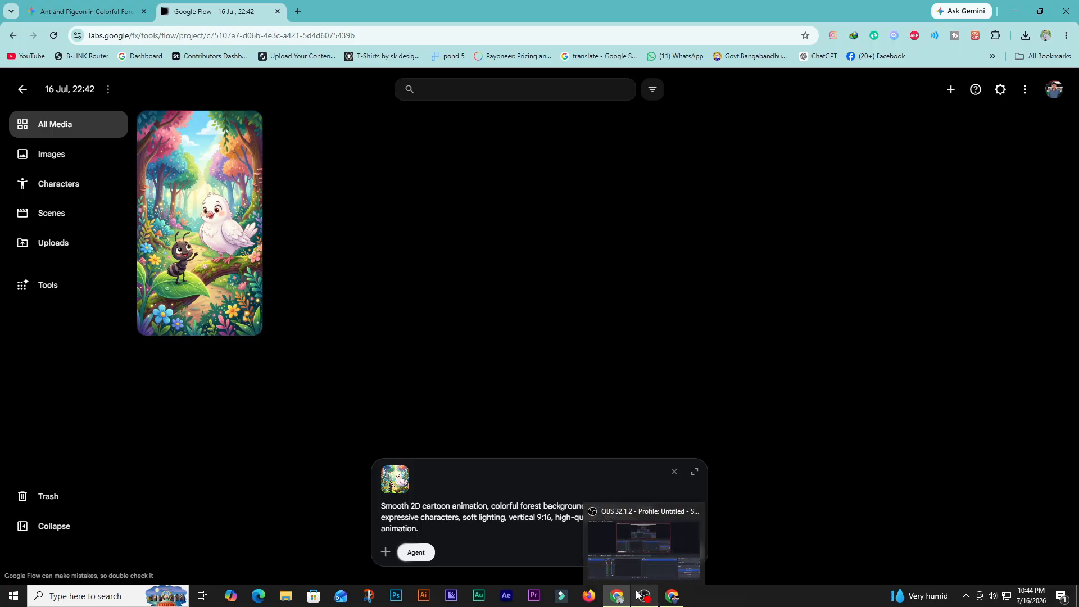
Copy the Scene 1 narrator line from the 15-second ChatGPT script and append it to the Google Flow prompt
{"action": "mouse_move", "coordinate": [663, 601]}
{"action": "left_click", "coordinate": [628, 546]}
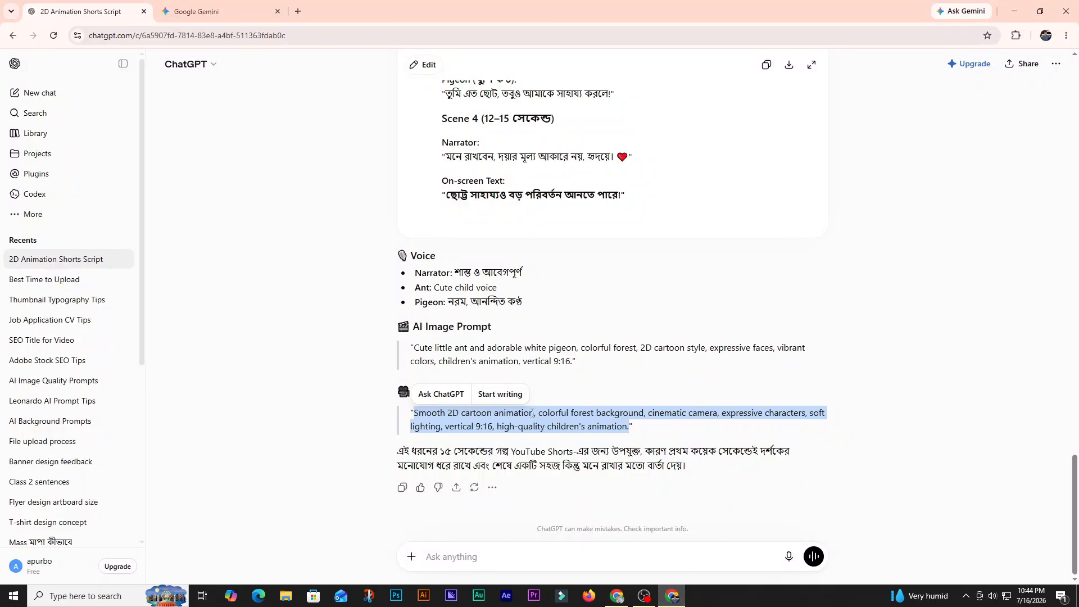
{"action": "scroll", "coordinate": [521, 340], "scroll_direction": "up", "scroll_amount": 8}
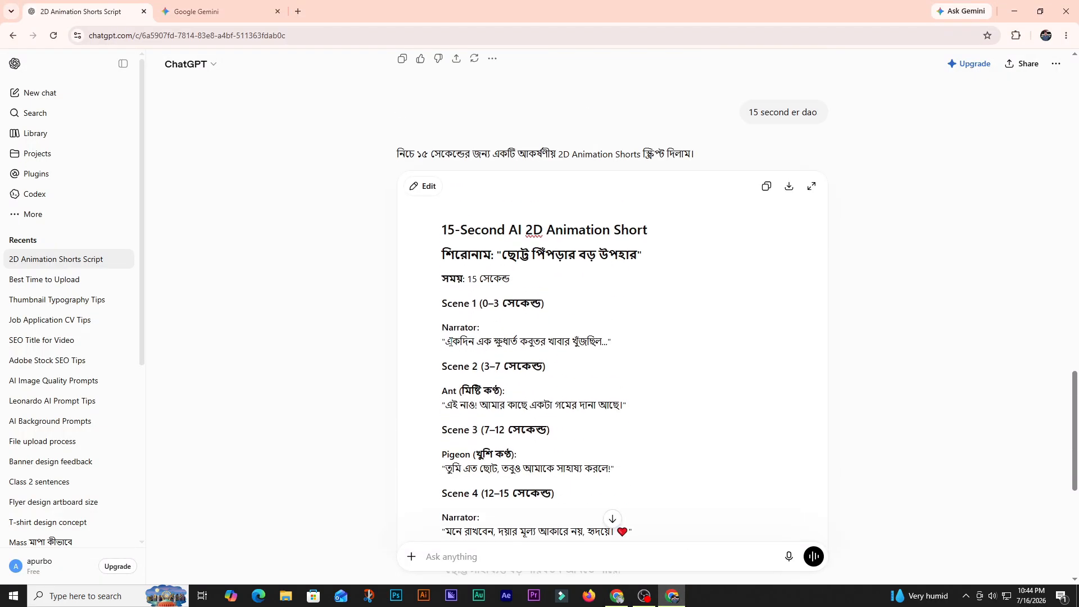
{"action": "left_click_drag", "start_coordinate": [447, 326], "coordinate": [473, 338]}
{"action": "left_click", "coordinate": [439, 329]}
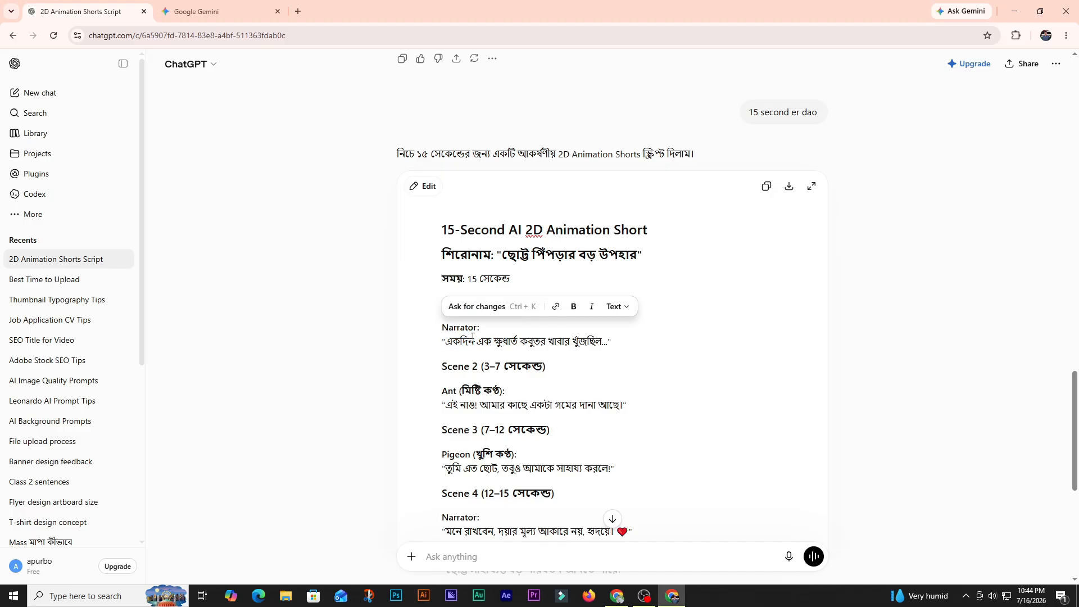
{"action": "left_click_drag", "start_coordinate": [609, 340], "coordinate": [439, 328]}
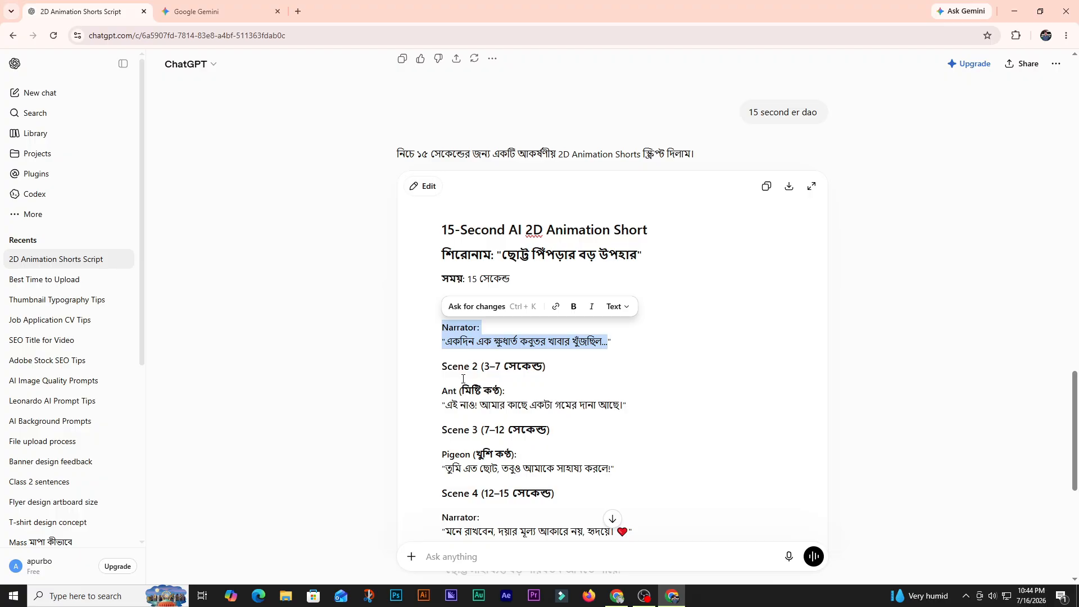
{"action": "mouse_move", "coordinate": [617, 596]}
{"action": "left_click", "coordinate": [574, 541]}
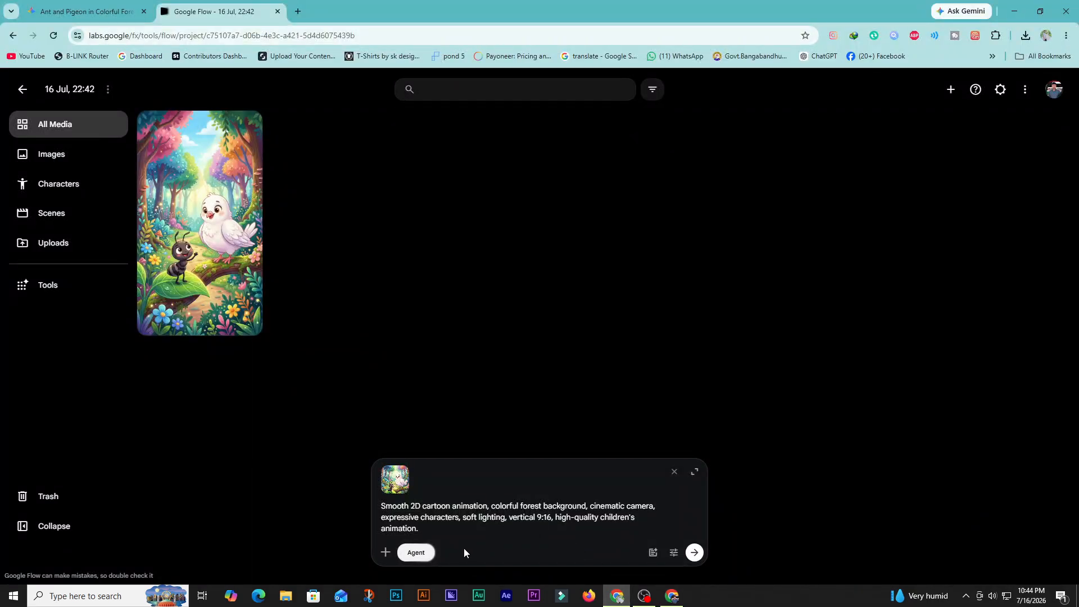
{"action": "key", "text": "ctrl+v"}
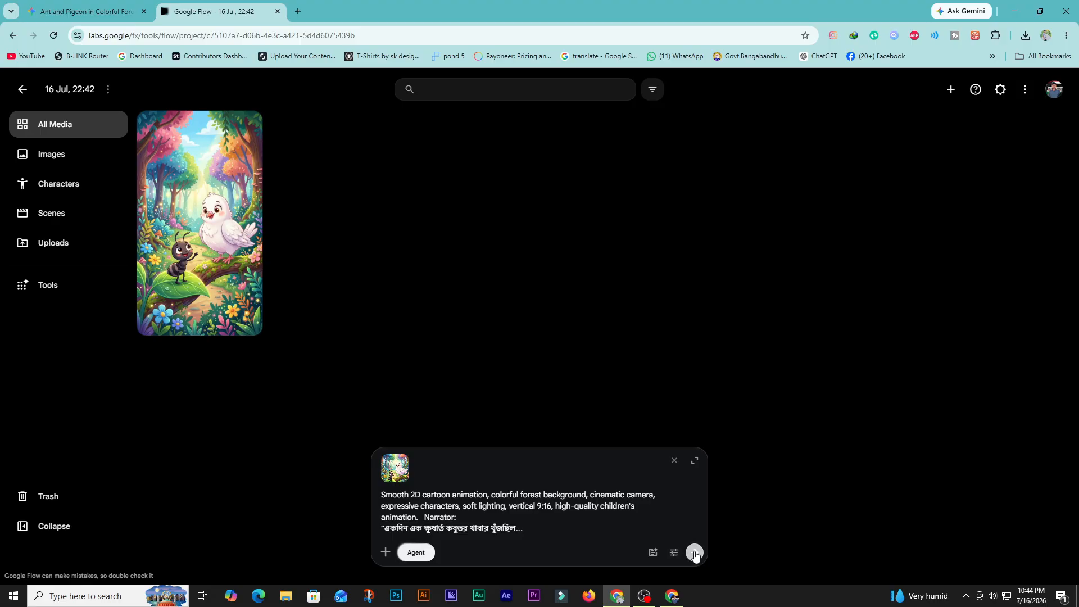
Review the agent's generation settings and the agent instructions, closing both with their existing values
{"action": "left_click", "coordinate": [674, 552]}
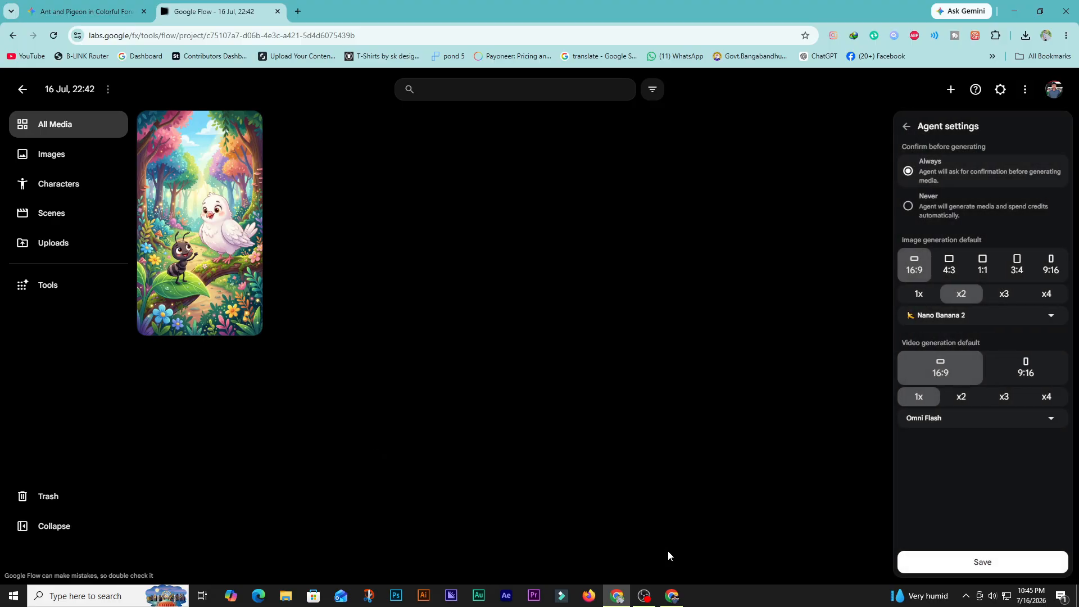
{"action": "left_click", "coordinate": [979, 563]}
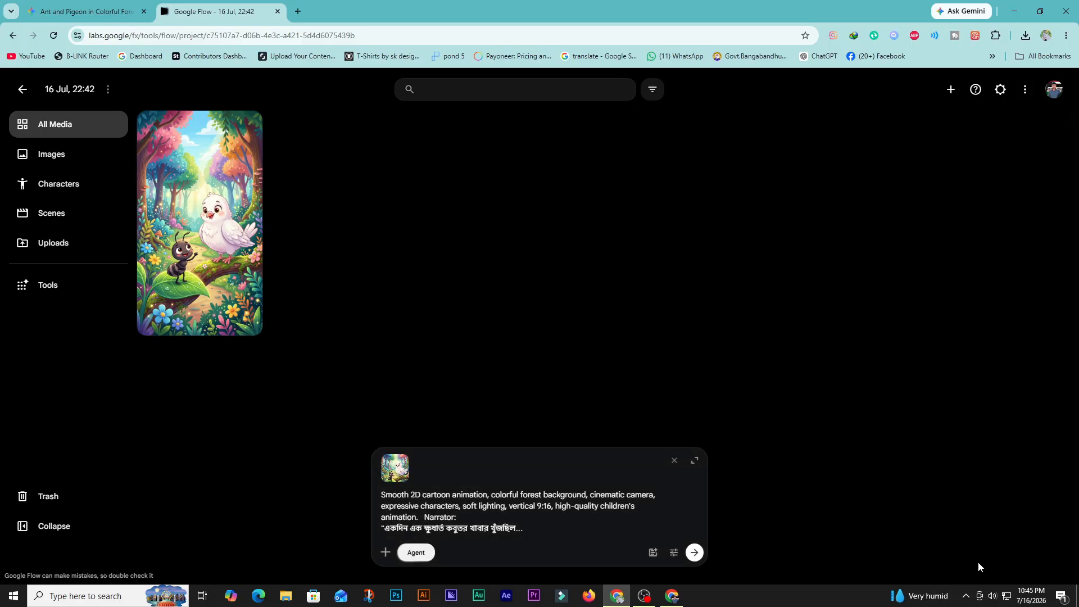
{"action": "left_click", "coordinate": [653, 554]}
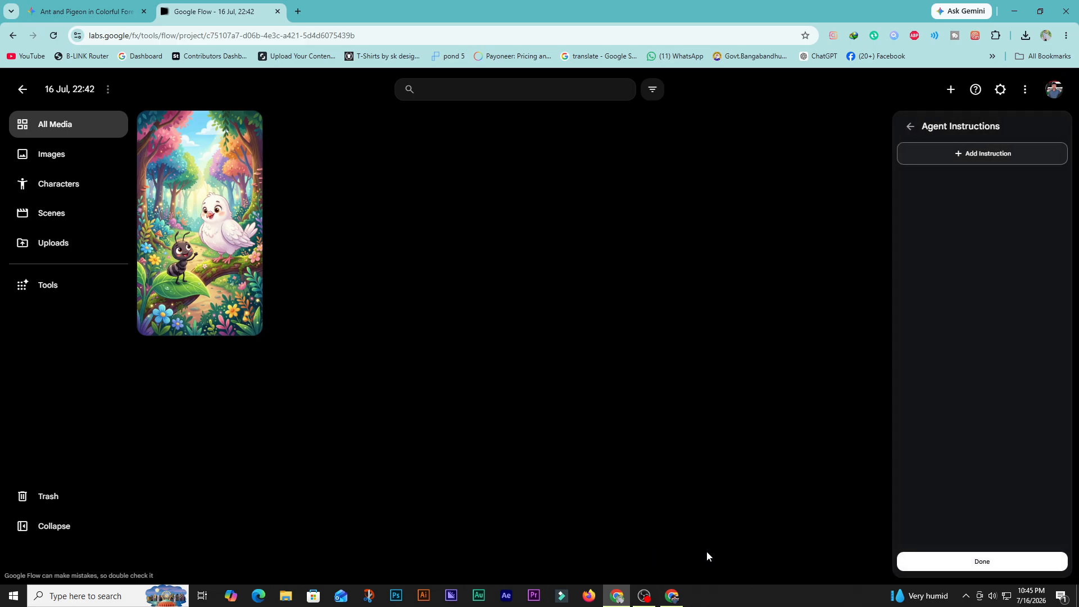
{"action": "left_click", "coordinate": [970, 565]}
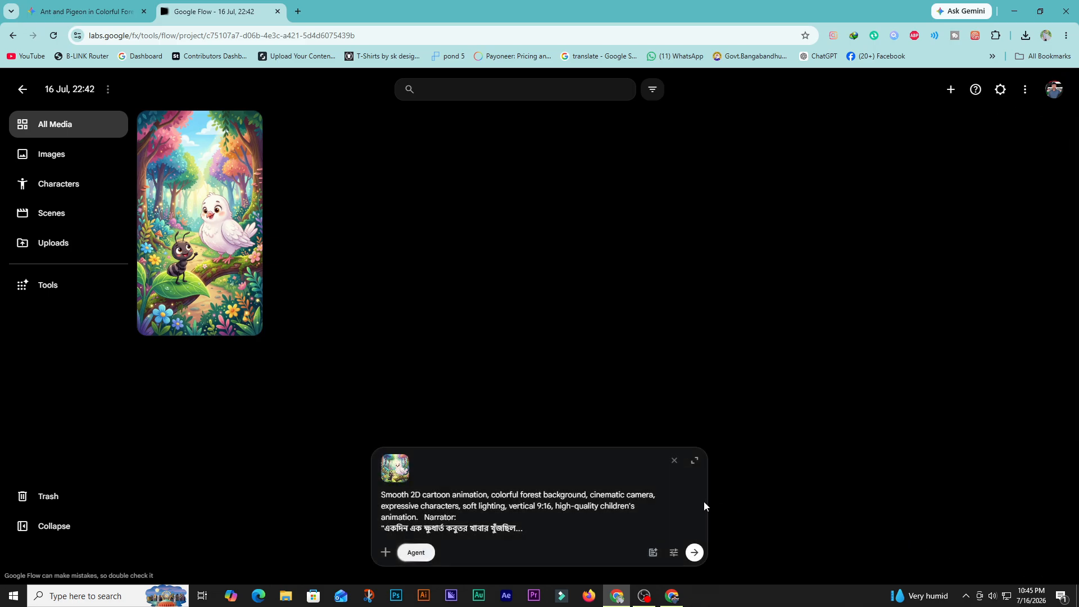
Submit the Scene 1 prompt and approve the single video generation
{"action": "left_click", "coordinate": [692, 554]}
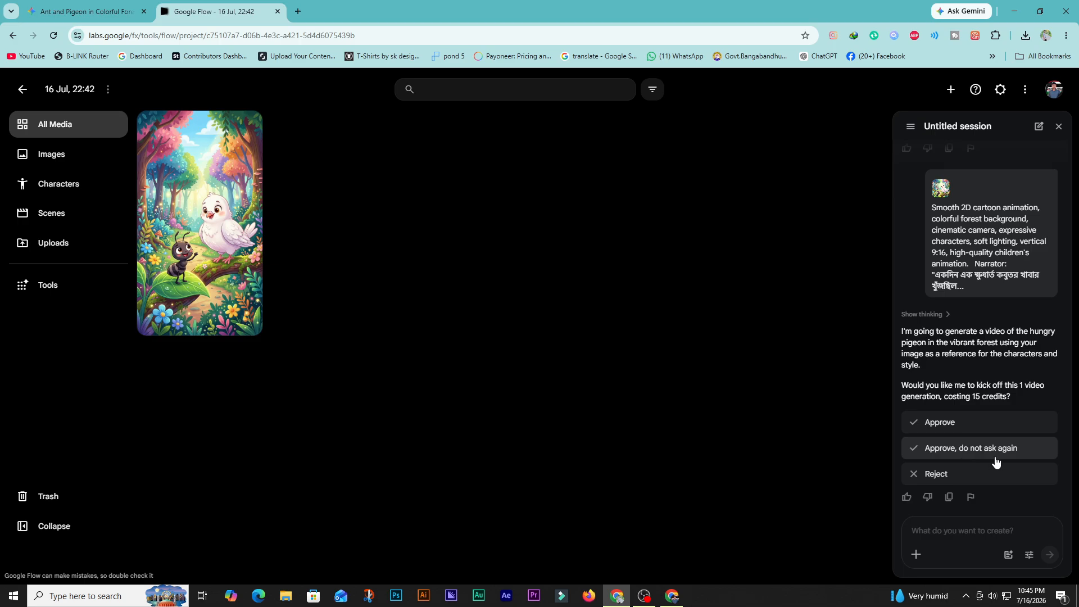
{"action": "left_click", "coordinate": [946, 429]}
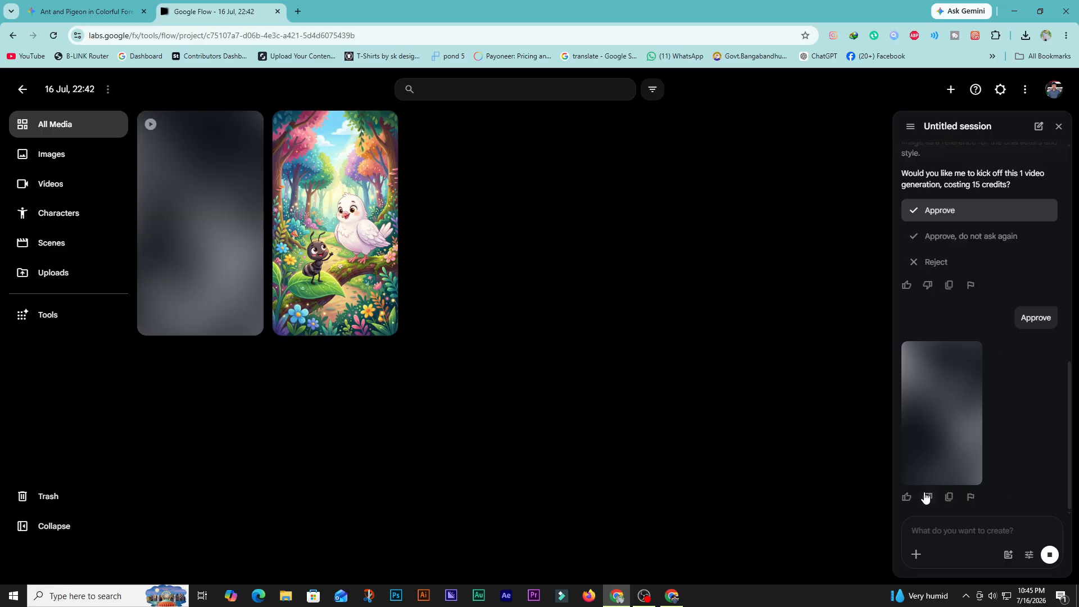
{"action": "mouse_move", "coordinate": [151, 204]}
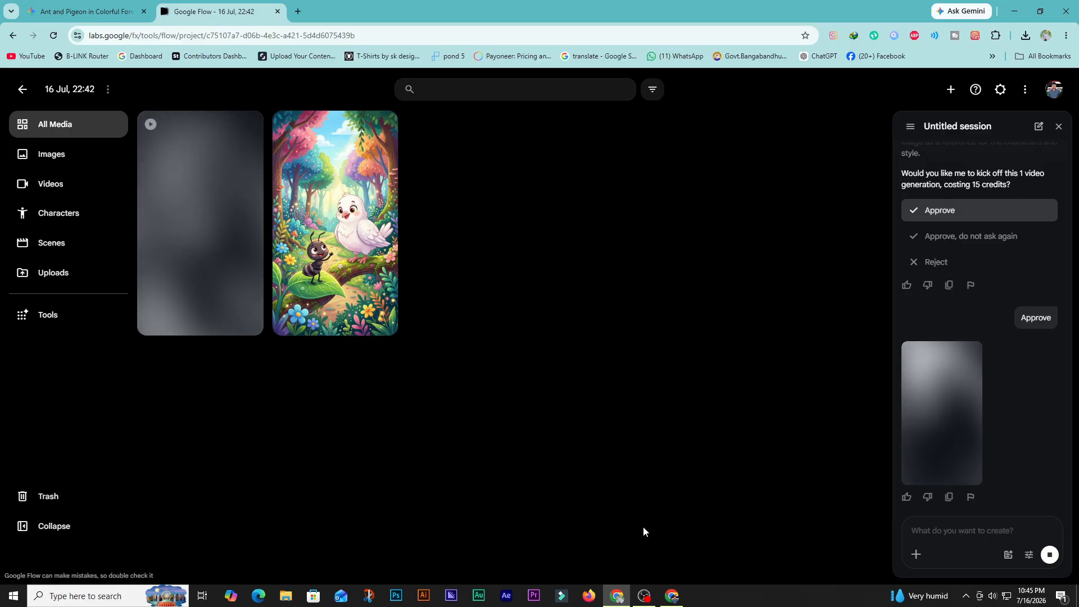
Attach amination img.jpg to a new agent prompt and paste in ChatGPT's Animation Prompt text
{"action": "left_click", "coordinate": [916, 556]}
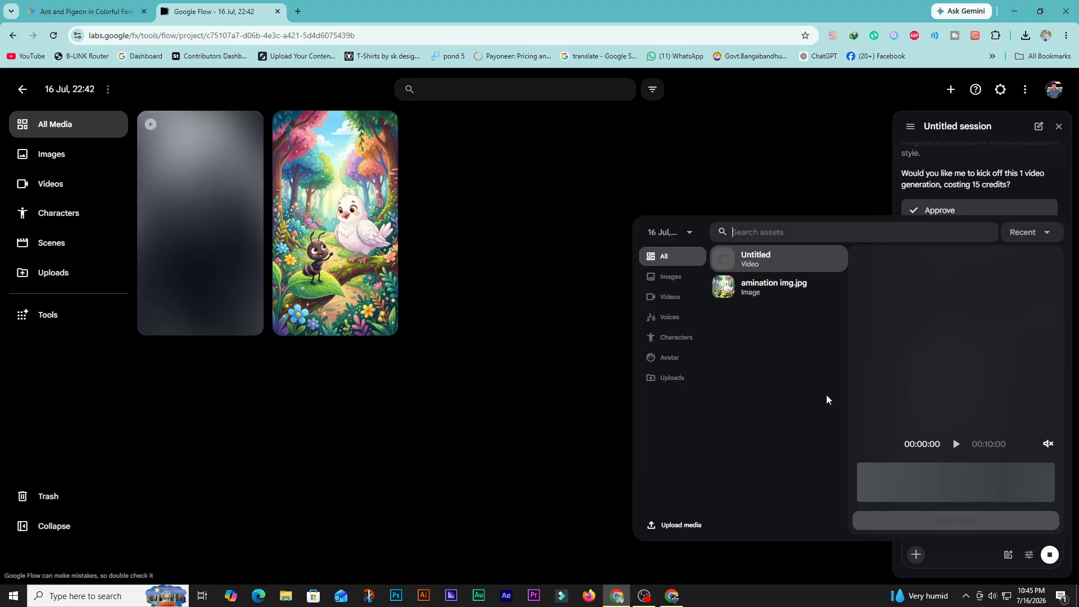
{"action": "left_click", "coordinate": [769, 299]}
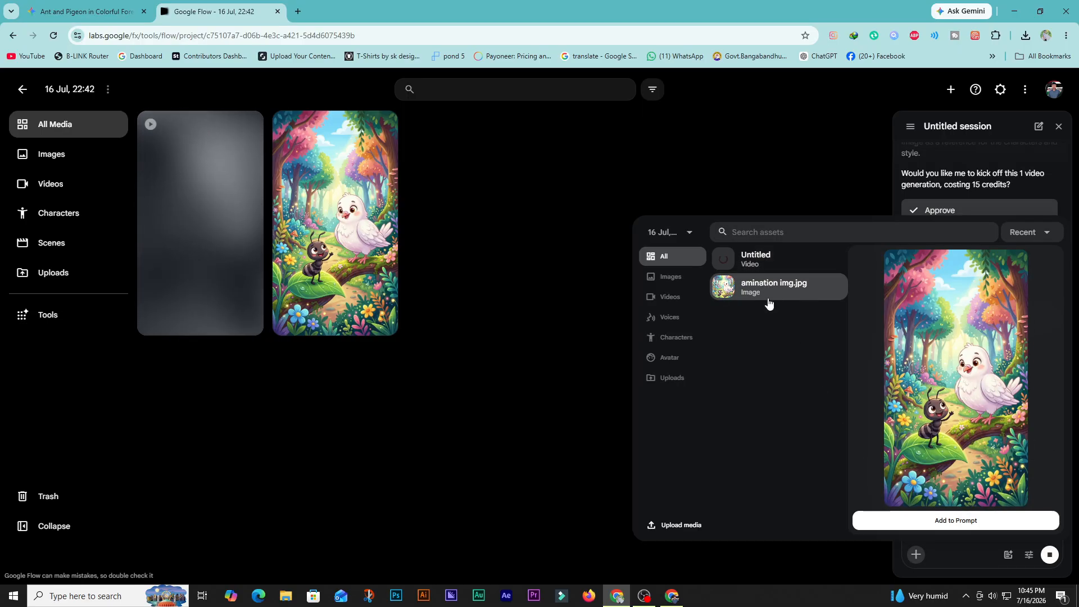
{"action": "left_click", "coordinate": [982, 520]}
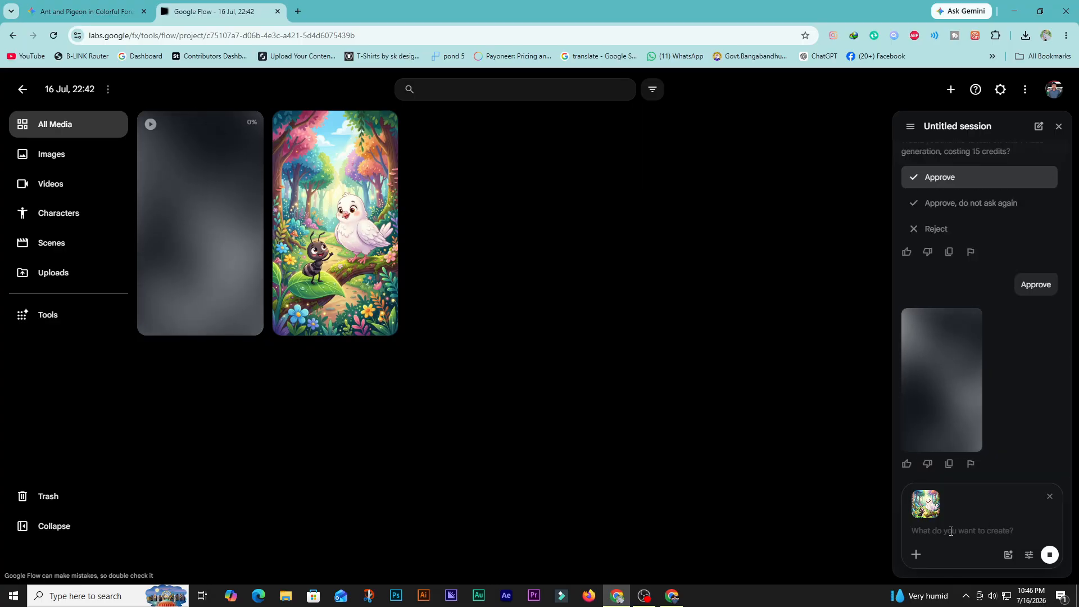
{"action": "left_click", "coordinate": [672, 596]}
{"action": "scroll", "coordinate": [499, 485], "scroll_direction": "down", "scroll_amount": 5}
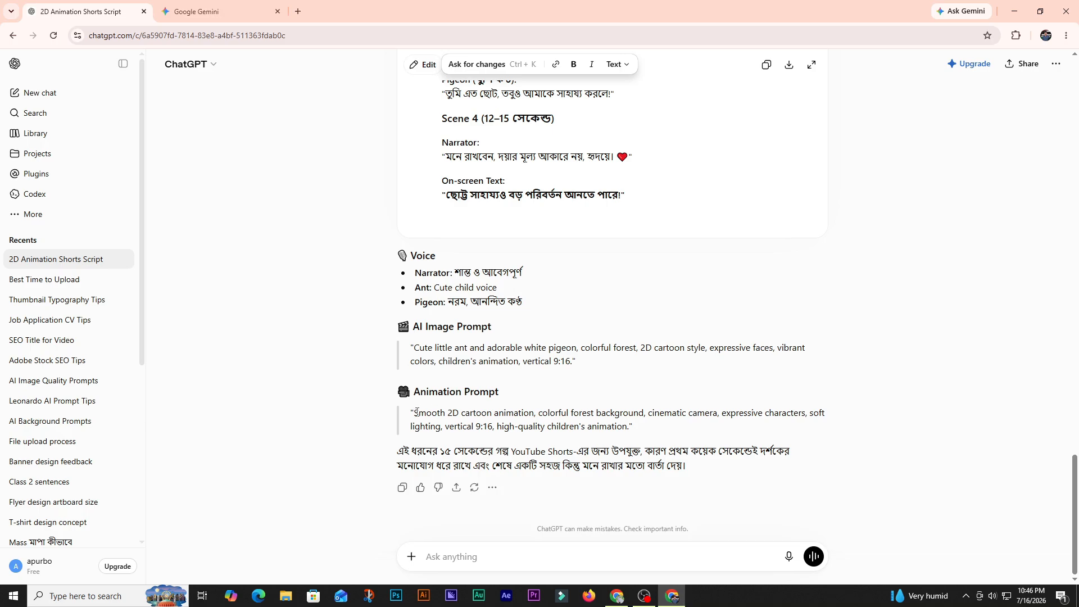
{"action": "left_click_drag", "start_coordinate": [488, 412], "coordinate": [620, 426]}
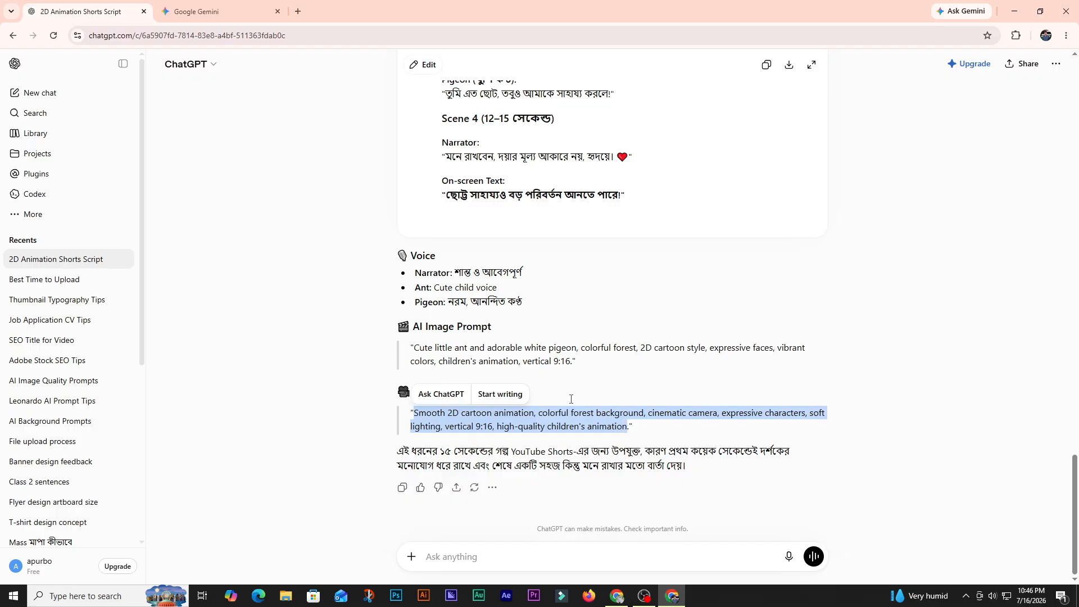
{"action": "left_click", "coordinate": [620, 599]}
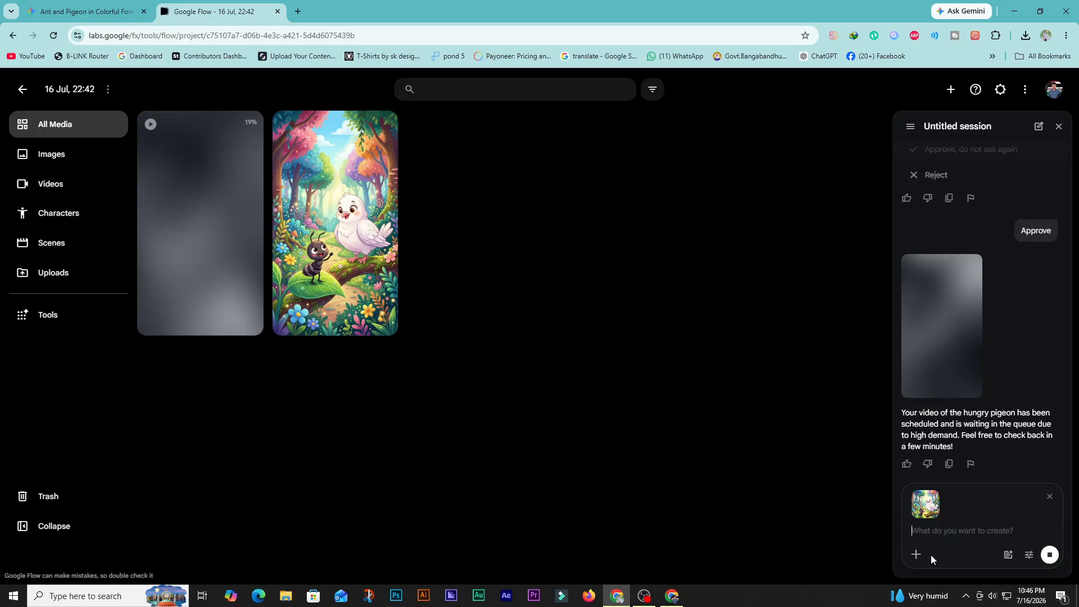
{"action": "left_click", "coordinate": [929, 538]}
{"action": "key", "text": "ctrl+v"}
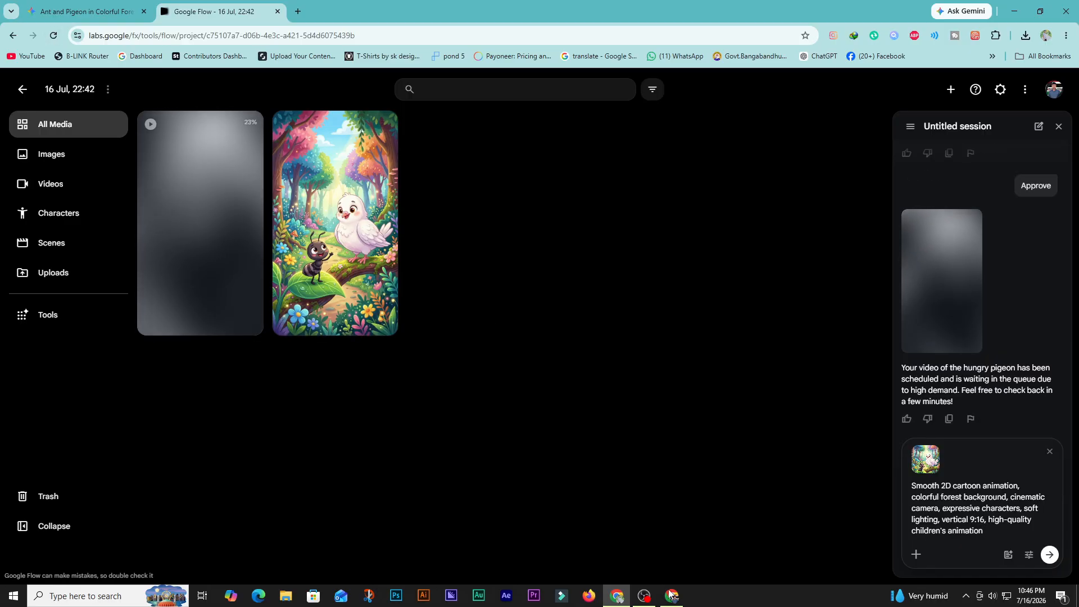
End the prompt sentence with a period and append "voice over :" plus the ant's Scene 2 line from ChatGPT, "এই নাও! আমার কাছে একটা গমের দানা আছে"
{"action": "key", "text": "alt+Tab"}
{"action": "scroll", "coordinate": [697, 239], "scroll_direction": "up", "scroll_amount": 5}
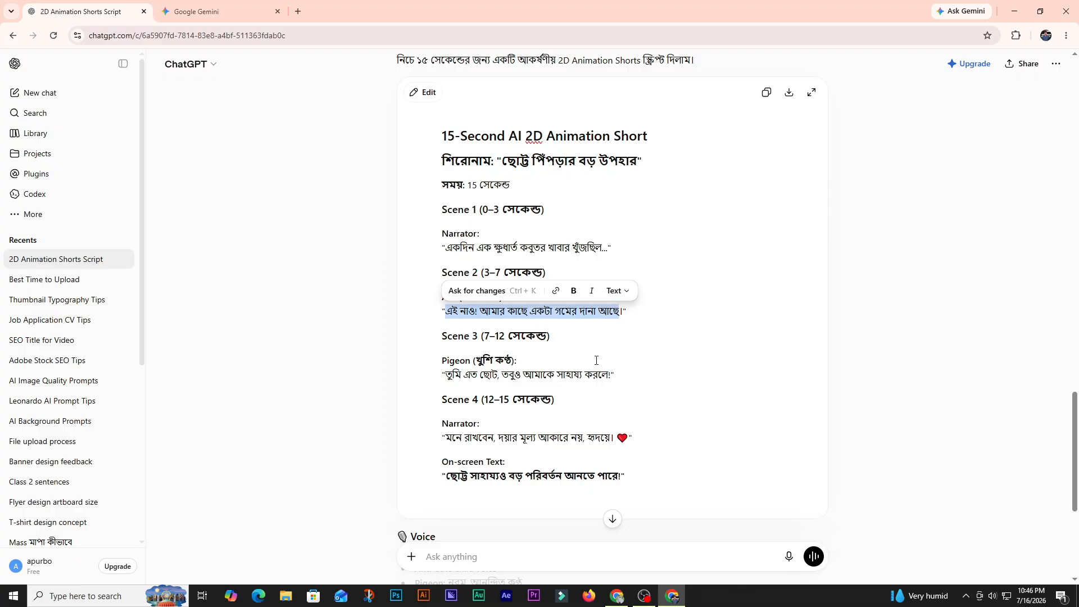
{"action": "left_click", "coordinate": [621, 602]}
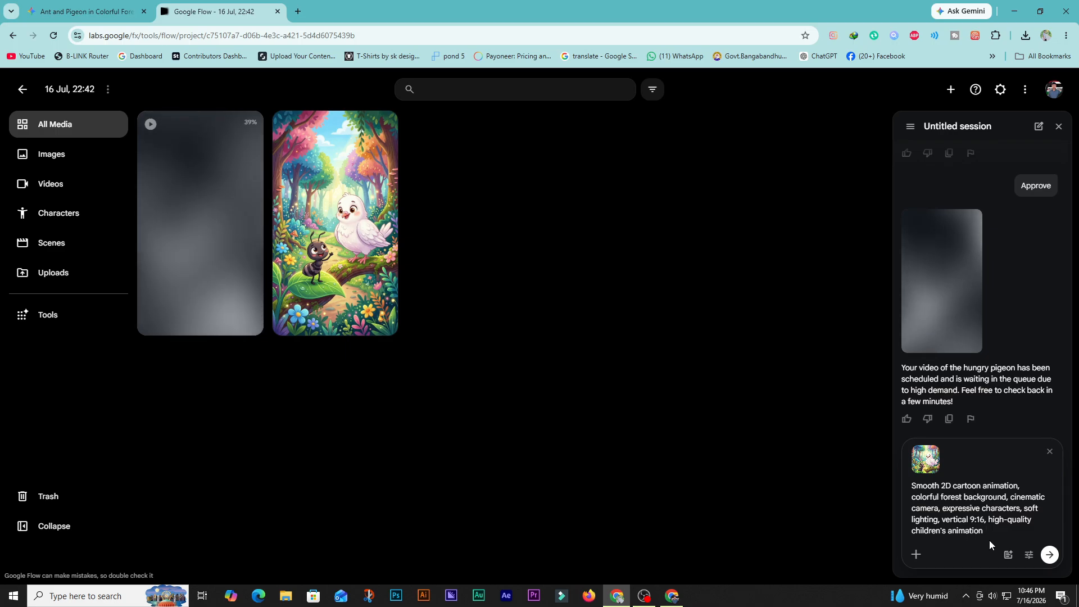
{"action": "type", "text": "voice"}
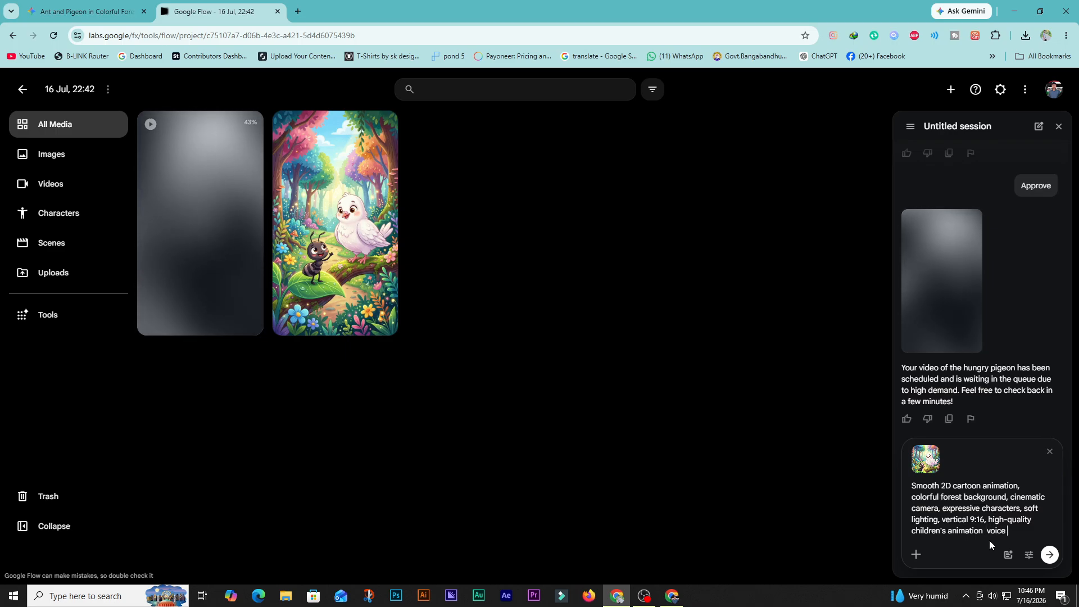
{"action": "type", "text": " over"}
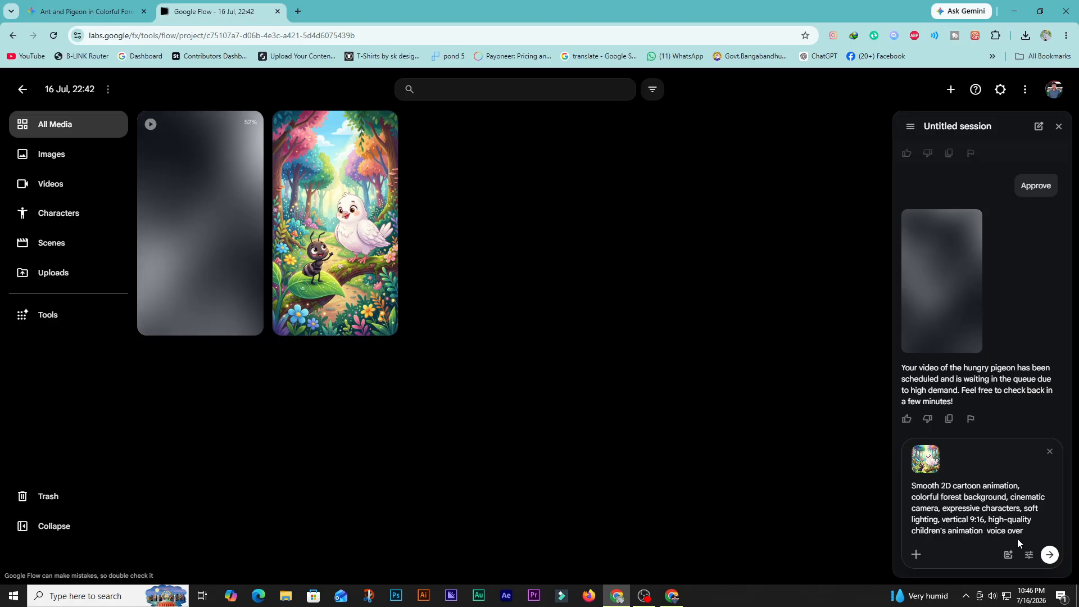
{"action": "type", "text": "."}
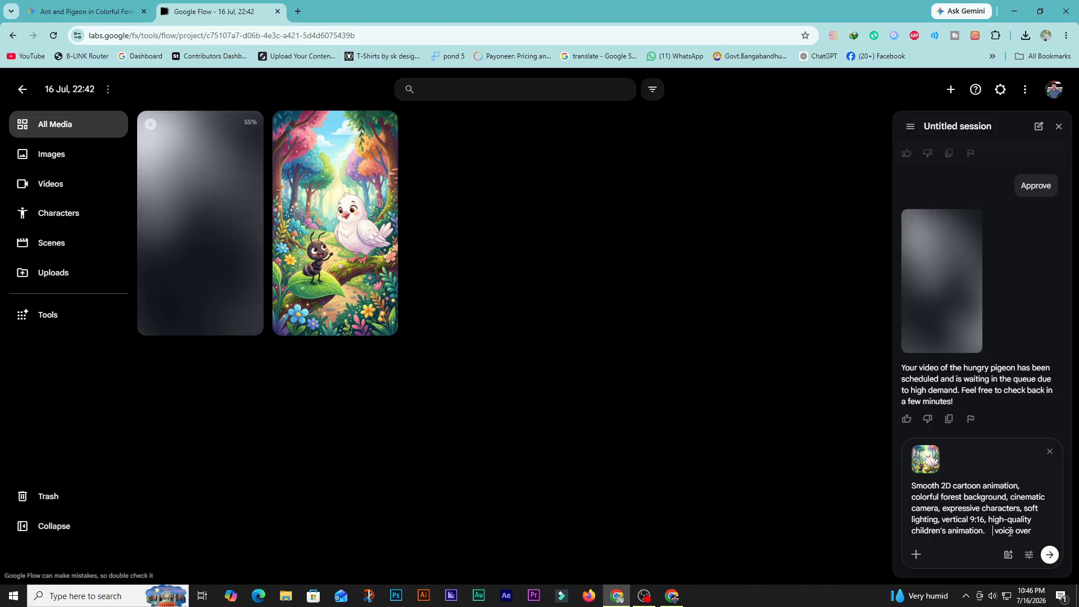
{"action": "left_click", "coordinate": [1041, 528]}
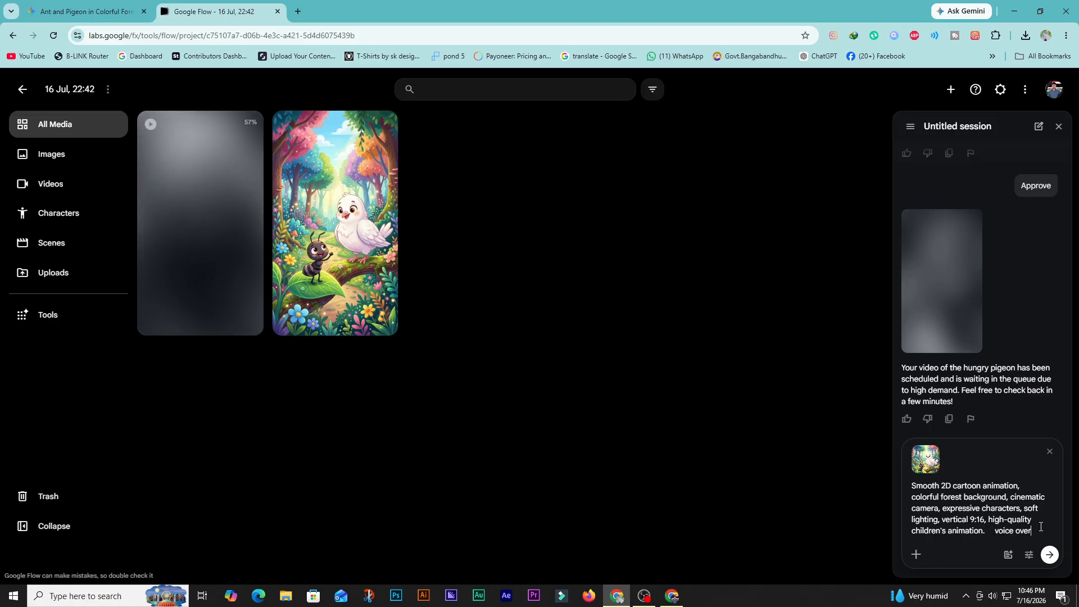
{"action": "type", "text": ":"}
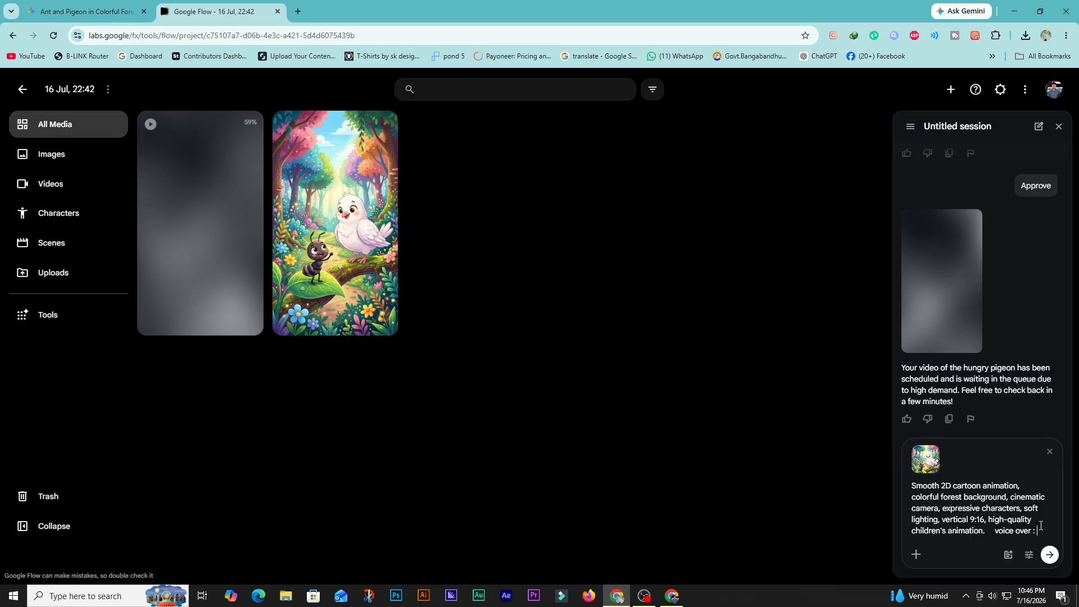
{"action": "type", "text": "এই নাও! আমার কাছে একটা গমের দানা আছে"}
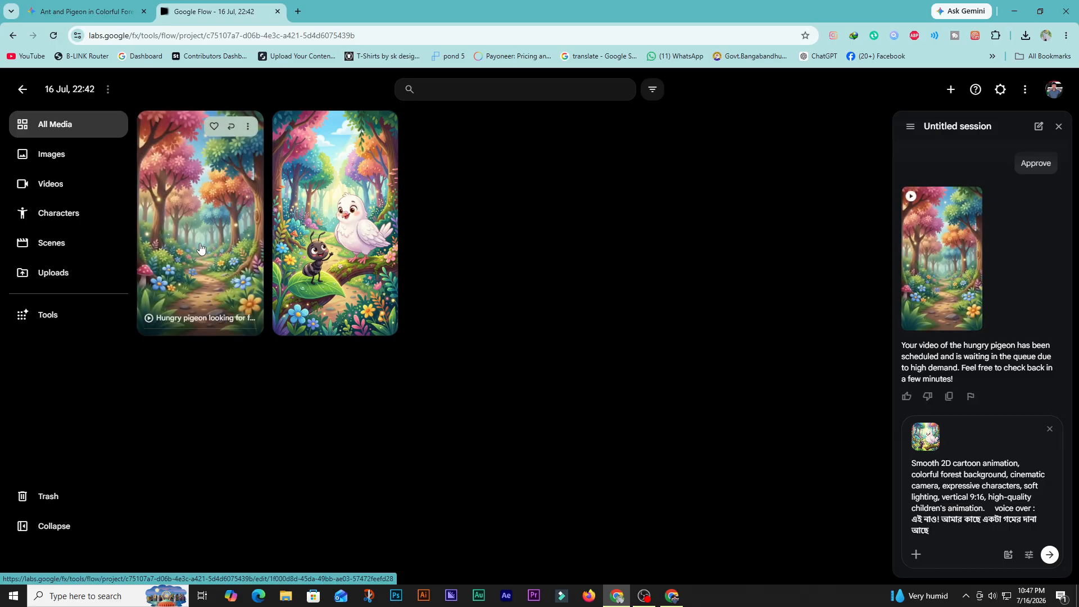
Open the generated "Hungry pigeon looking for food" video, play it through, and return to the project
{"action": "left_click", "coordinate": [201, 248]}
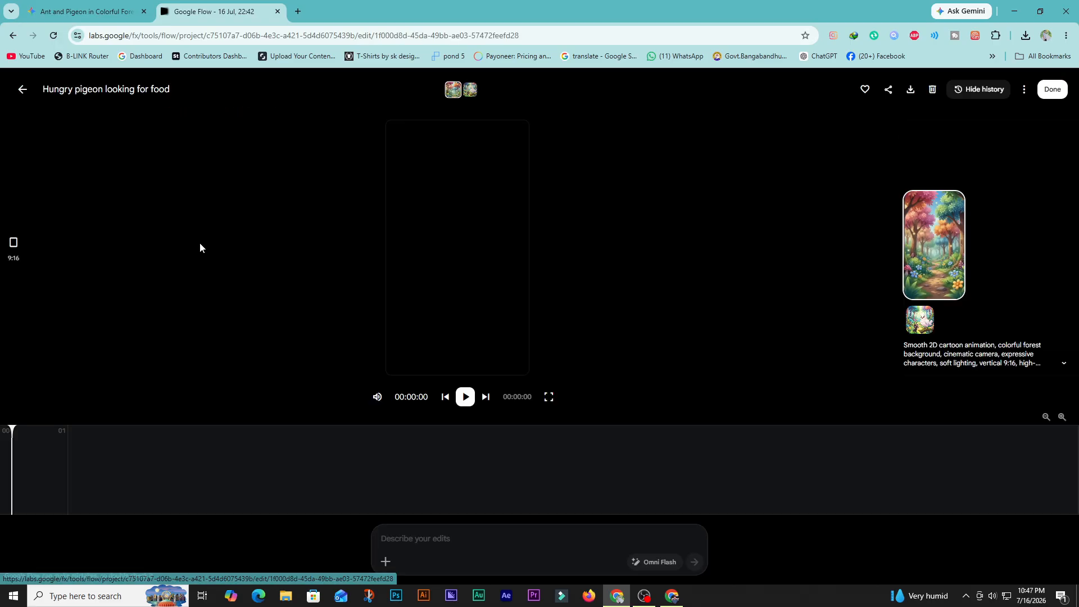
{"action": "left_click", "coordinate": [465, 397]}
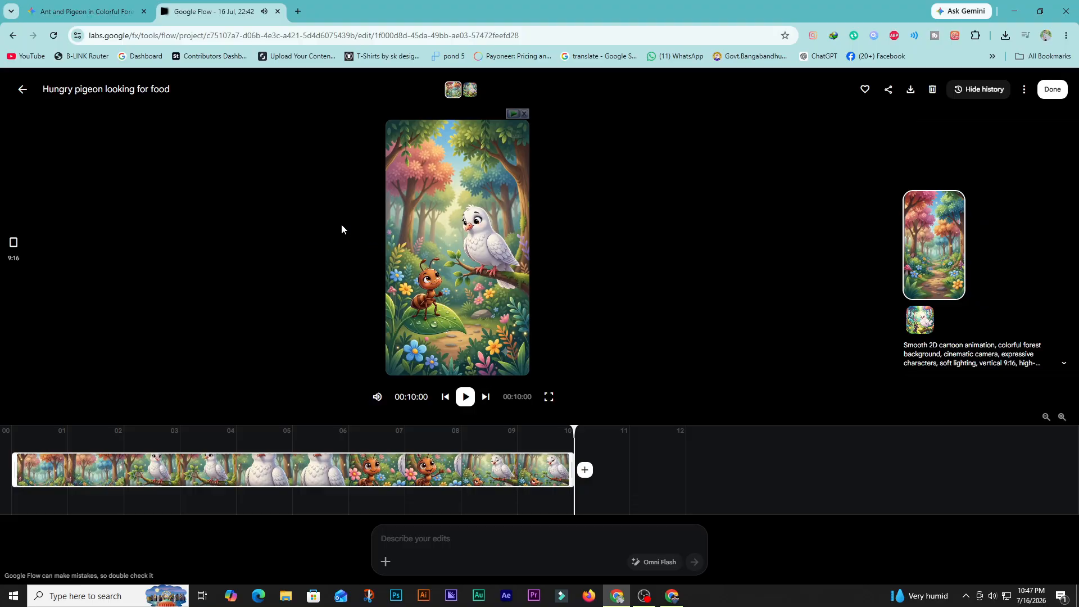
{"action": "left_click", "coordinate": [20, 89]}
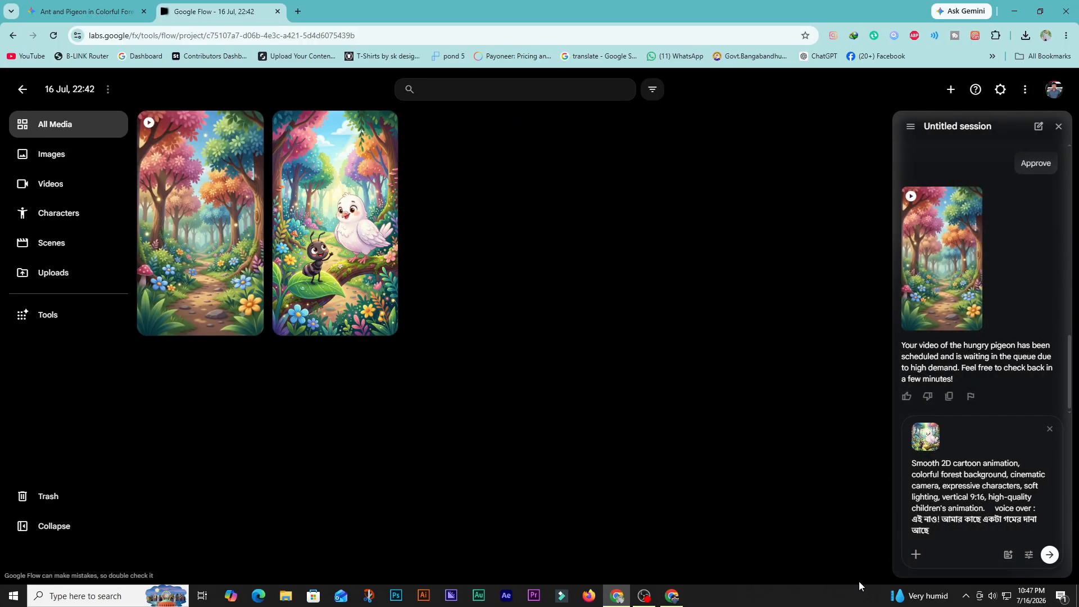
Submit the Scene 2 voice-over prompt to the agent
{"action": "left_click", "coordinate": [1048, 556]}
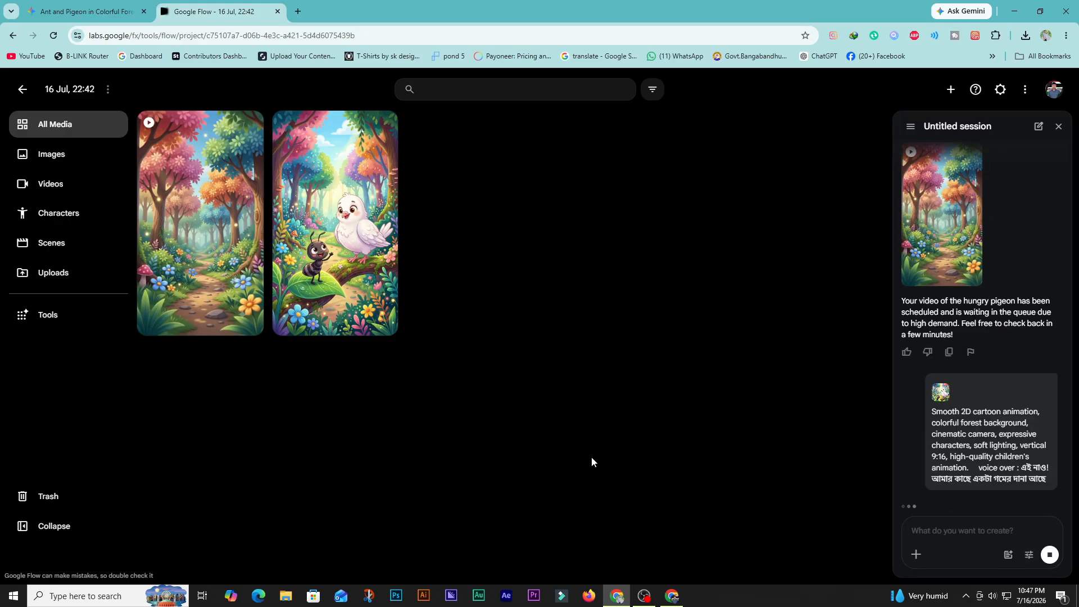
Download the "Hungry pigeon looking for food" video at 720p original size
{"action": "mouse_move", "coordinate": [229, 218]}
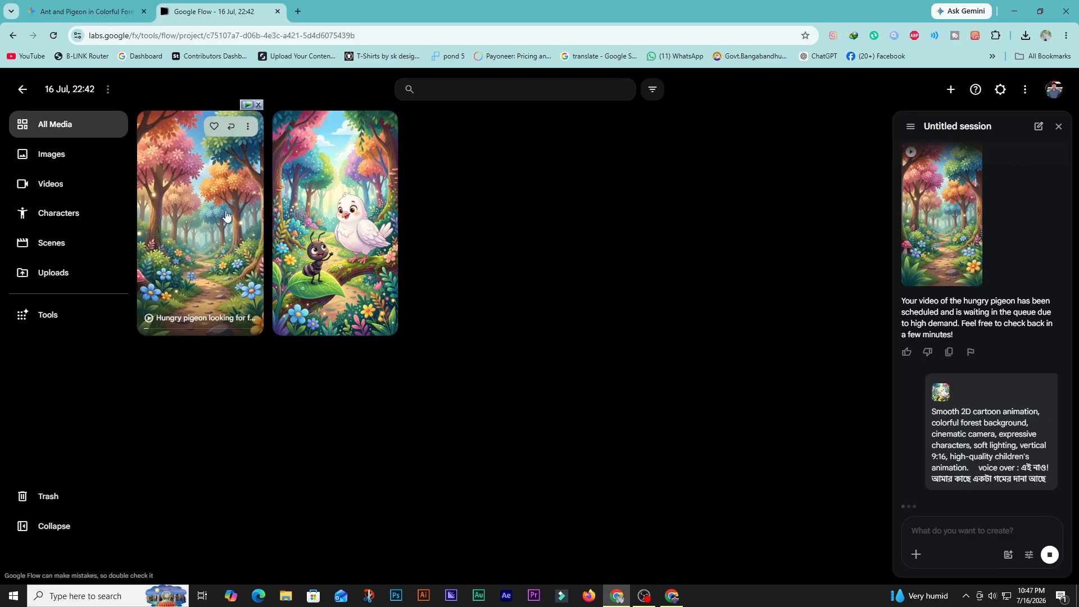
{"action": "left_click", "coordinate": [249, 128]}
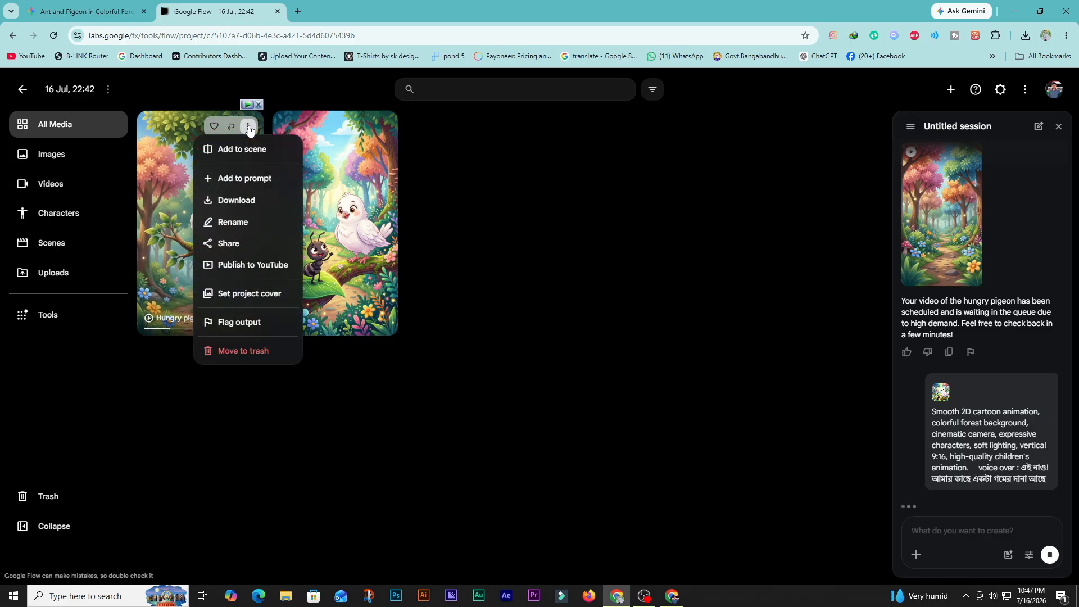
{"action": "mouse_move", "coordinate": [229, 207]}
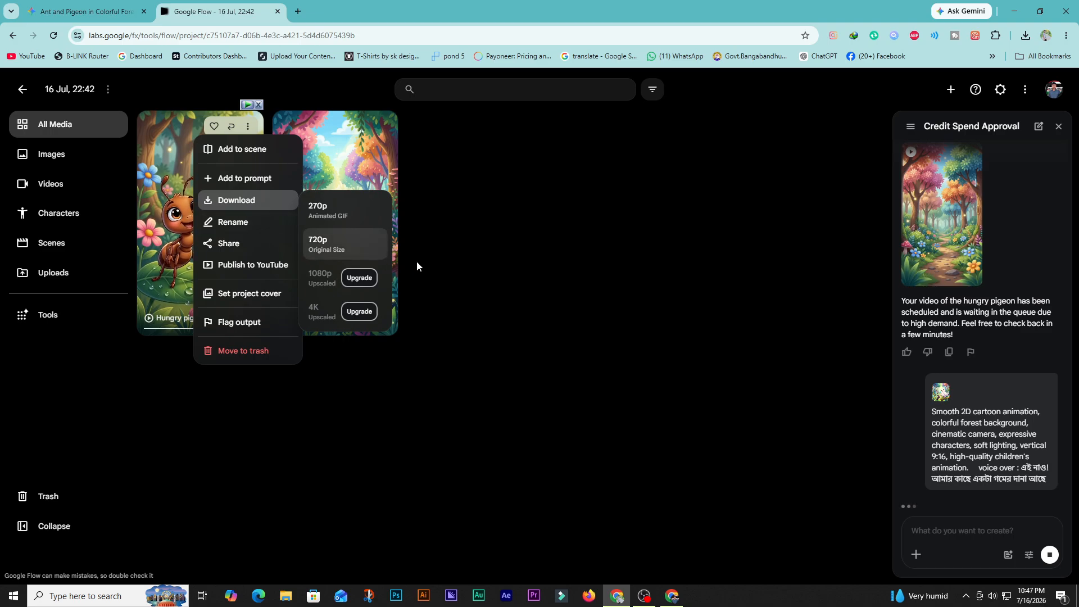
{"action": "left_click", "coordinate": [494, 243]}
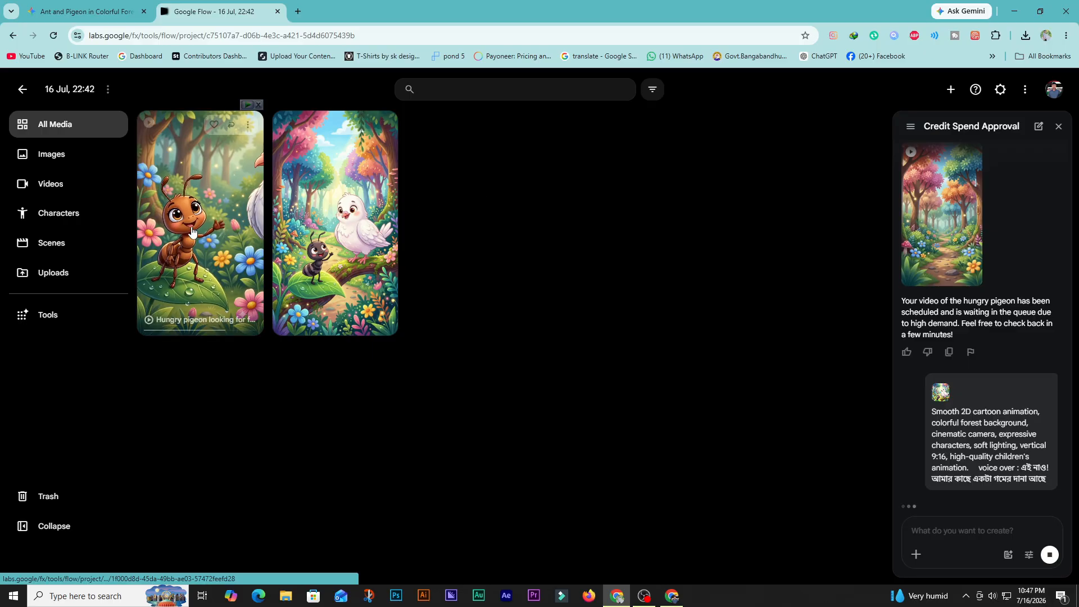
Open the "Hungry pigeon looking for food" video, play part of it, pause it, and return to the project
{"action": "left_click", "coordinate": [217, 251]}
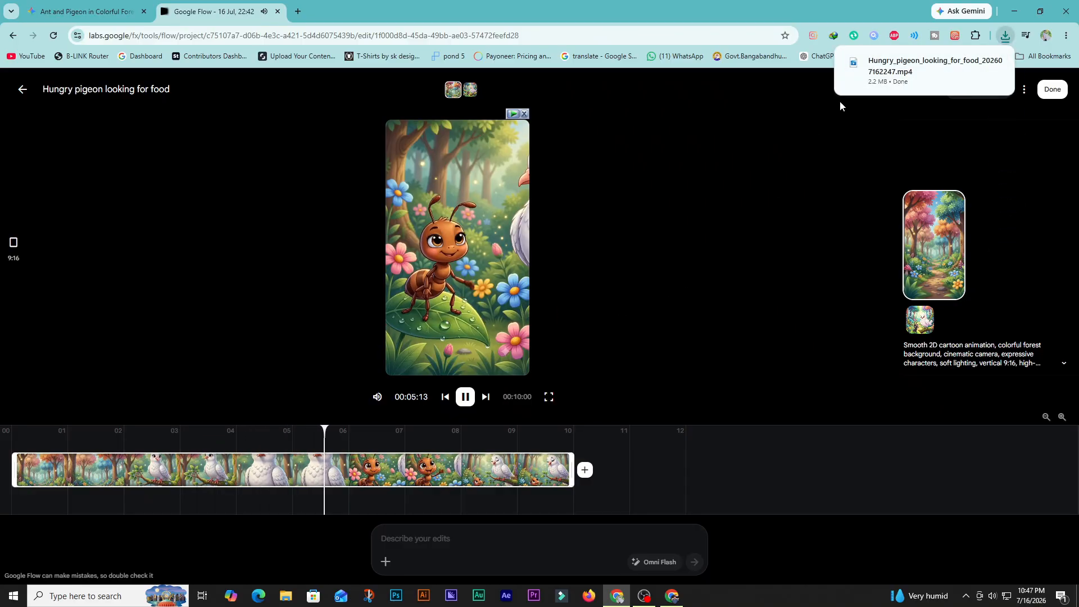
{"action": "left_click", "coordinate": [464, 401]}
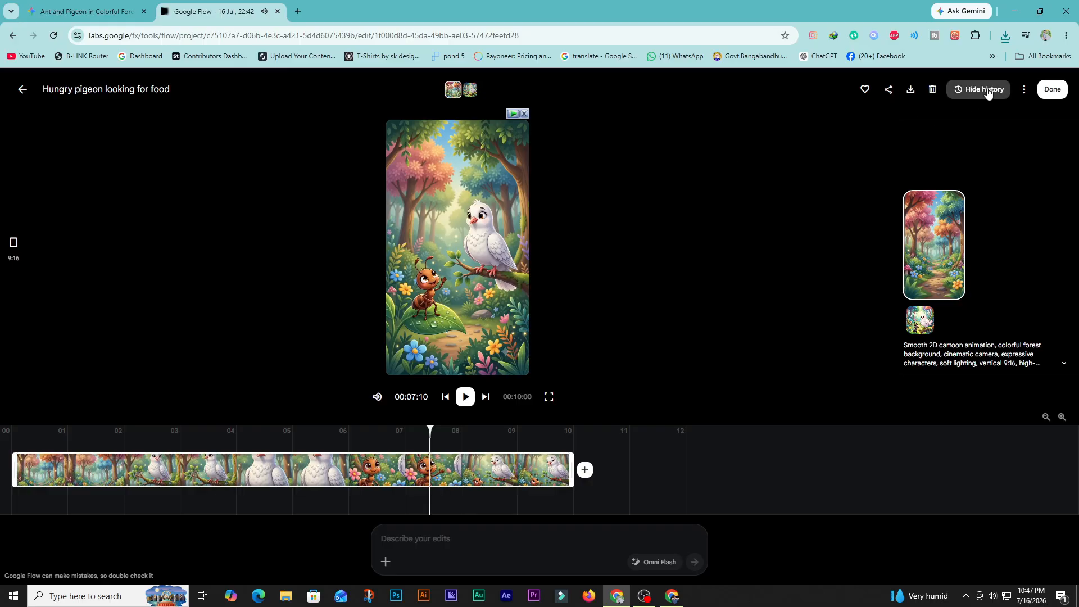
{"action": "left_click", "coordinate": [1053, 90]}
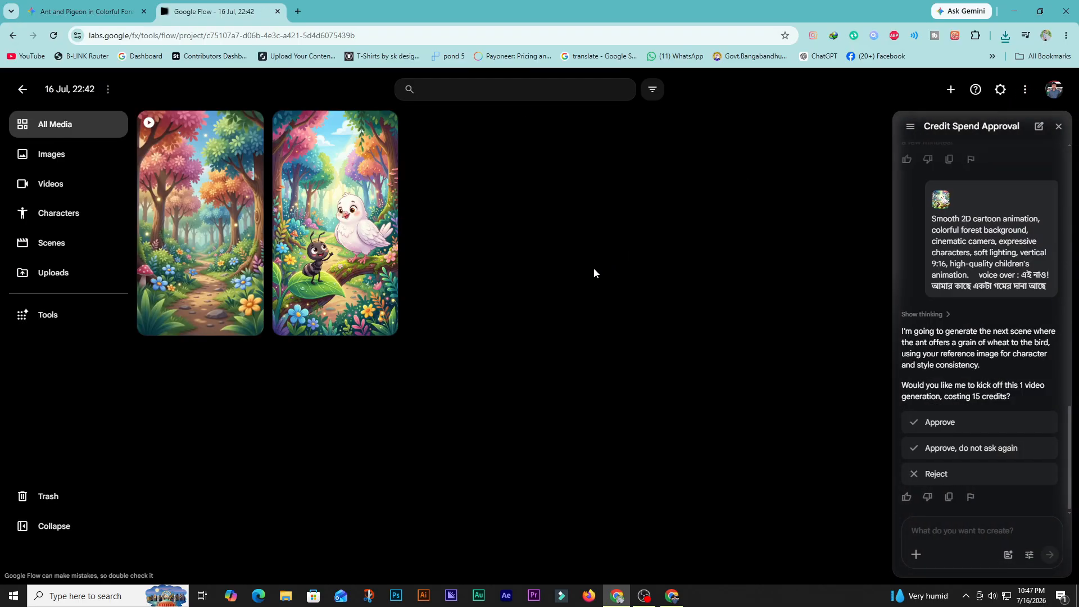
Approve the 15-credit generation of the ant's wheat-grain scene and attach amination img.jpg to a new agent prompt
{"action": "left_click", "coordinate": [950, 424]}
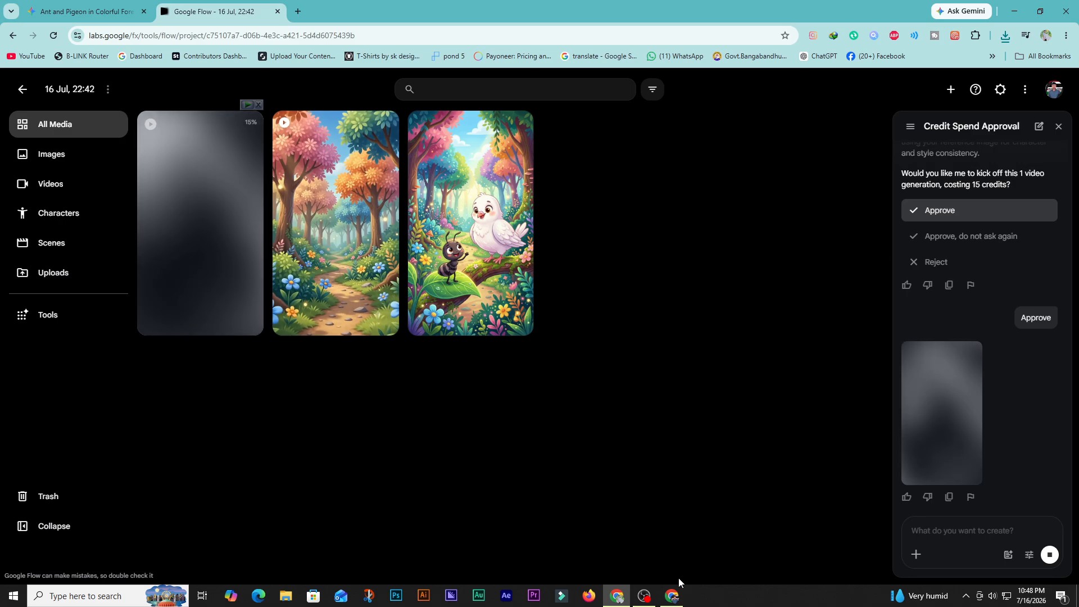
{"action": "left_click", "coordinate": [917, 558]}
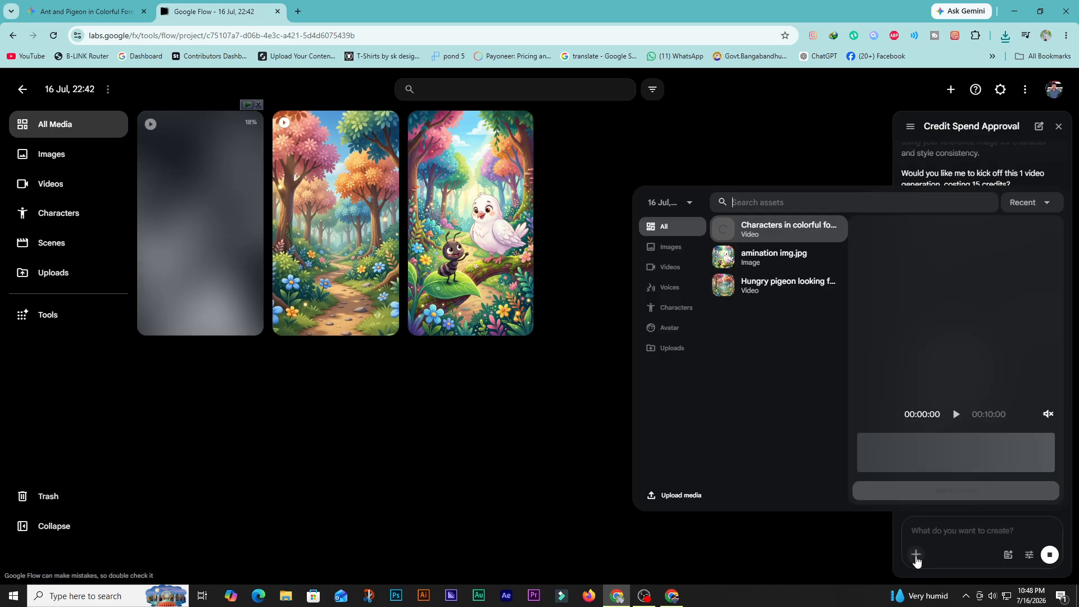
{"action": "left_click", "coordinate": [764, 264]}
{"action": "left_click", "coordinate": [939, 534]}
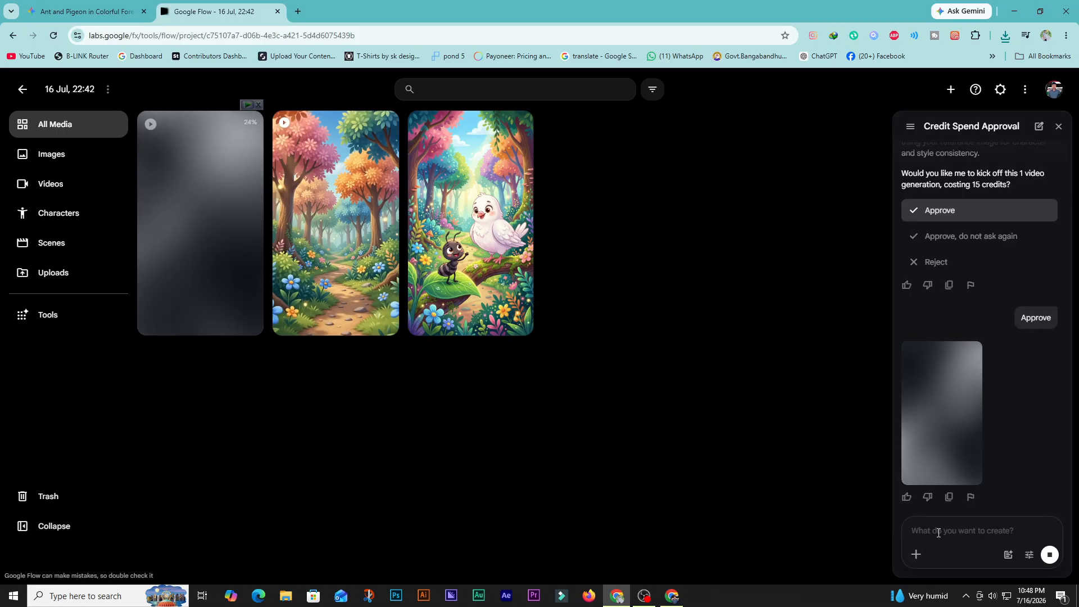
{"action": "left_click", "coordinate": [915, 556]}
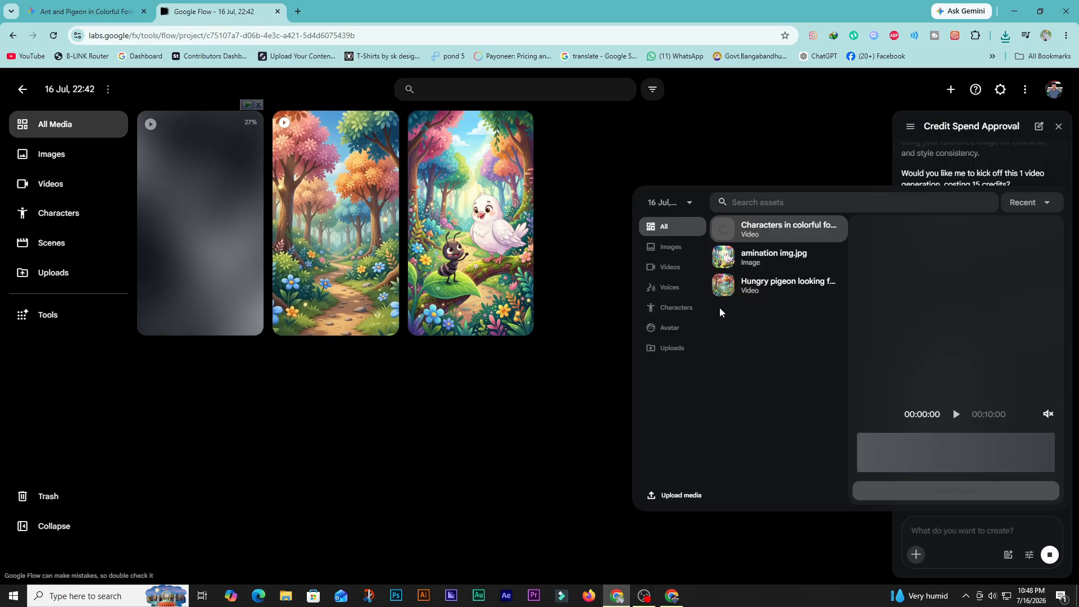
{"action": "left_click", "coordinate": [748, 262]}
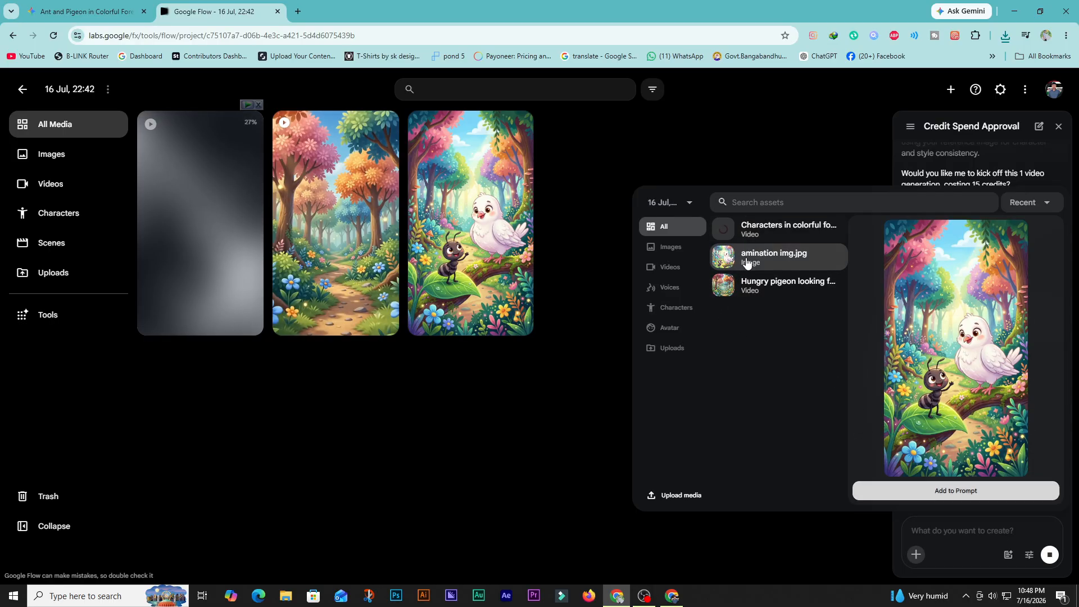
{"action": "left_click", "coordinate": [971, 492]}
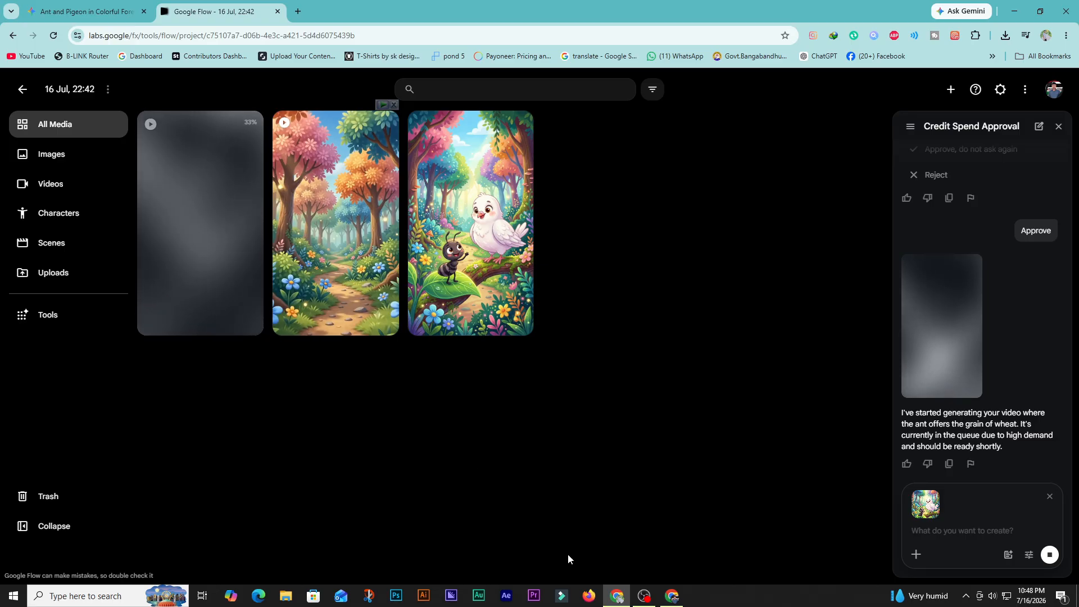
Copy the Animation Prompt text from ChatGPT and paste it into the agent prompt in Google Flow
{"action": "left_click", "coordinate": [673, 595]}
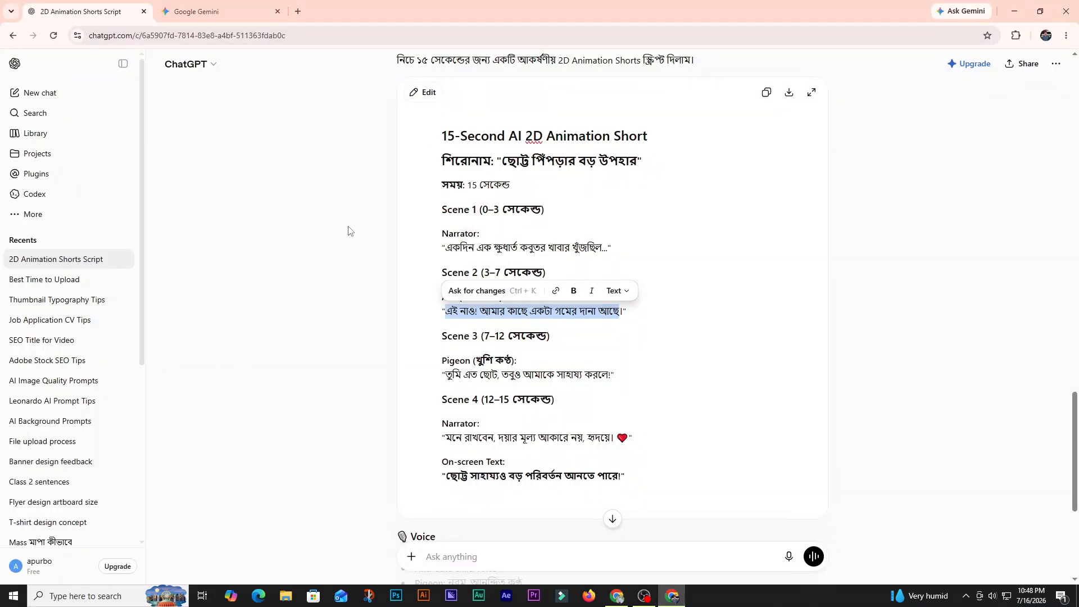
{"action": "scroll", "coordinate": [534, 396], "scroll_direction": "down", "scroll_amount": 5}
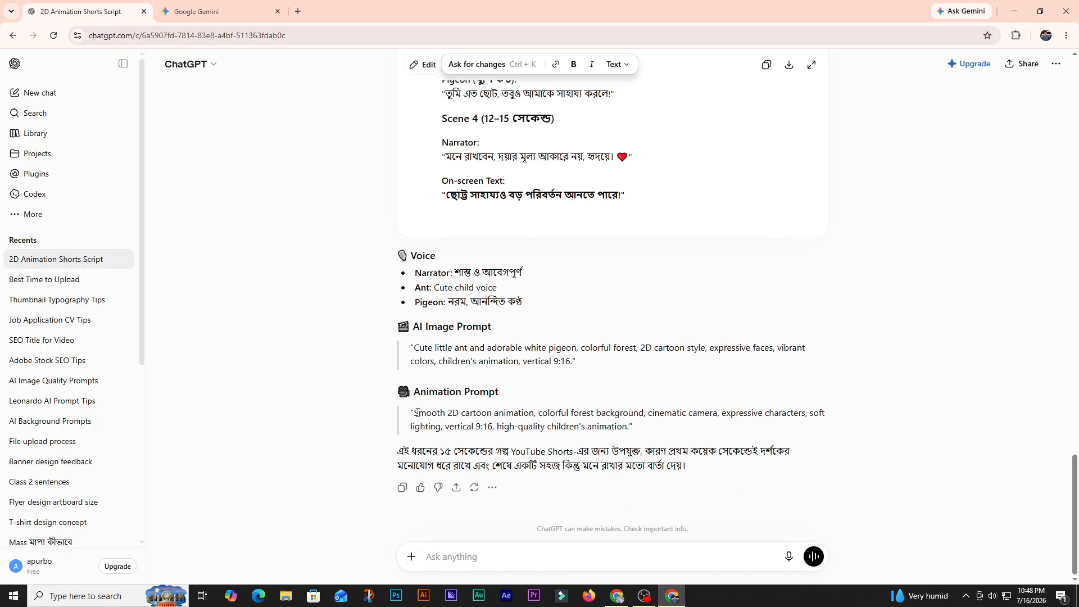
{"action": "left_click_drag", "start_coordinate": [417, 412], "coordinate": [629, 426]}
{"action": "right_click", "coordinate": [614, 410]}
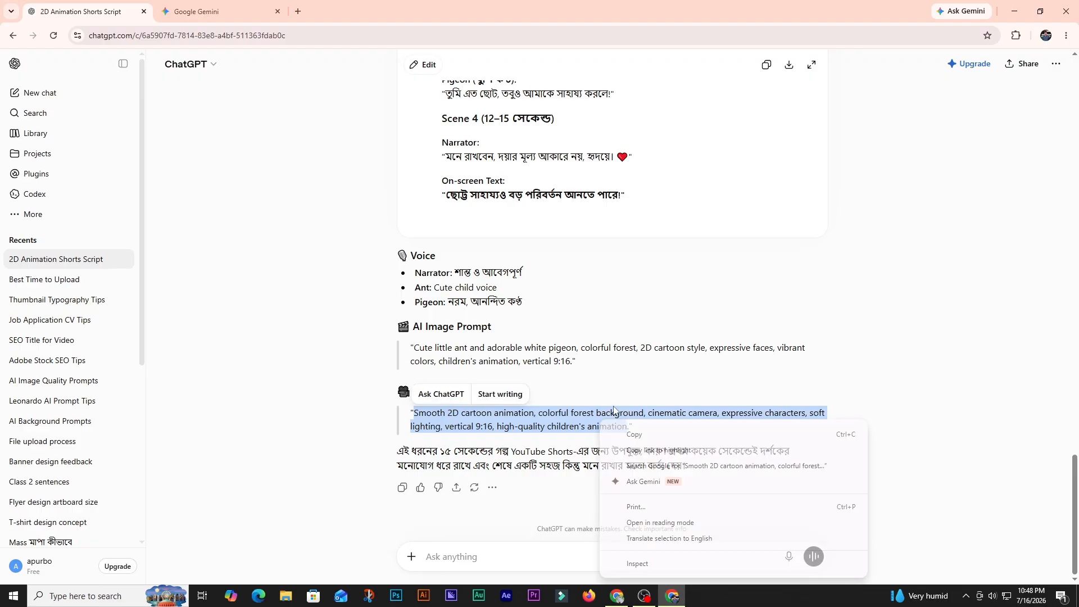
{"action": "left_click", "coordinate": [624, 434]}
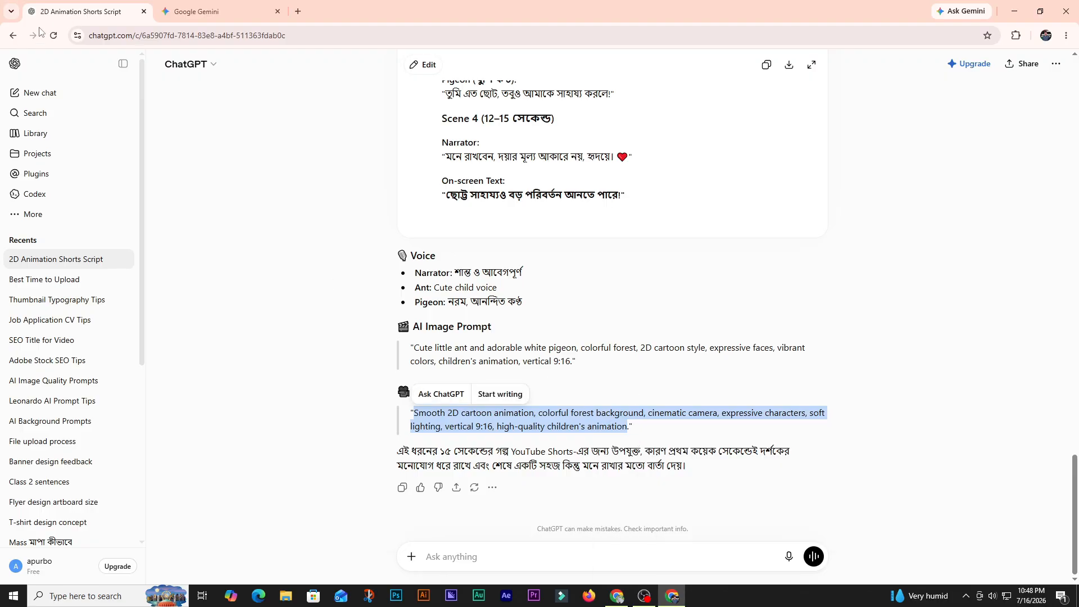
{"action": "left_click", "coordinate": [620, 593]}
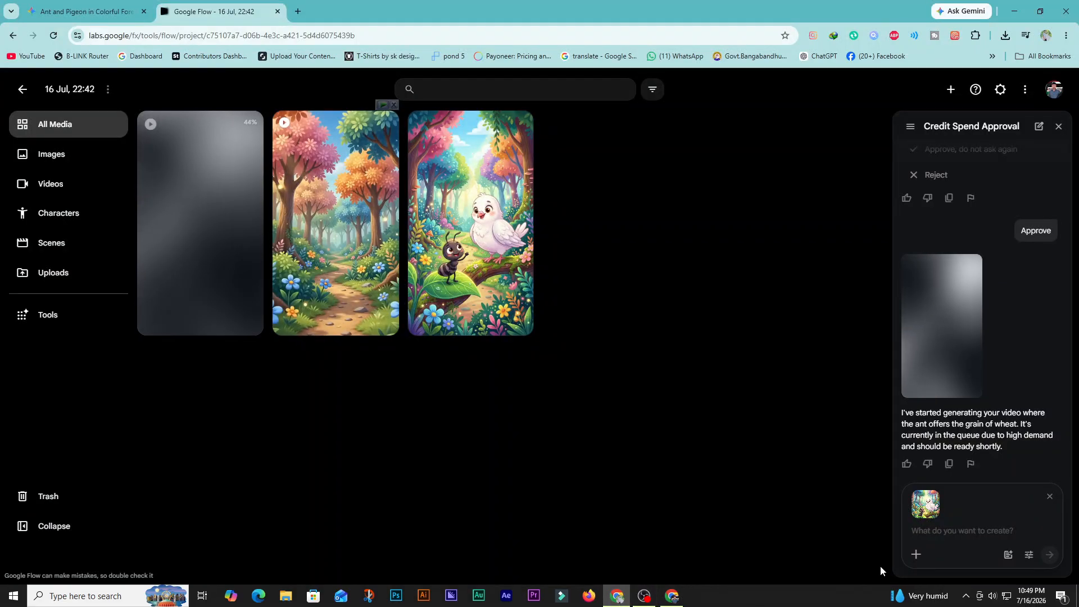
{"action": "left_click", "coordinate": [927, 540]}
{"action": "key", "text": "ctrl+v"}
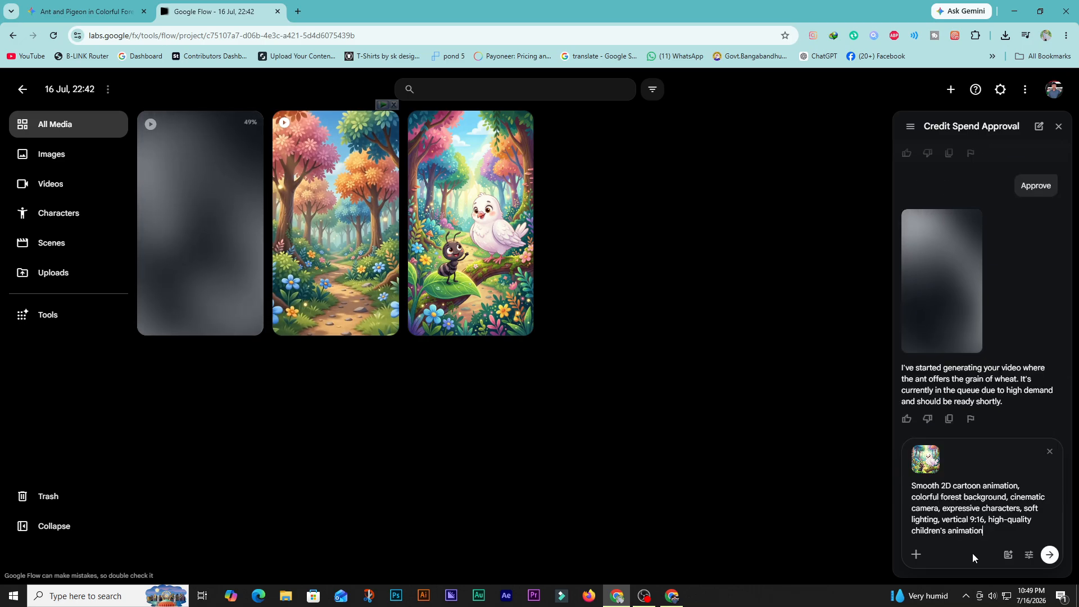
Append ". voice over :" and the pigeon's Scene 3 line from ChatGPT, "তুমি এত ছোট, তবুও আমাকে সাহায্য করলে!", to the prompt and submit it
{"action": "left_click", "coordinate": [670, 597]}
{"action": "scroll", "coordinate": [502, 362], "scroll_direction": "up", "scroll_amount": 5}
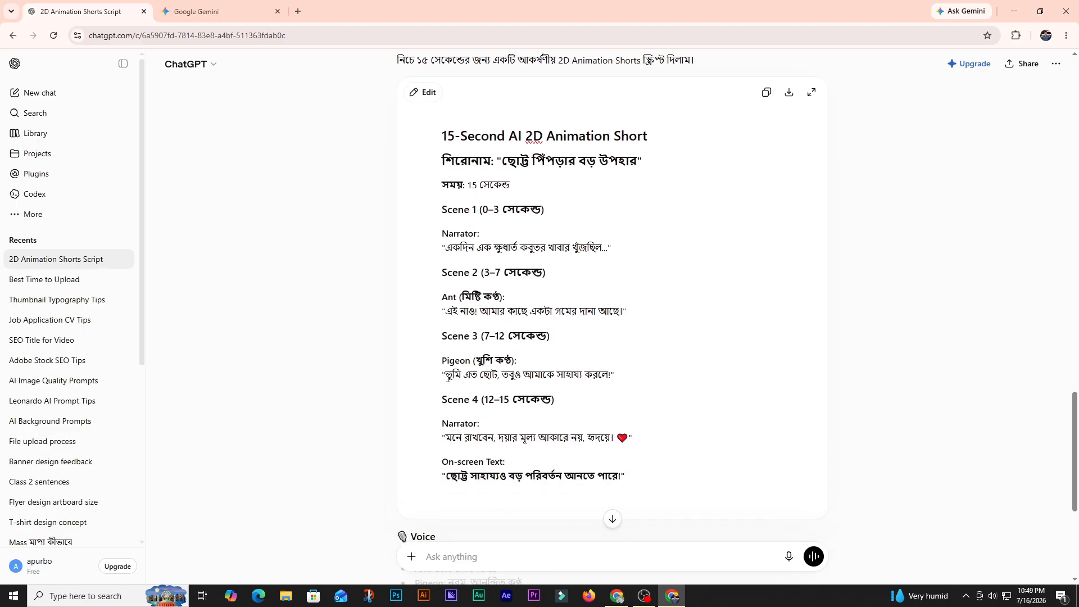
{"action": "left_click_drag", "start_coordinate": [448, 375], "coordinate": [611, 376]}
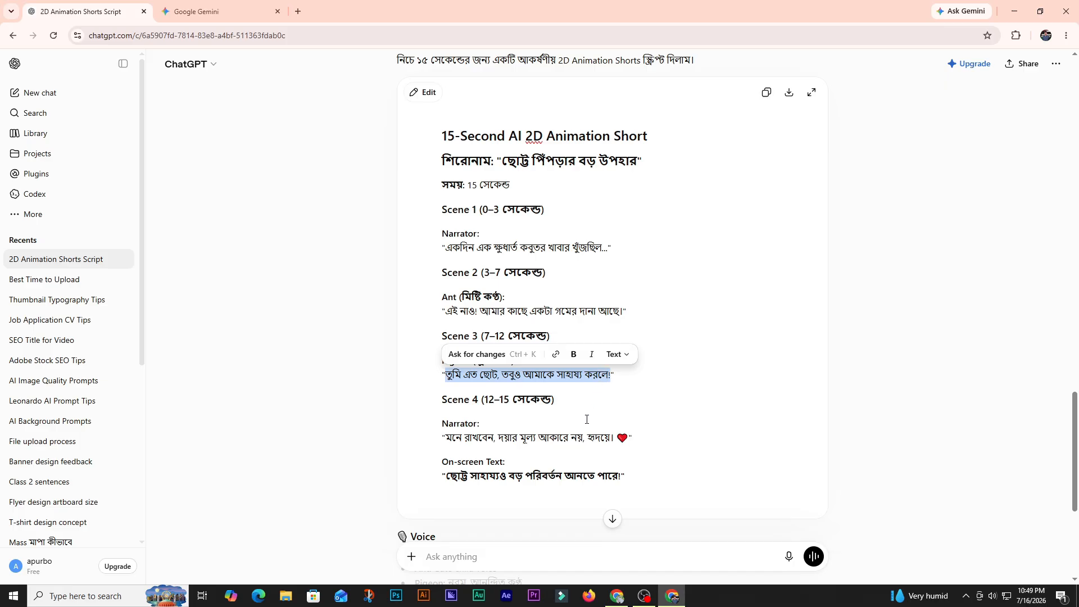
{"action": "left_click", "coordinate": [618, 601]}
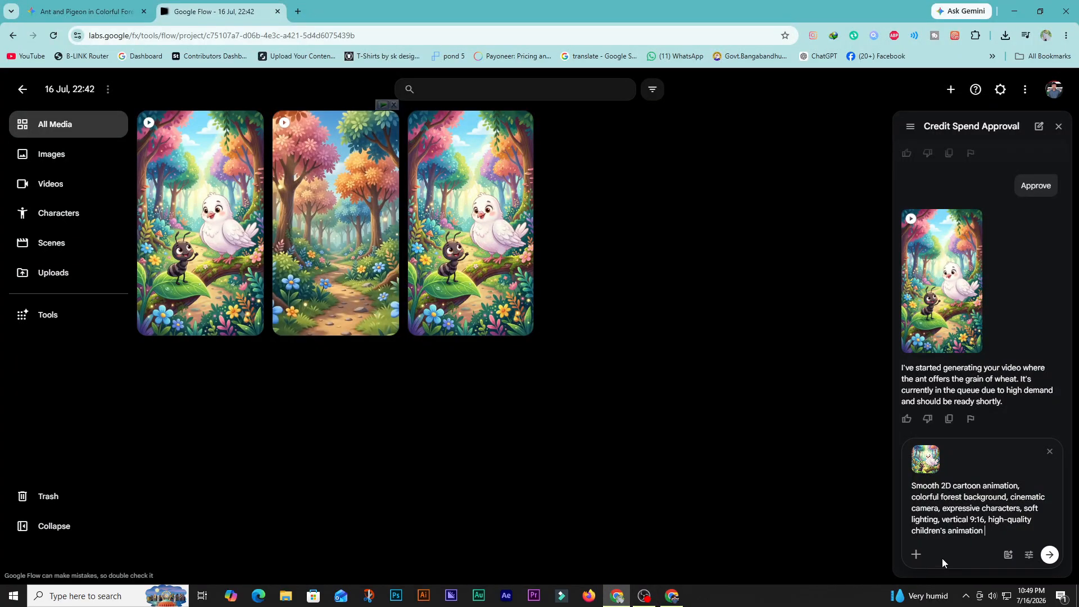
{"action": "type", "text": ". voice over :"}
{"action": "key", "text": "ctrl+v"}
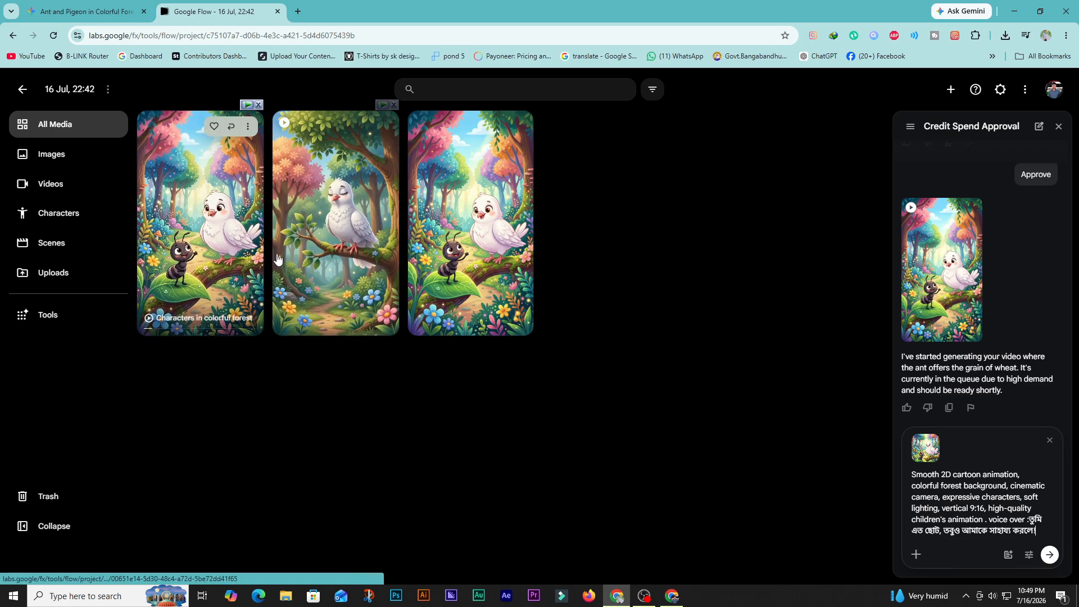
{"action": "left_click", "coordinate": [1049, 555]}
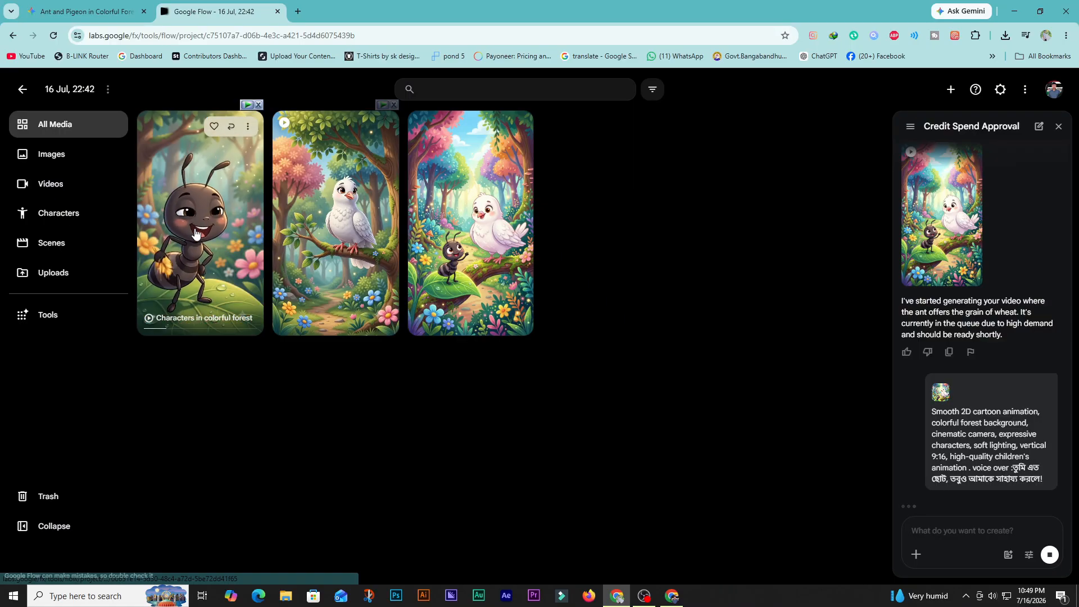
Open the generated "Characters in colorful forest" video, play it through, and return to the project
{"action": "left_click", "coordinate": [195, 227]}
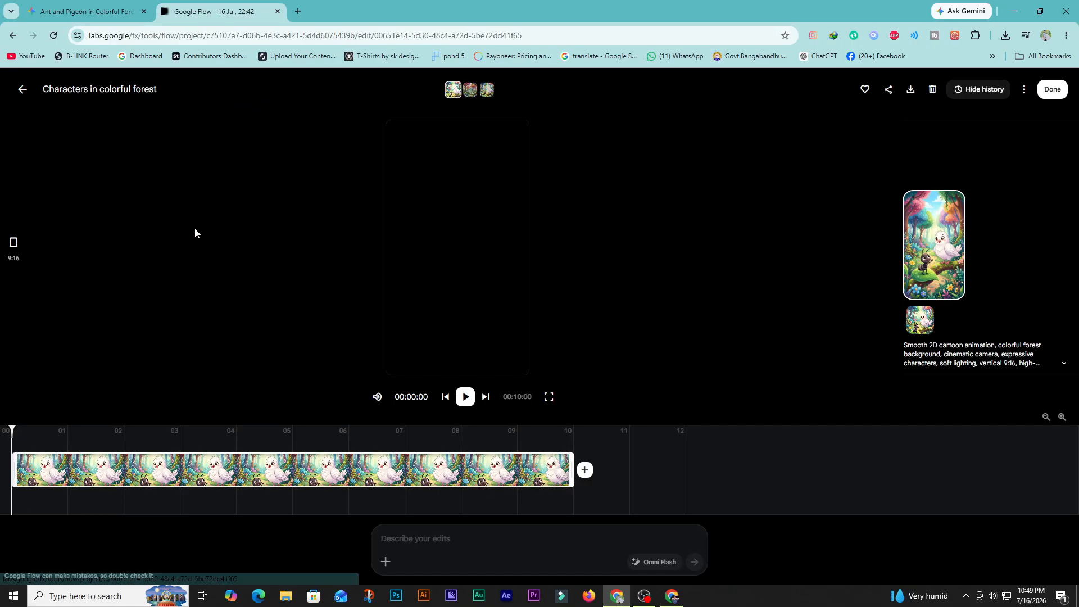
{"action": "left_click", "coordinate": [466, 397]}
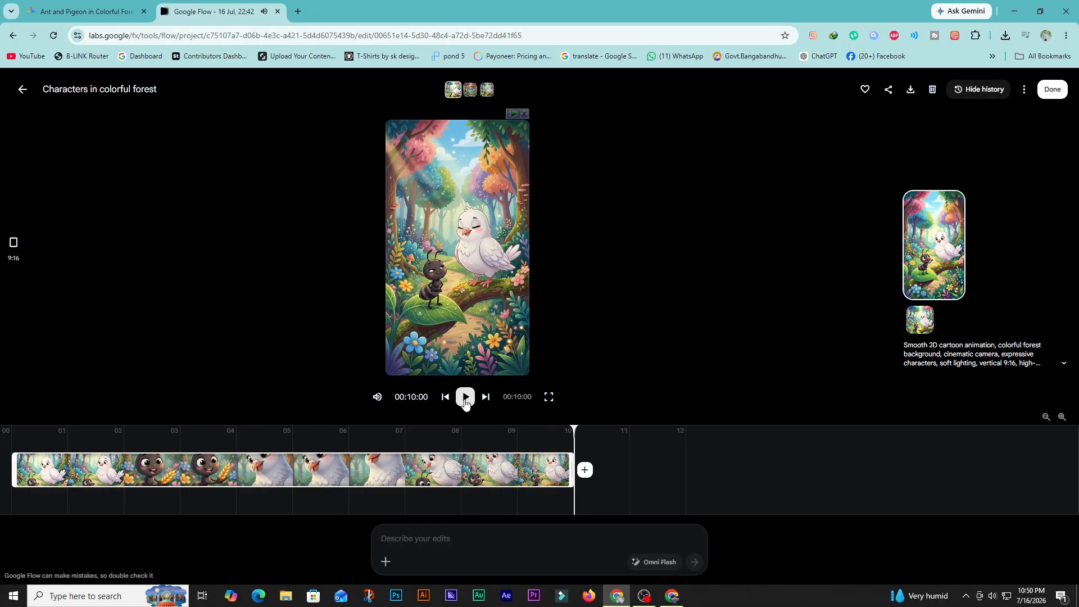
{"action": "left_click", "coordinate": [22, 91]}
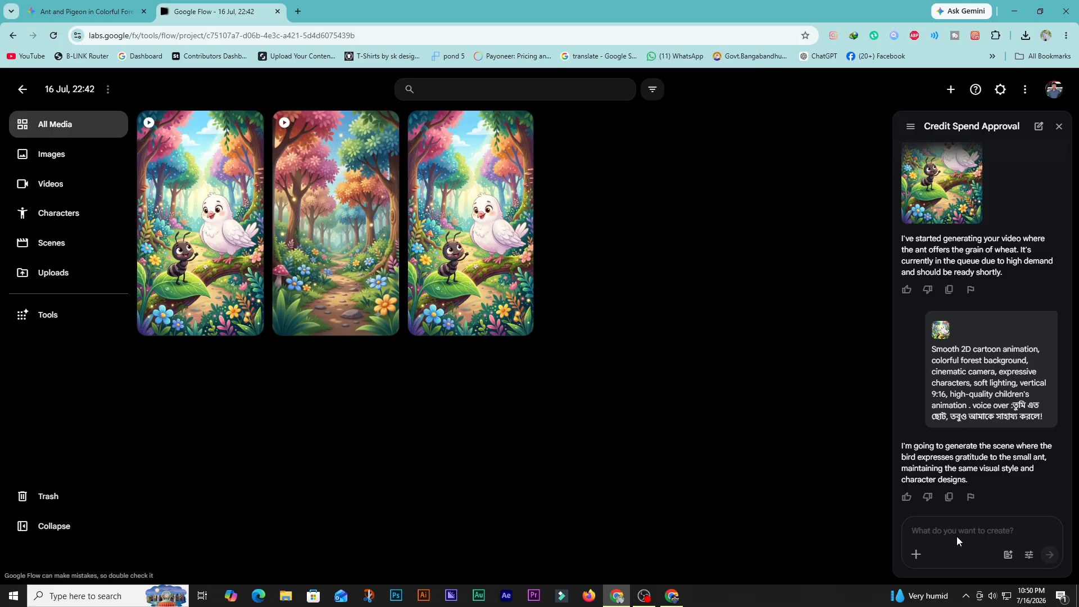
Download the "Characters in colorful forest" video at 720p original size
{"action": "mouse_move", "coordinate": [246, 126]}
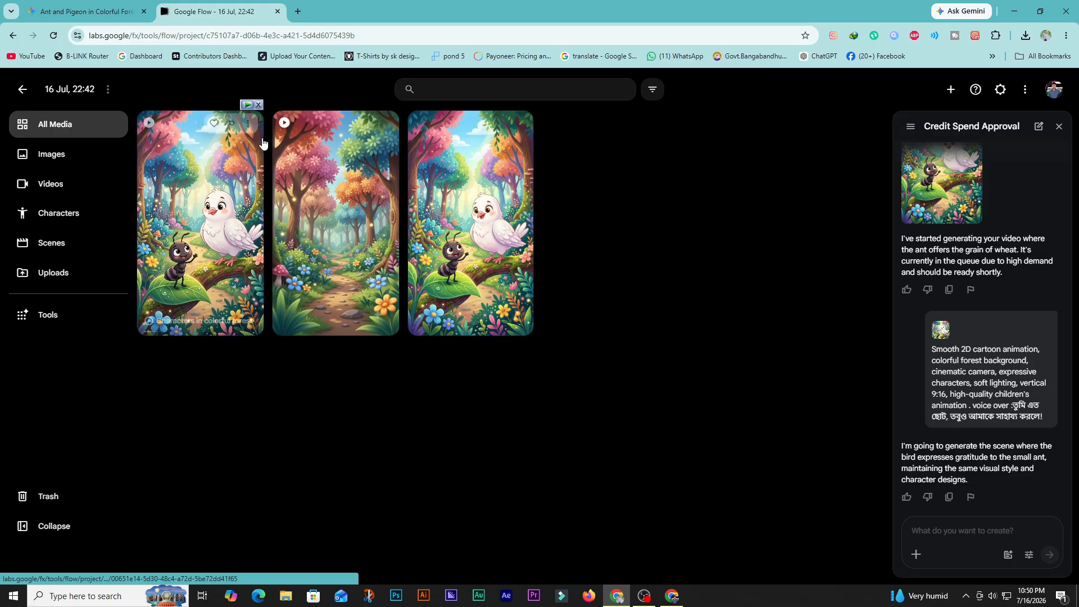
{"action": "left_click", "coordinate": [246, 126]}
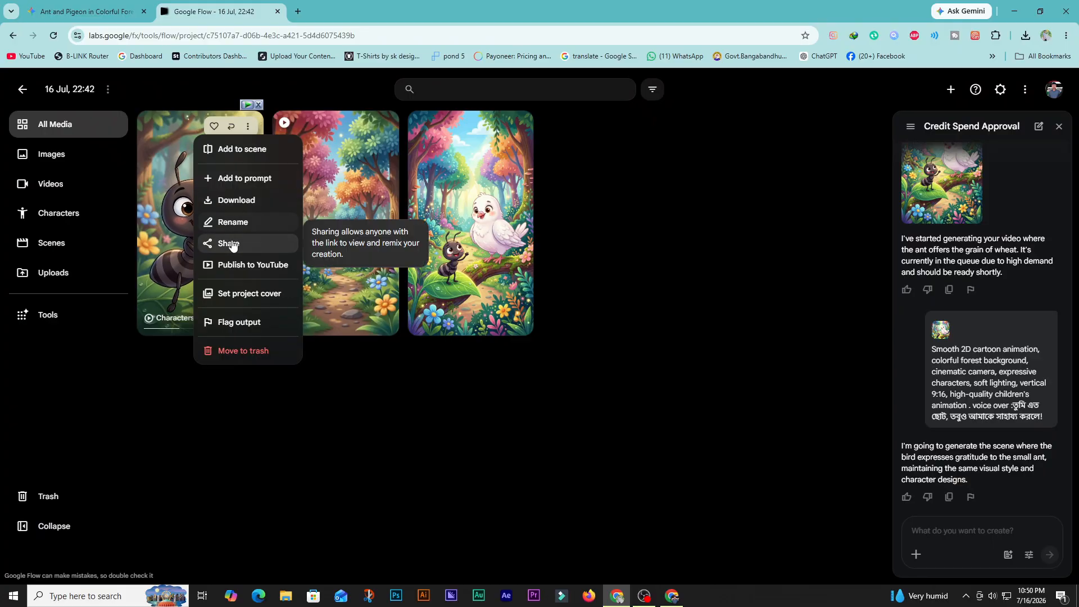
{"action": "mouse_move", "coordinate": [236, 200]}
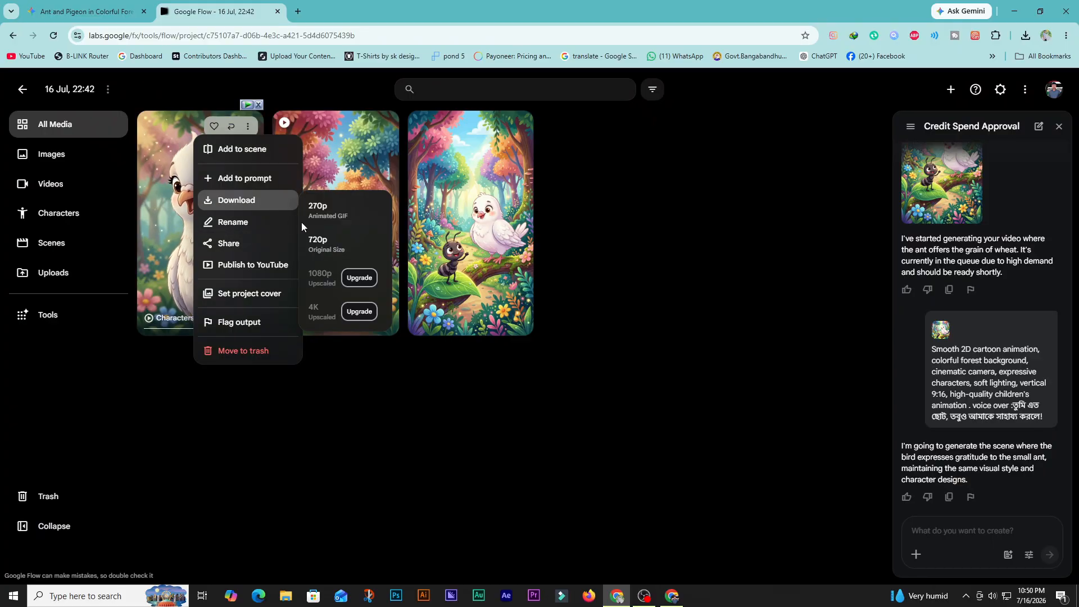
{"action": "left_click", "coordinate": [324, 243]}
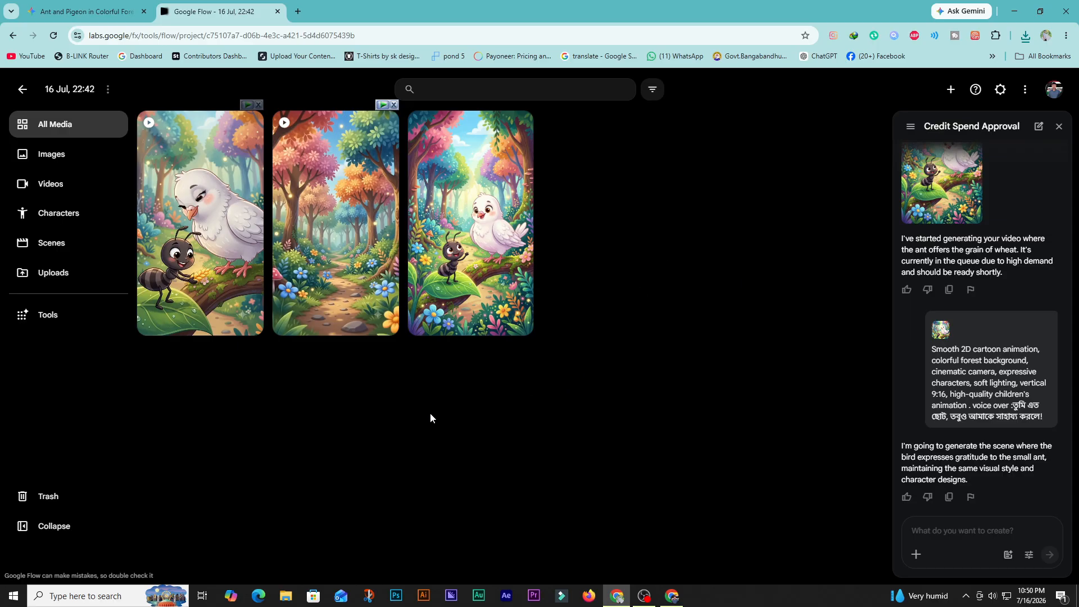
{"action": "mouse_move", "coordinate": [212, 284]}
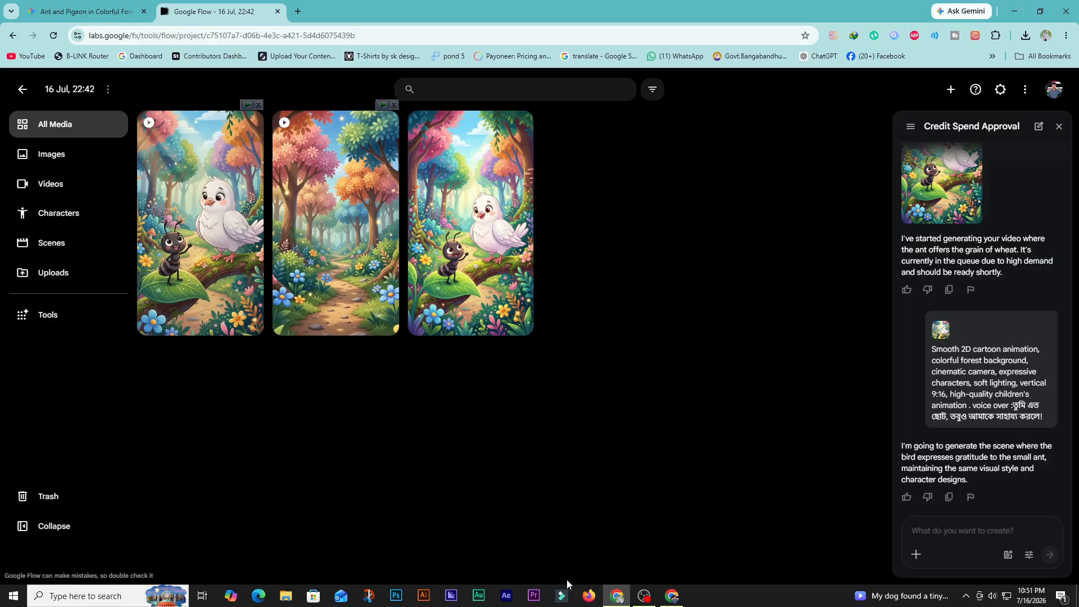
Launch Wondershare Filmora9 and minimize both browser windows to reach its start window
{"action": "left_click", "coordinate": [562, 597]}
{"action": "left_click", "coordinate": [532, 597]}
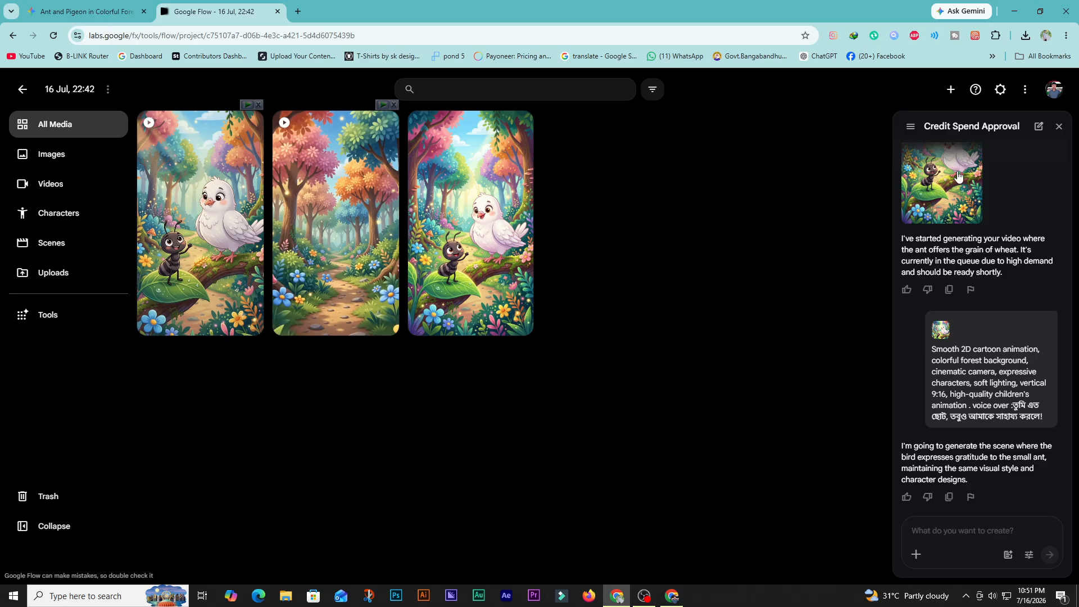
{"action": "left_click", "coordinate": [1014, 10]}
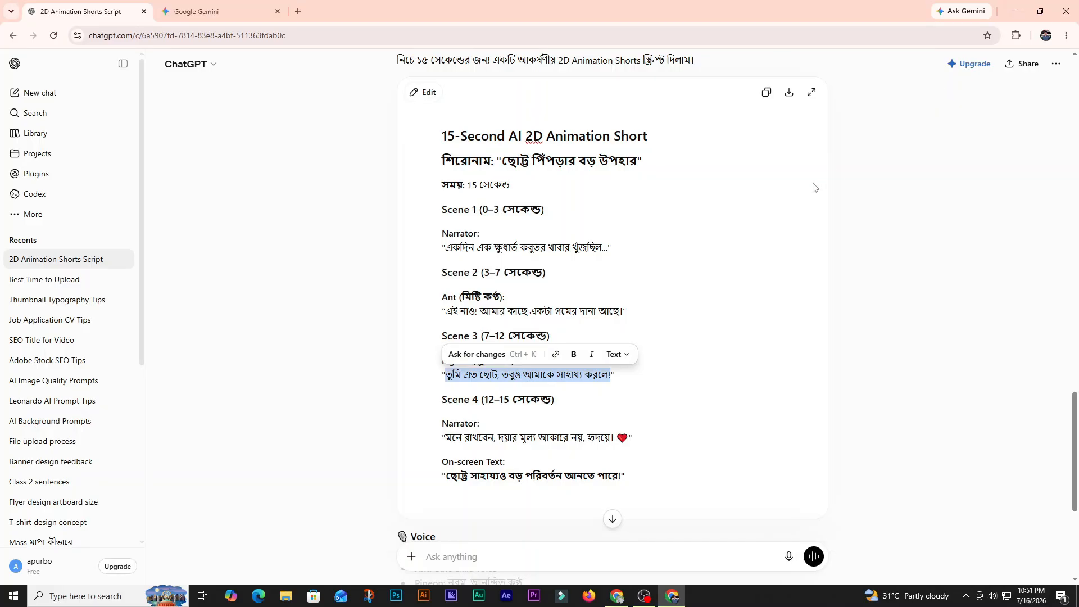
{"action": "left_click", "coordinate": [1015, 11]}
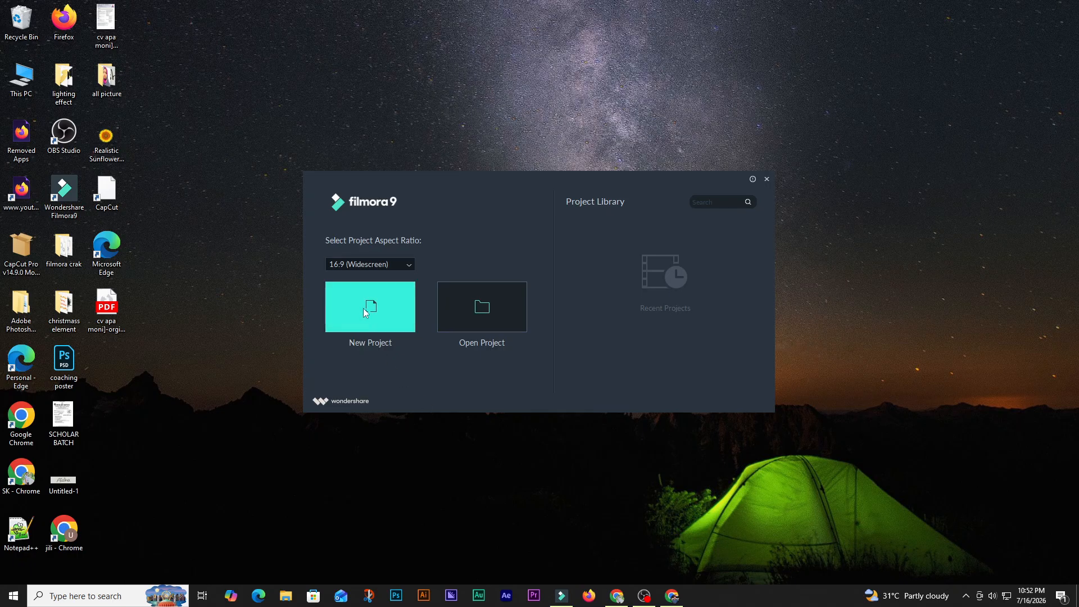
Create a new 16:9 widescreen project and import the downloaded hungry pigeon and colorful forest videos from Chrome's download history
{"action": "left_click", "coordinate": [364, 310]}
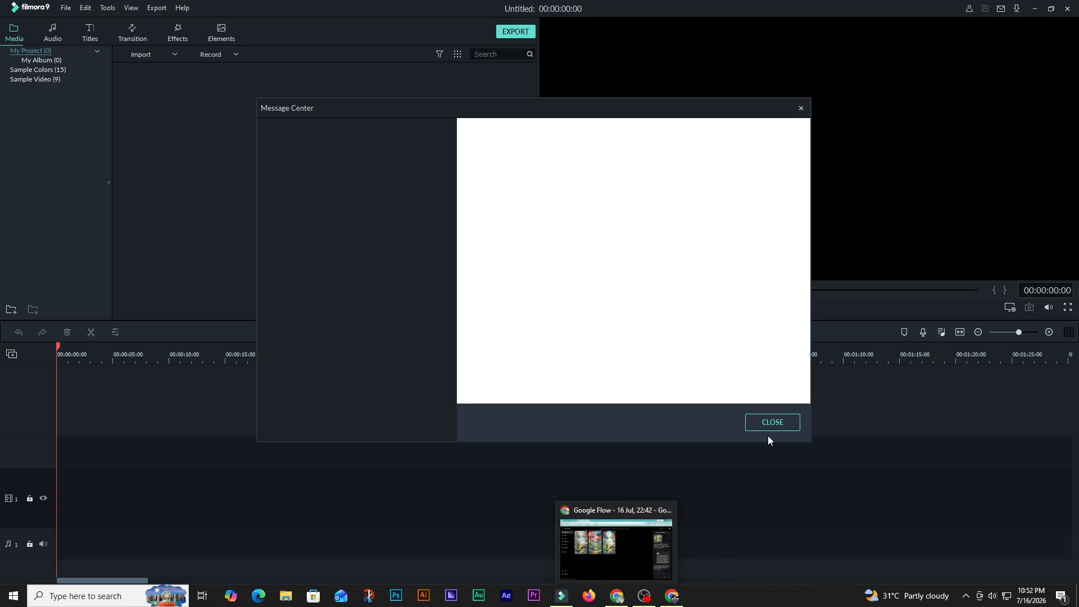
{"action": "left_click", "coordinate": [770, 425]}
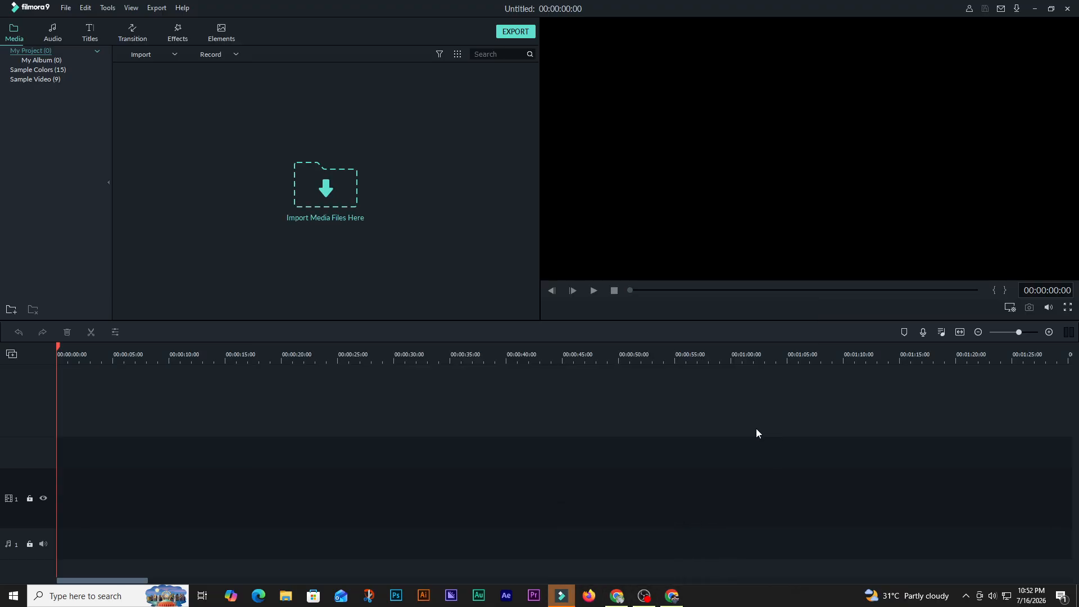
{"action": "left_click", "coordinate": [616, 596]}
{"action": "left_click", "coordinate": [1025, 36]}
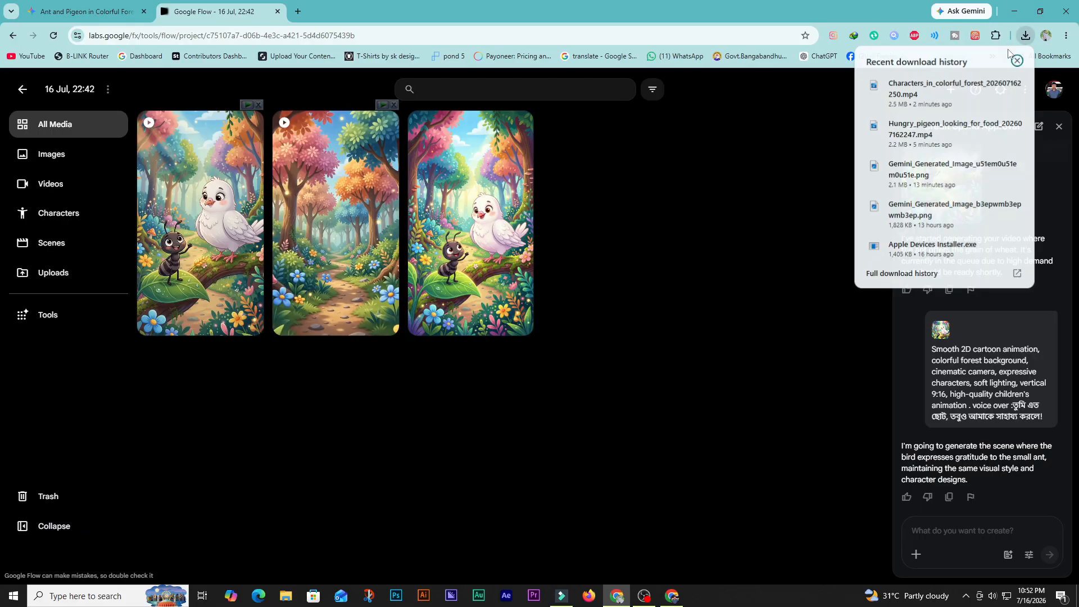
{"action": "left_click_drag", "start_coordinate": [920, 124], "coordinate": [321, 177]}
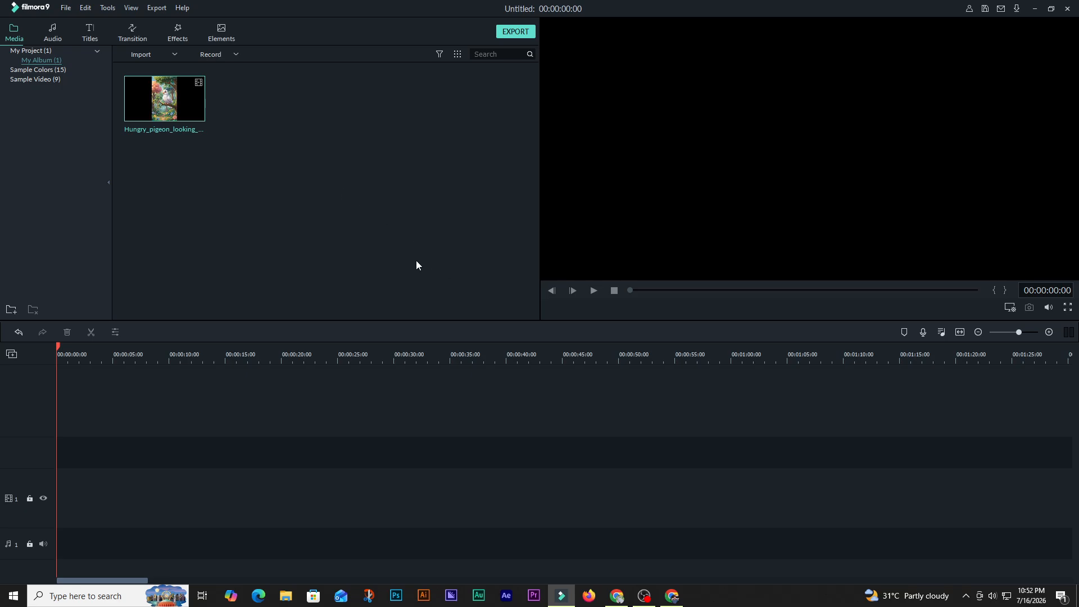
{"action": "left_click", "coordinate": [615, 601]}
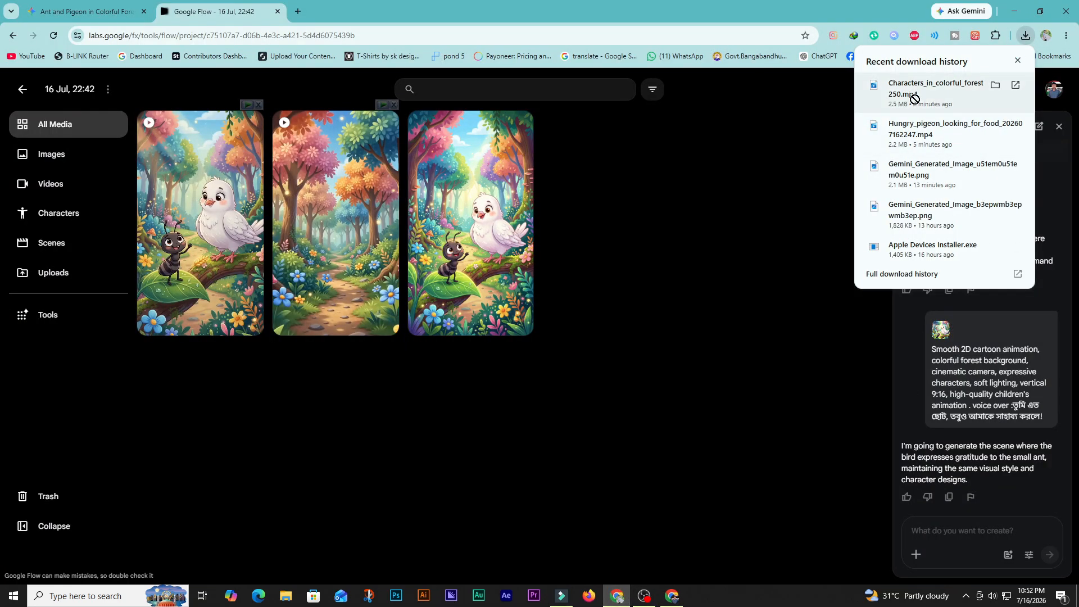
{"action": "left_click_drag", "start_coordinate": [914, 99], "coordinate": [293, 179]}
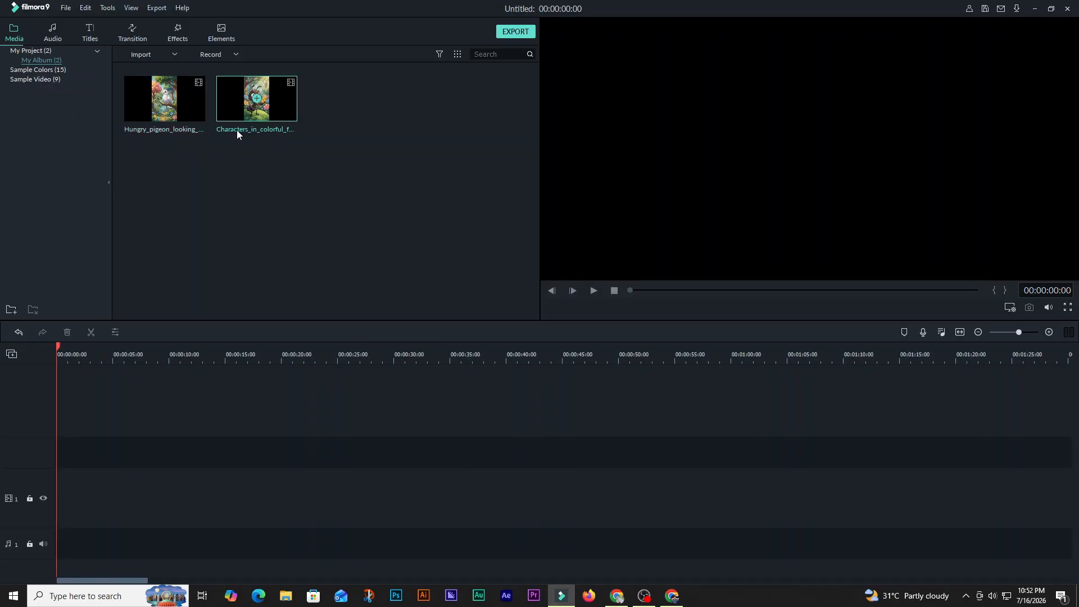
Add the colorful forest clip and then the hungry pigeon clip to the video track, keeping the current project settings
{"action": "left_click", "coordinate": [257, 98]}
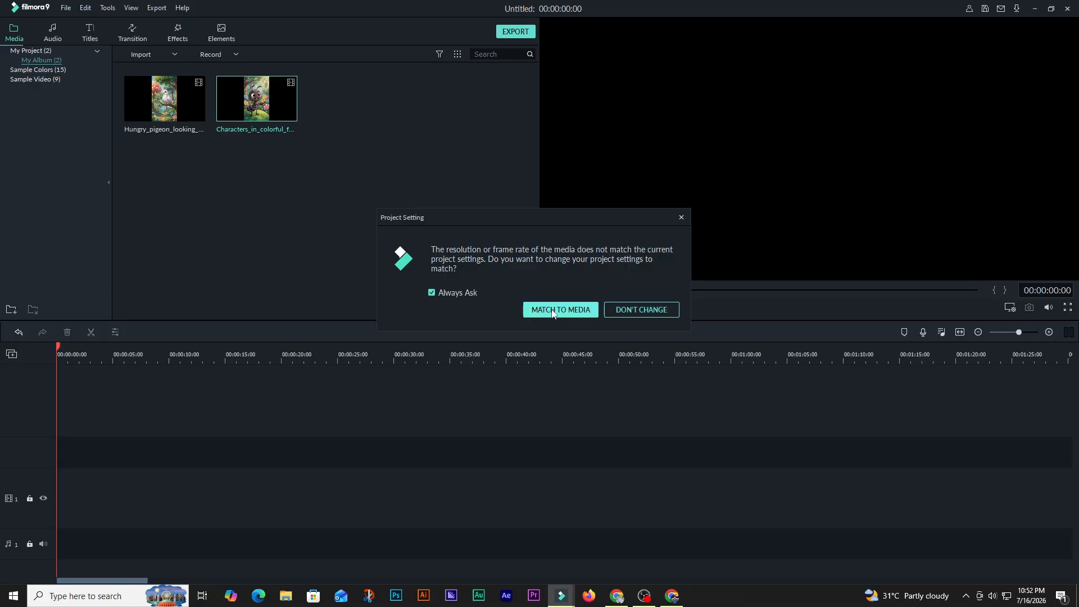
{"action": "left_click", "coordinate": [639, 309]}
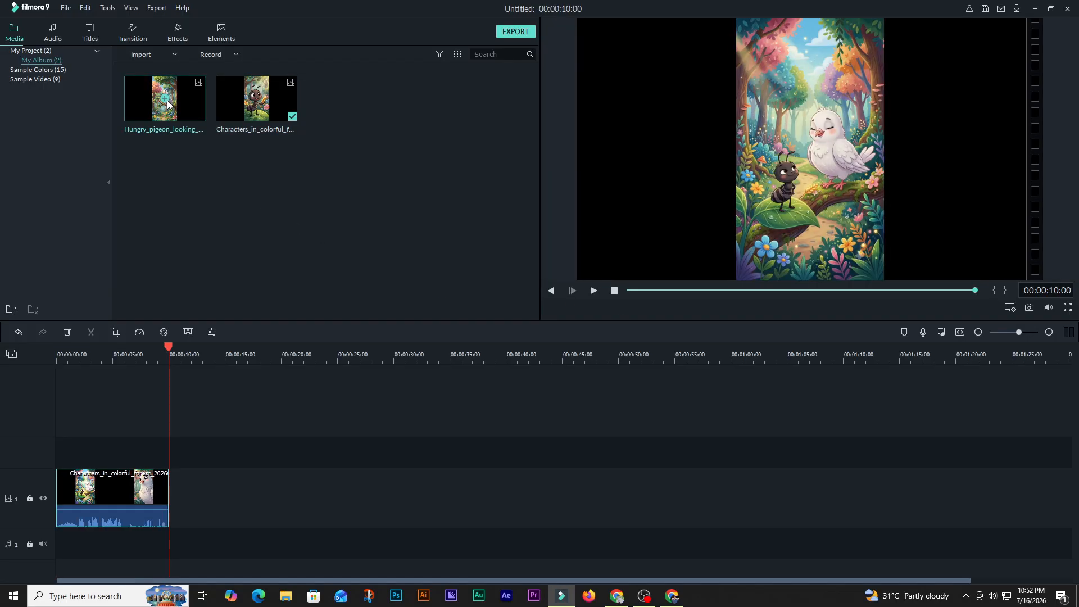
{"action": "left_click", "coordinate": [165, 100]}
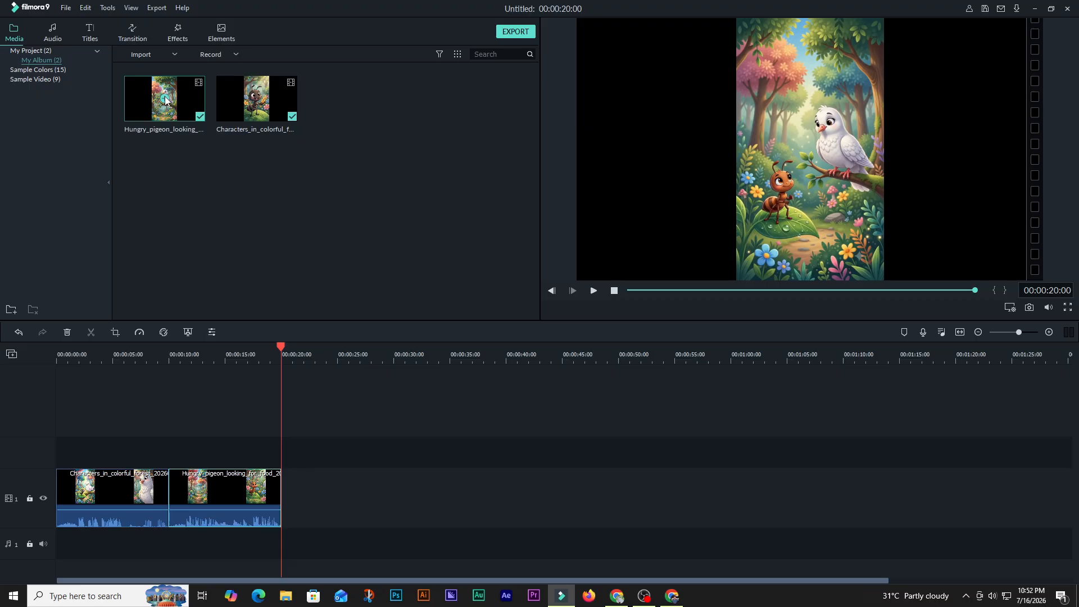
Preview the sequence and swap the two clips so the hungry pigeon clip starts the track and the colorful forest clip directly follows
{"action": "key", "text": "space"}
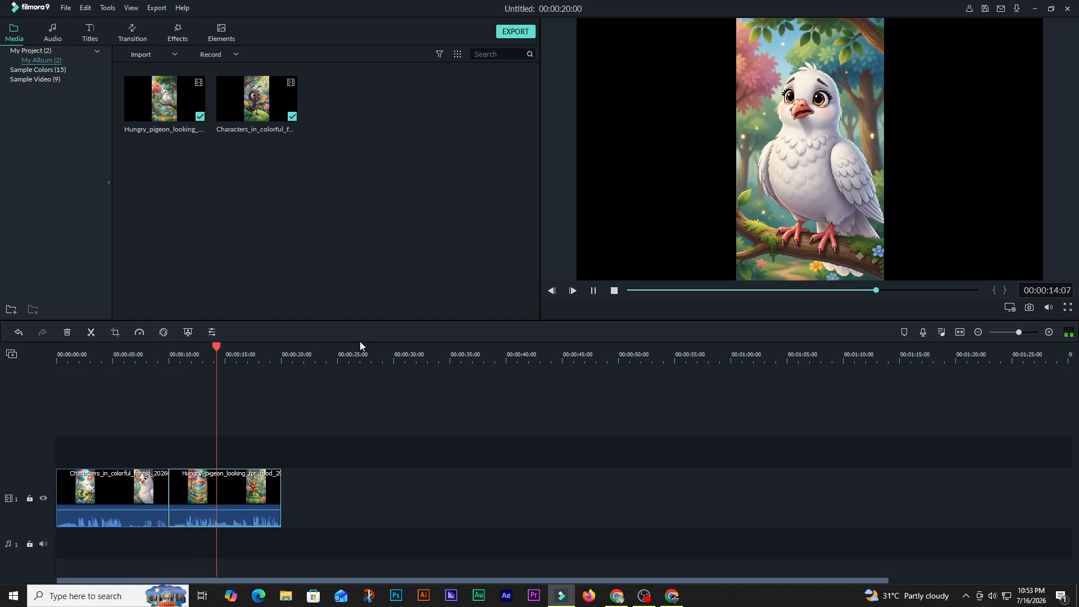
{"action": "key", "text": "space"}
{"action": "left_click_drag", "start_coordinate": [120, 490], "coordinate": [383, 502]}
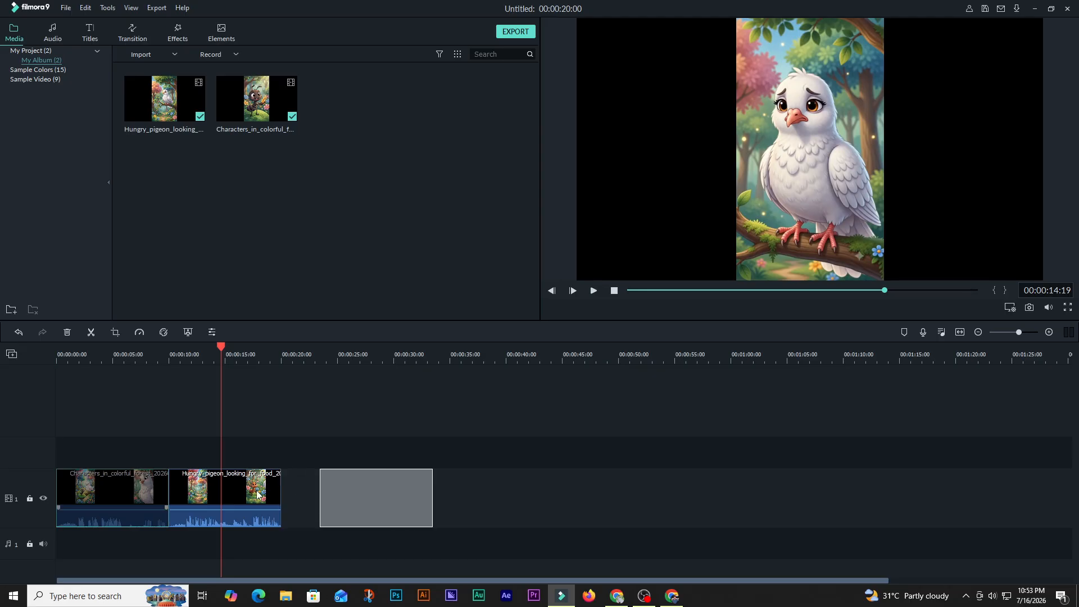
{"action": "left_click_drag", "start_coordinate": [232, 482], "coordinate": [119, 485]}
{"action": "left_click_drag", "start_coordinate": [359, 503], "coordinate": [207, 494]}
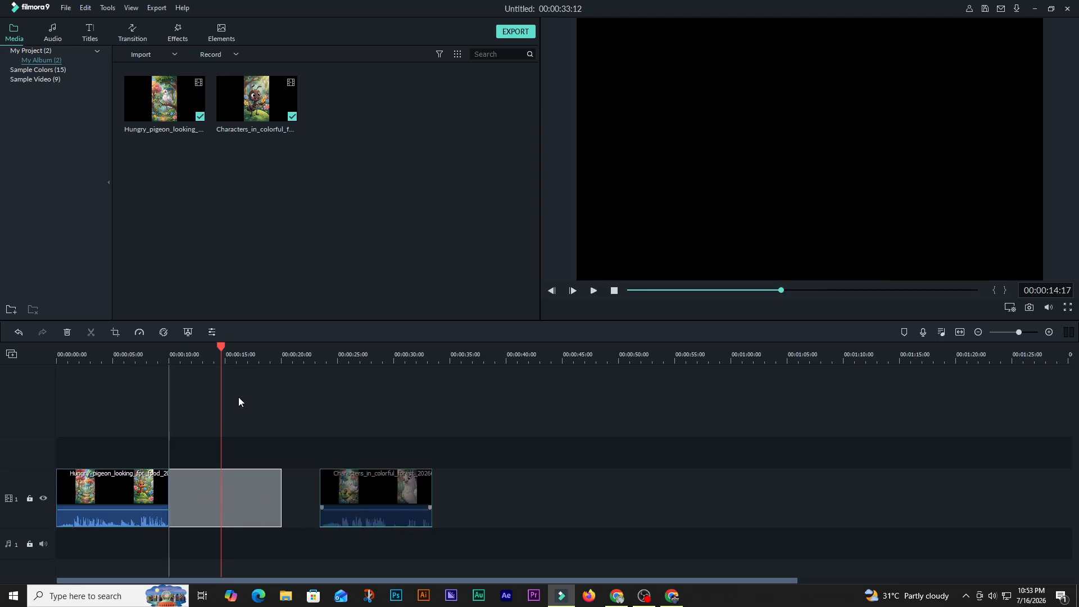
Play a short part of the reordered sequence starting from the 5-second mark
{"action": "left_click_drag", "start_coordinate": [222, 349], "coordinate": [112, 349]}
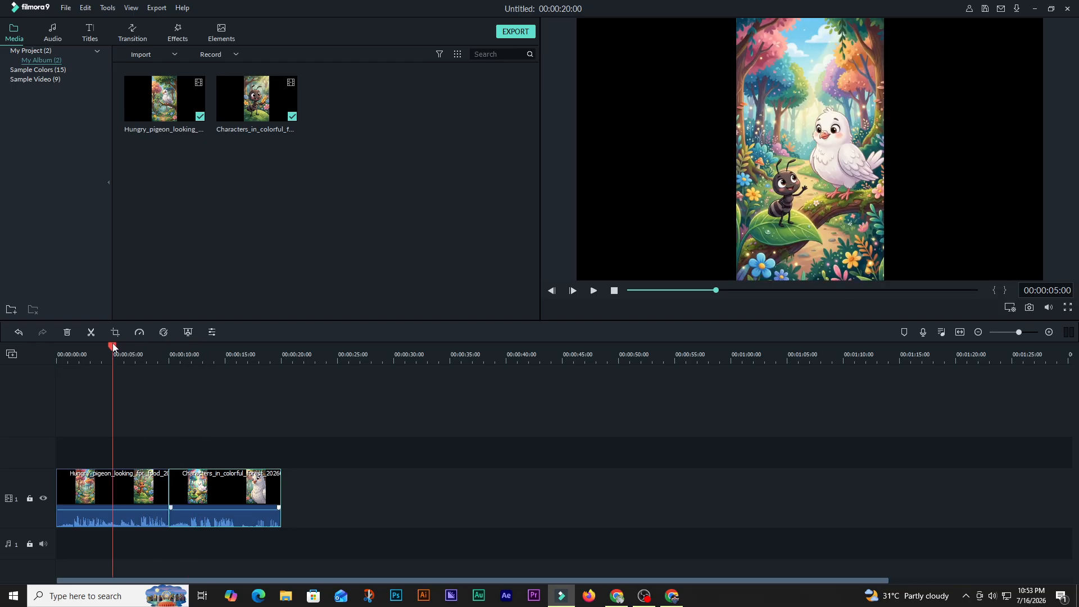
{"action": "key", "text": "space"}
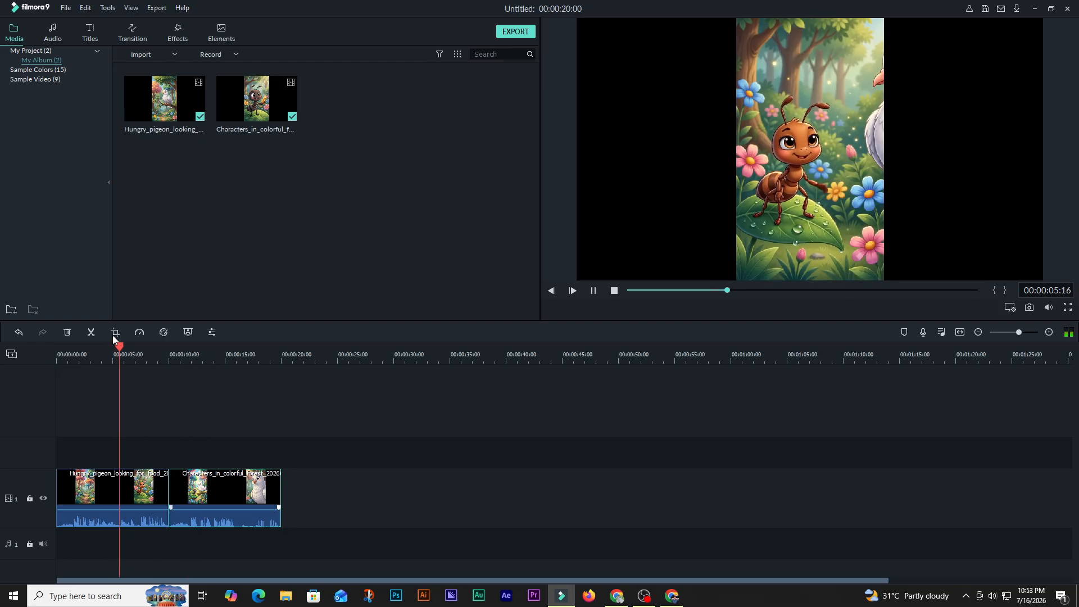
{"action": "key", "text": "space"}
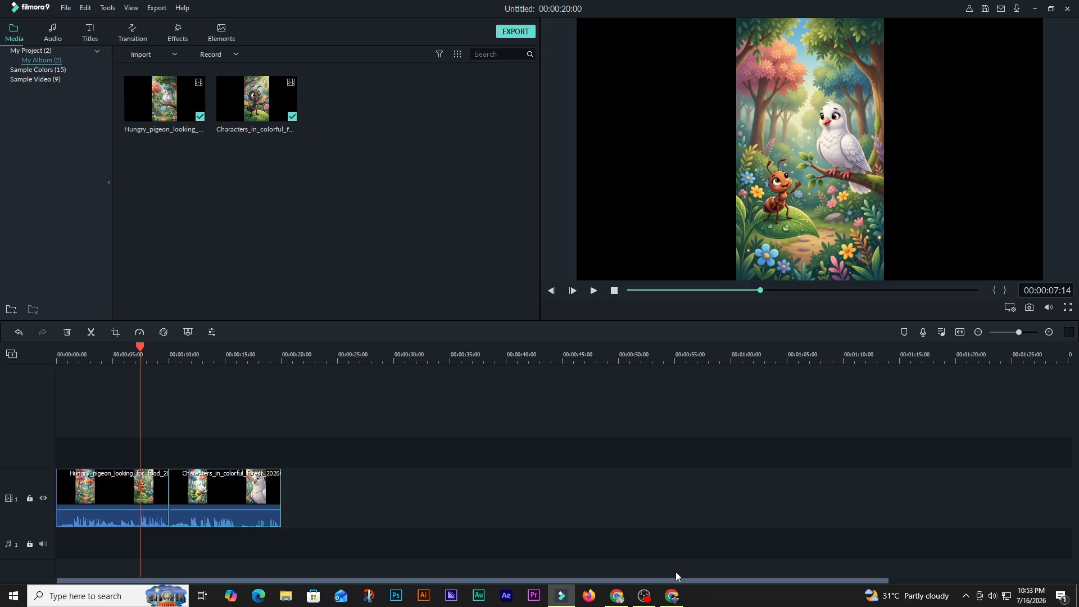
Switch to Chrome, search for "pixabay" in a new tab, and look over the asset categories on the Pixabay home page
{"action": "left_click", "coordinate": [617, 596]}
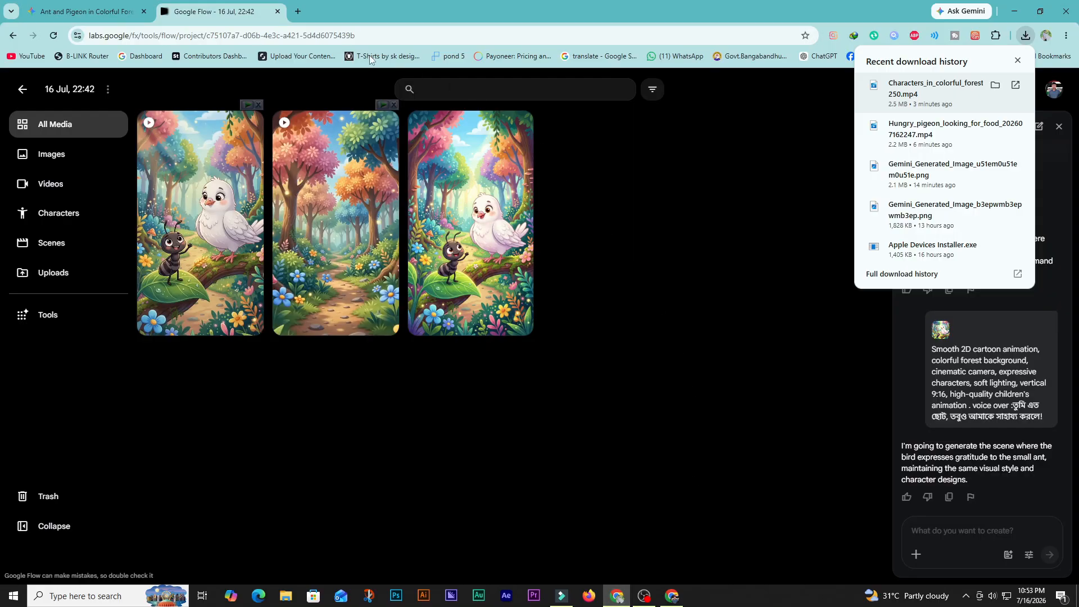
{"action": "left_click", "coordinate": [298, 11]}
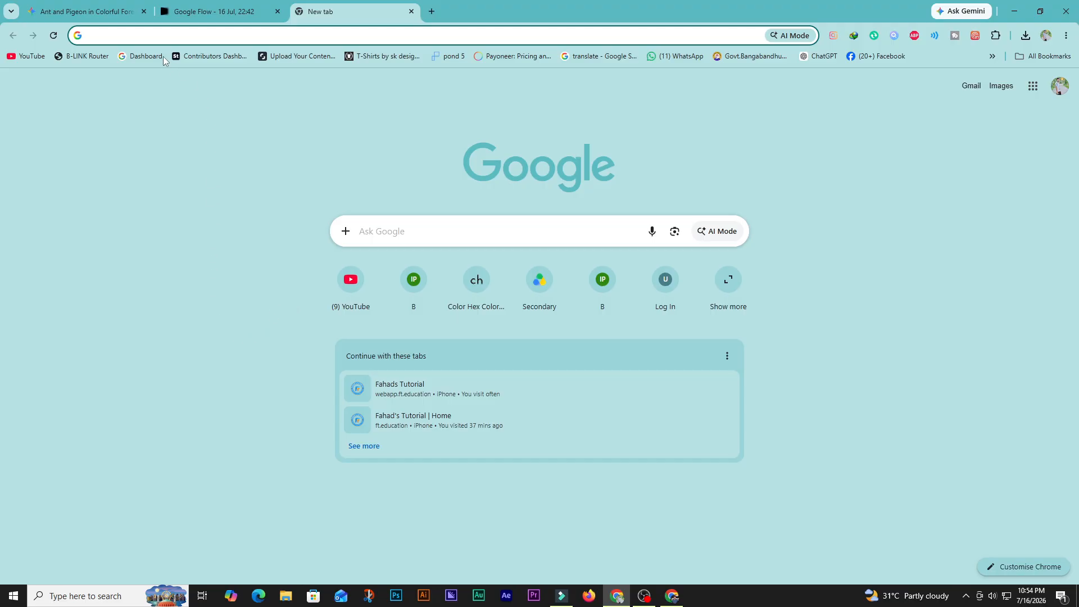
{"action": "left_click", "coordinate": [147, 36]}
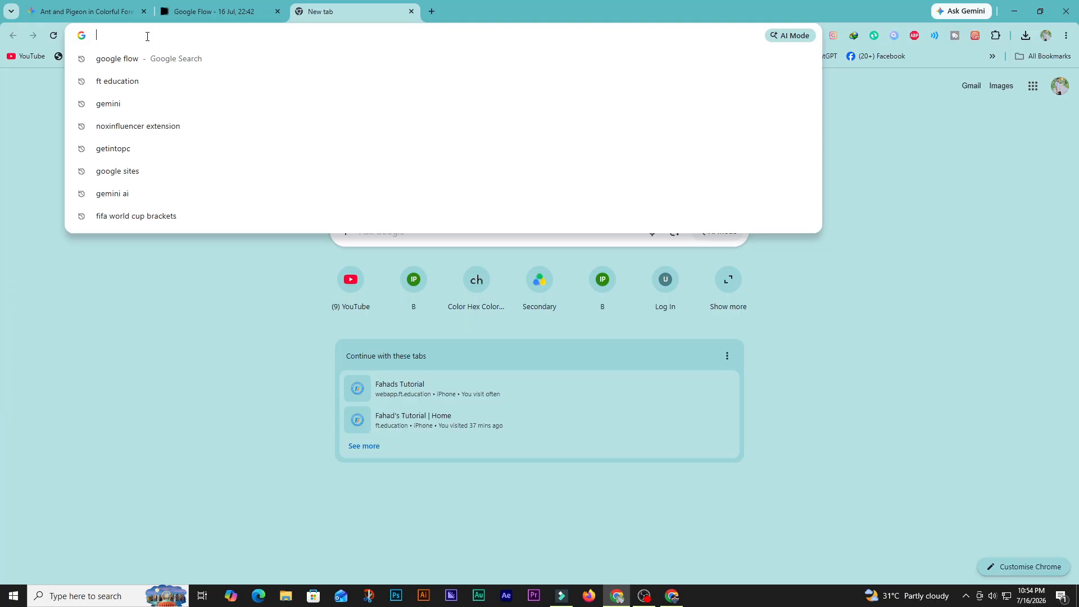
{"action": "type", "text": "pixa"}
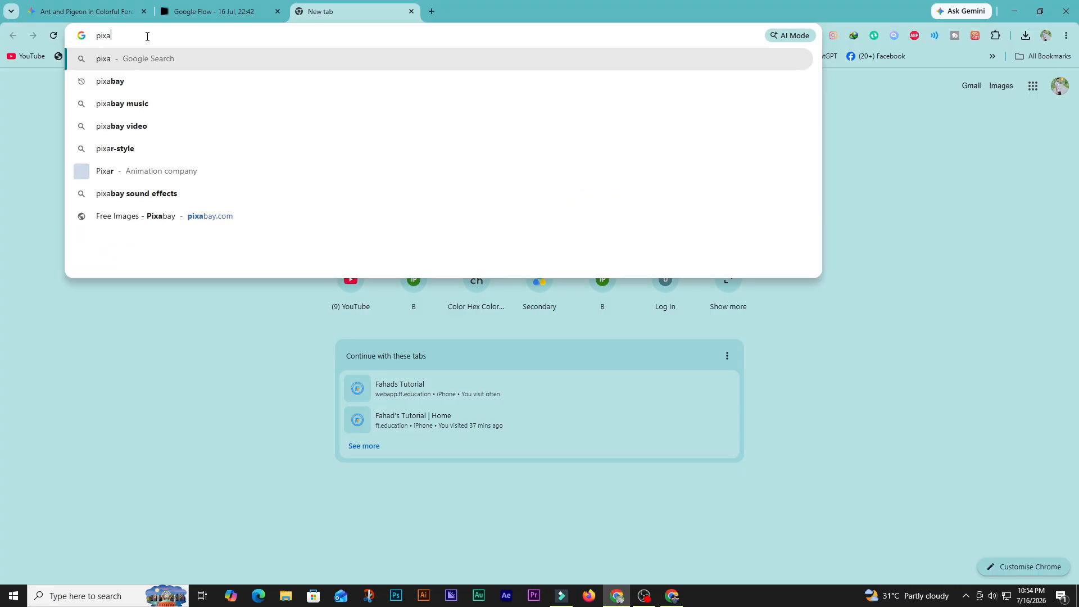
{"action": "type", "text": "bay"}
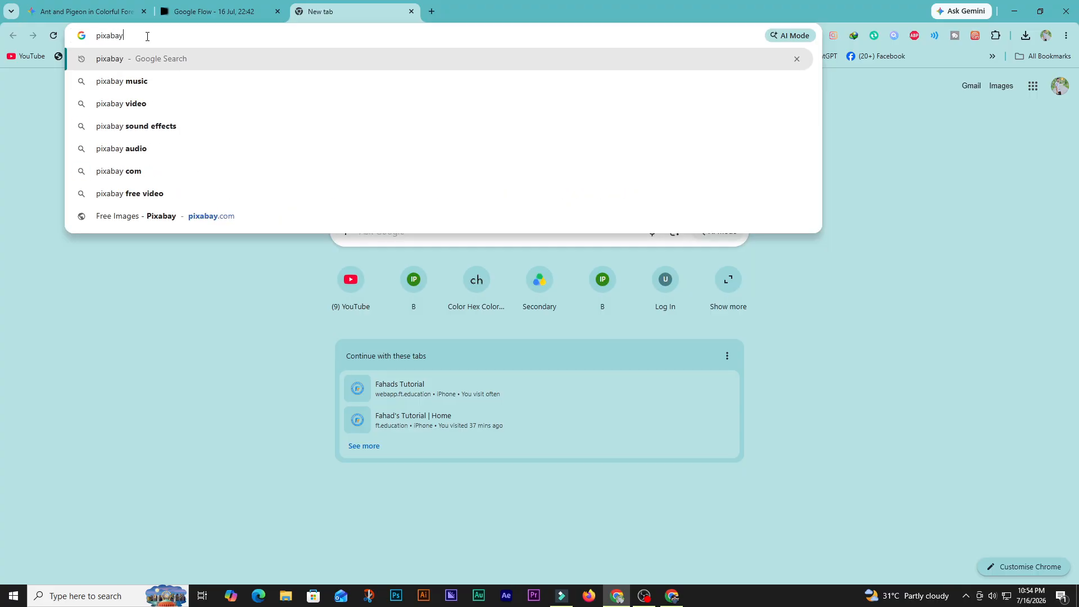
{"action": "left_click", "coordinate": [124, 61]}
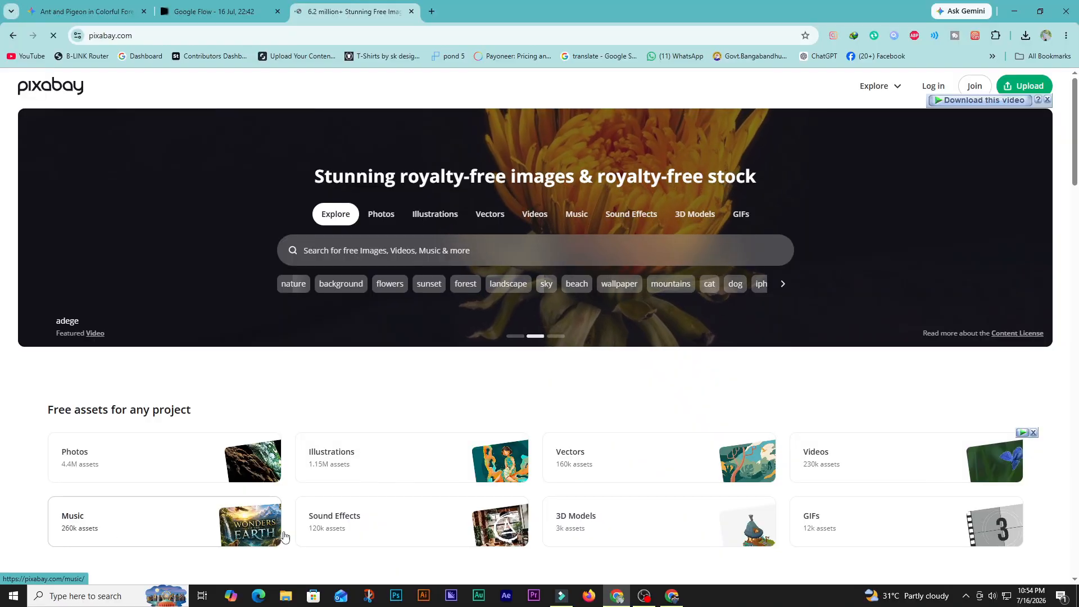
{"action": "scroll", "coordinate": [356, 465], "scroll_direction": "down", "scroll_amount": 2}
{"action": "scroll", "coordinate": [356, 465], "scroll_direction": "up", "scroll_amount": 2}
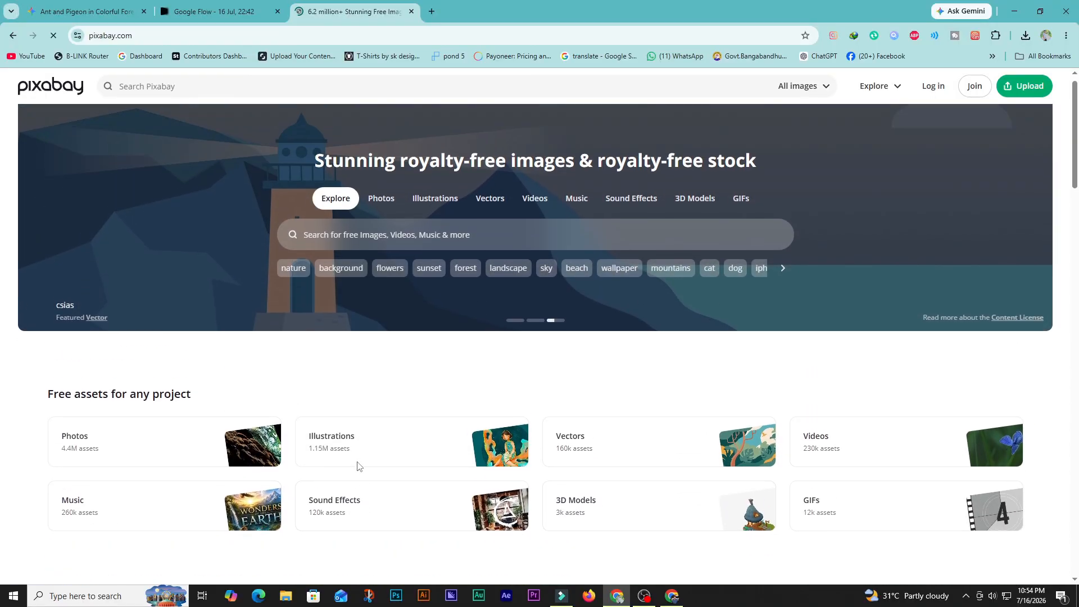
Search for "mixkit" in another new tab and open the Mixkit website to view its free asset categories
{"action": "left_click", "coordinate": [431, 11]}
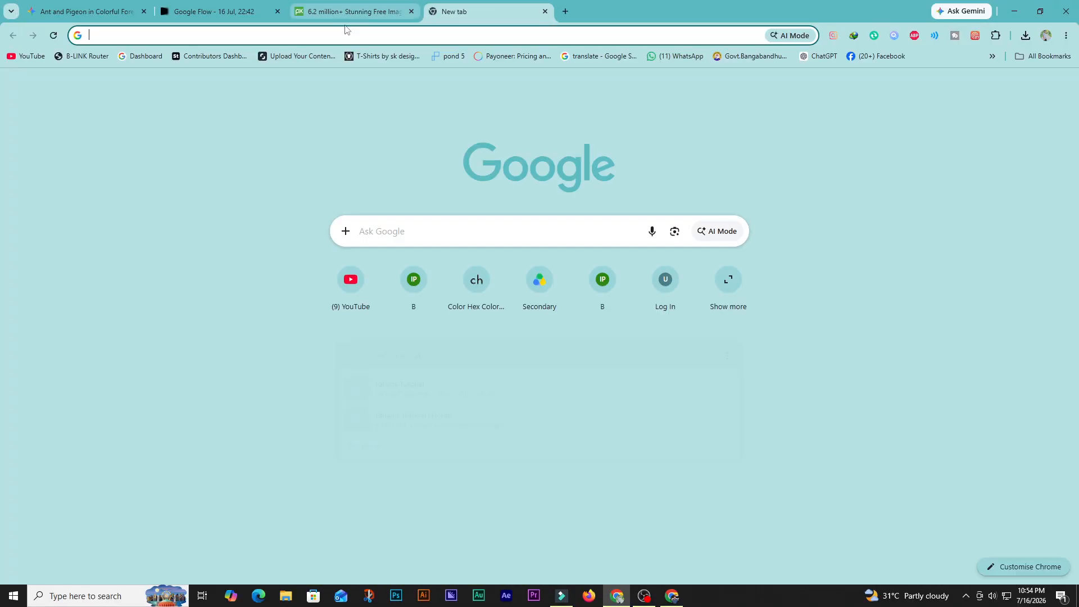
{"action": "left_click", "coordinate": [319, 30]}
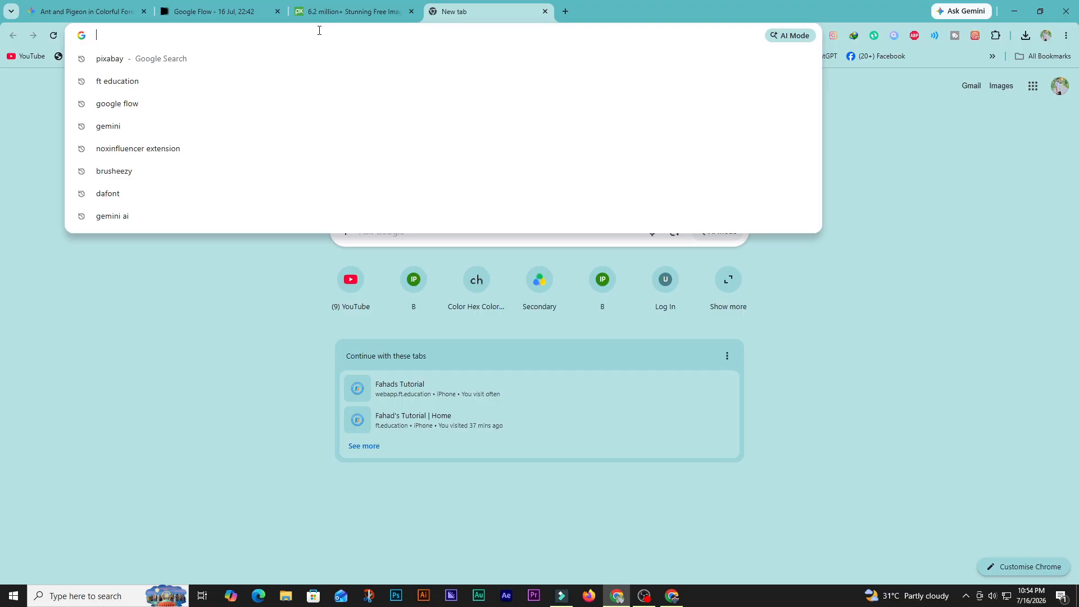
{"action": "type", "text": "mixk"}
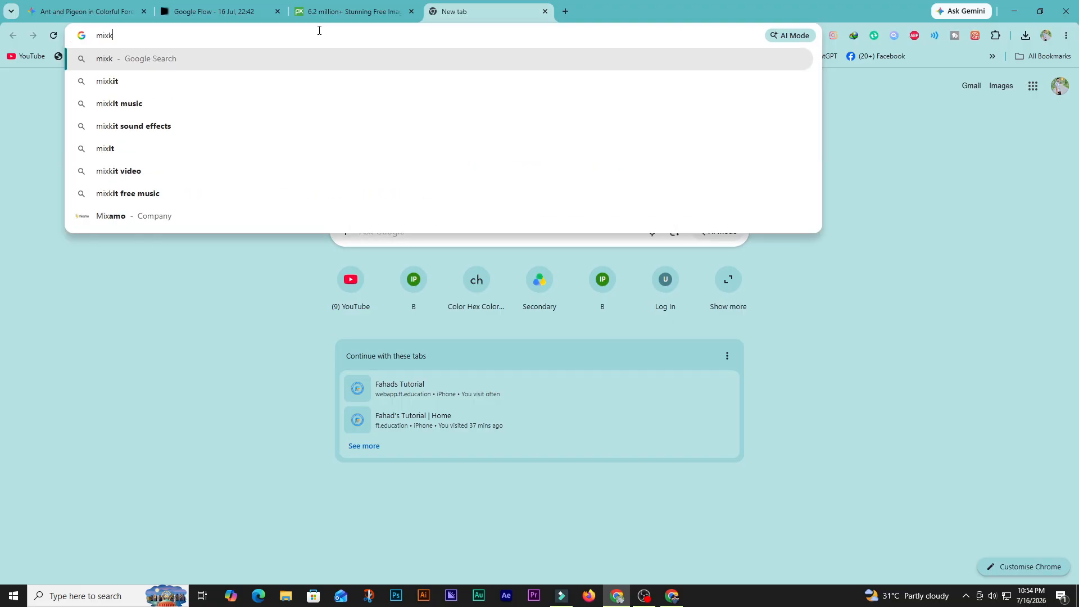
{"action": "type", "text": "it"}
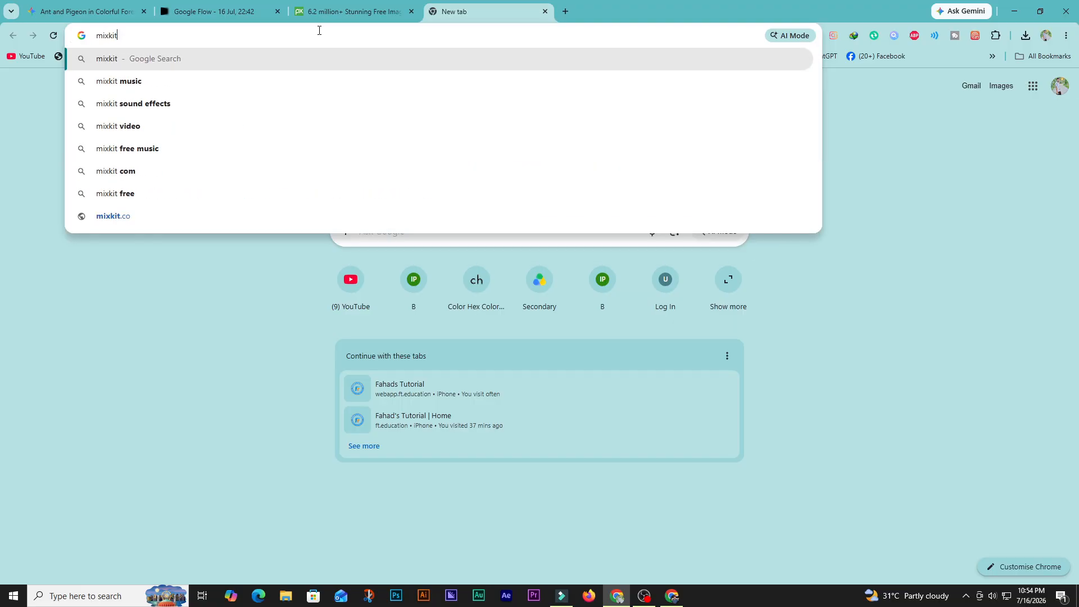
{"action": "key", "text": "Return"}
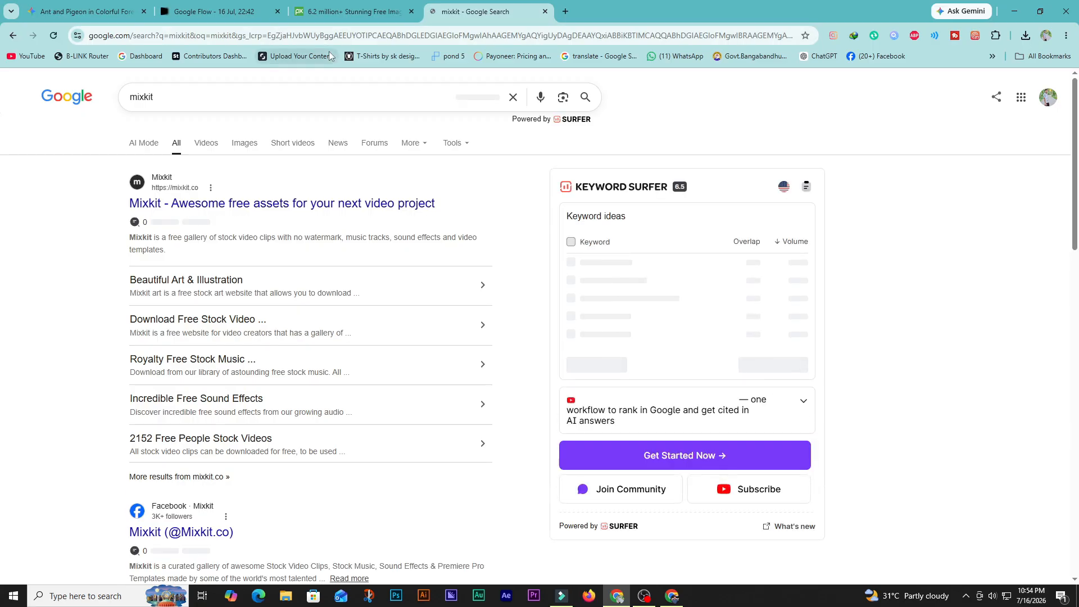
{"action": "left_click", "coordinate": [304, 207]}
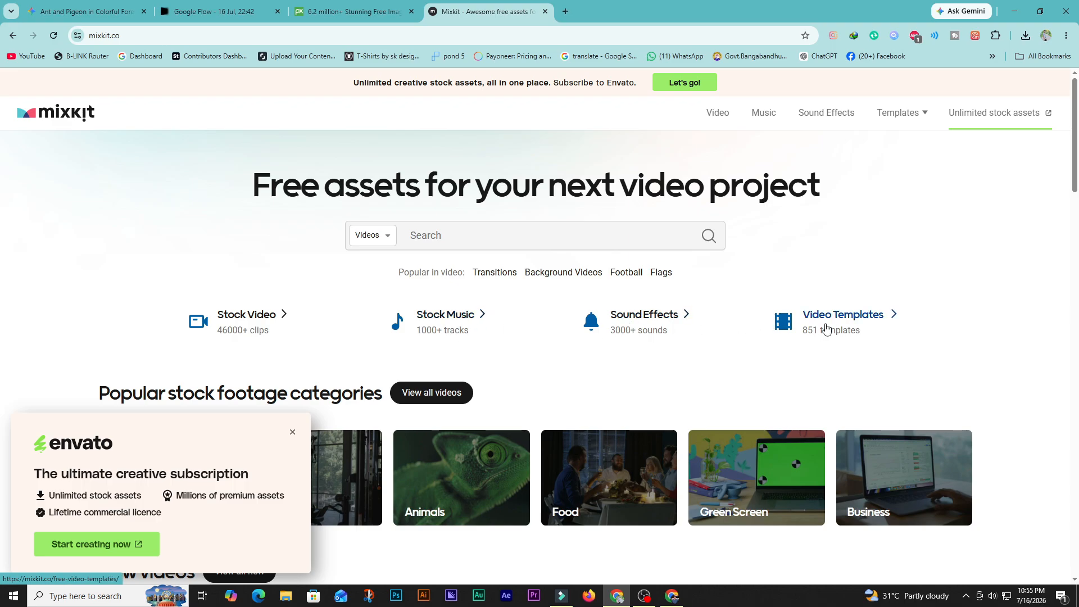
Open the bookmarked Artgrid royalty-free stock footage site and browse through its footage gallery
{"action": "left_click", "coordinate": [991, 58]}
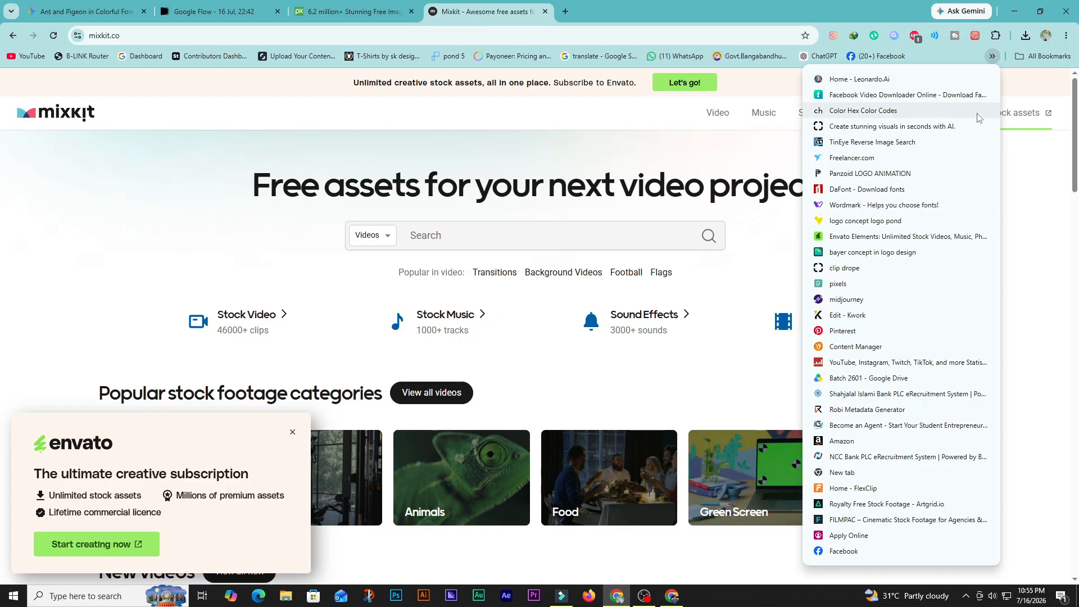
{"action": "left_click", "coordinate": [858, 505]}
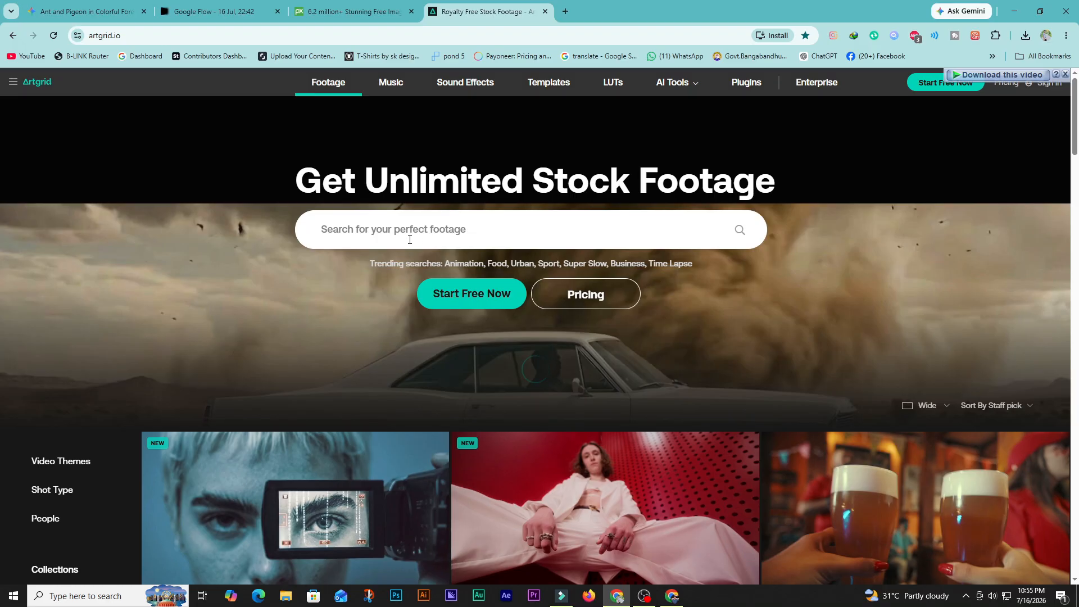
{"action": "scroll", "coordinate": [575, 234], "scroll_direction": "down", "scroll_amount": 5}
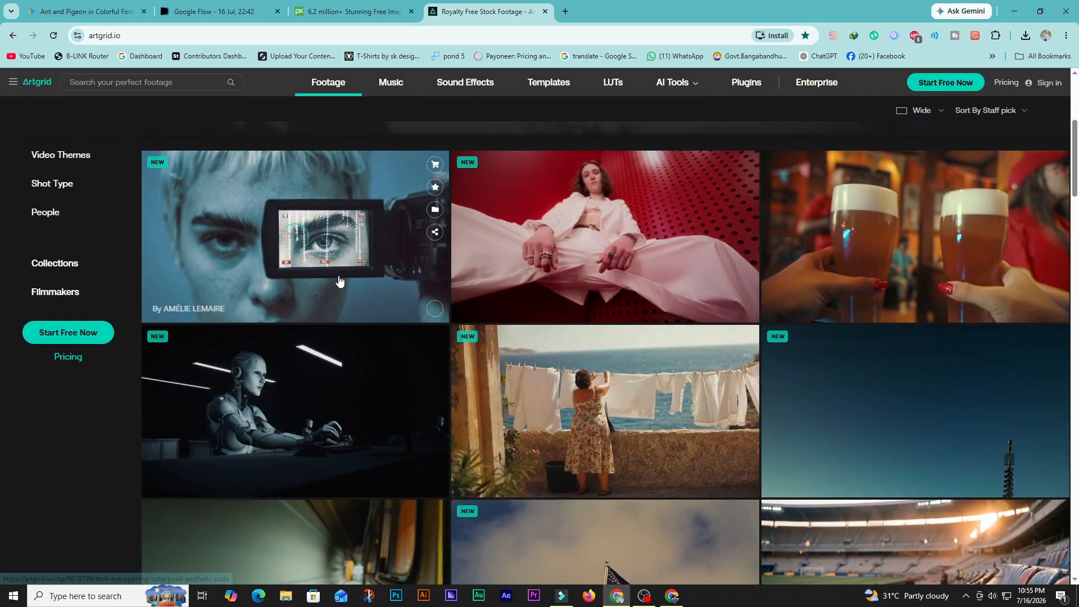
{"action": "scroll", "coordinate": [317, 327], "scroll_direction": "down", "scroll_amount": 2}
{"action": "scroll", "coordinate": [317, 327], "scroll_direction": "down", "scroll_amount": 5}
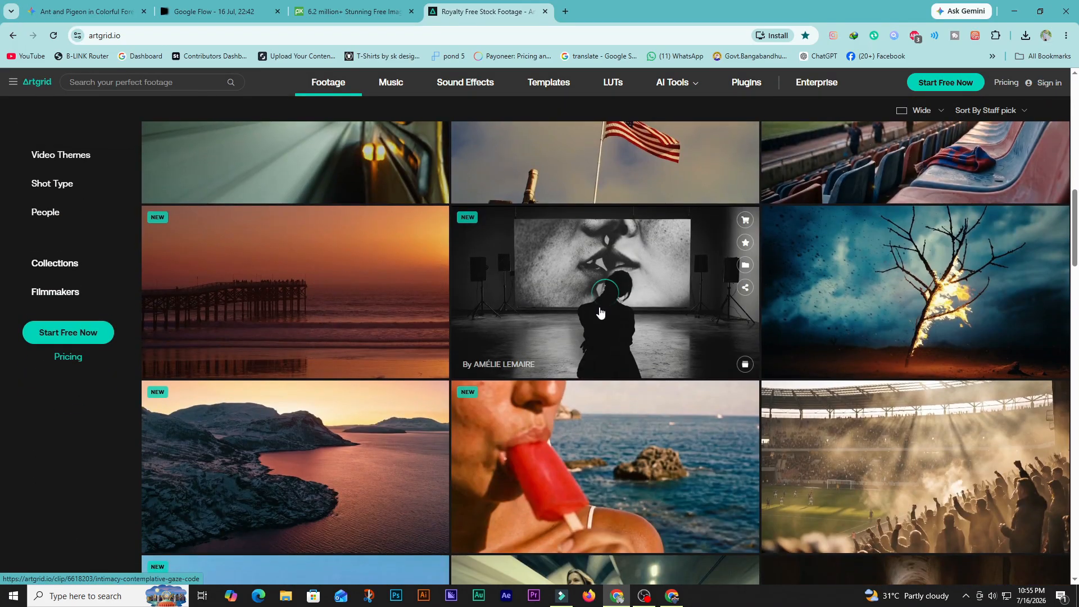
{"action": "scroll", "coordinate": [434, 355], "scroll_direction": "down", "scroll_amount": 1}
{"action": "scroll", "coordinate": [434, 355], "scroll_direction": "down", "scroll_amount": 5}
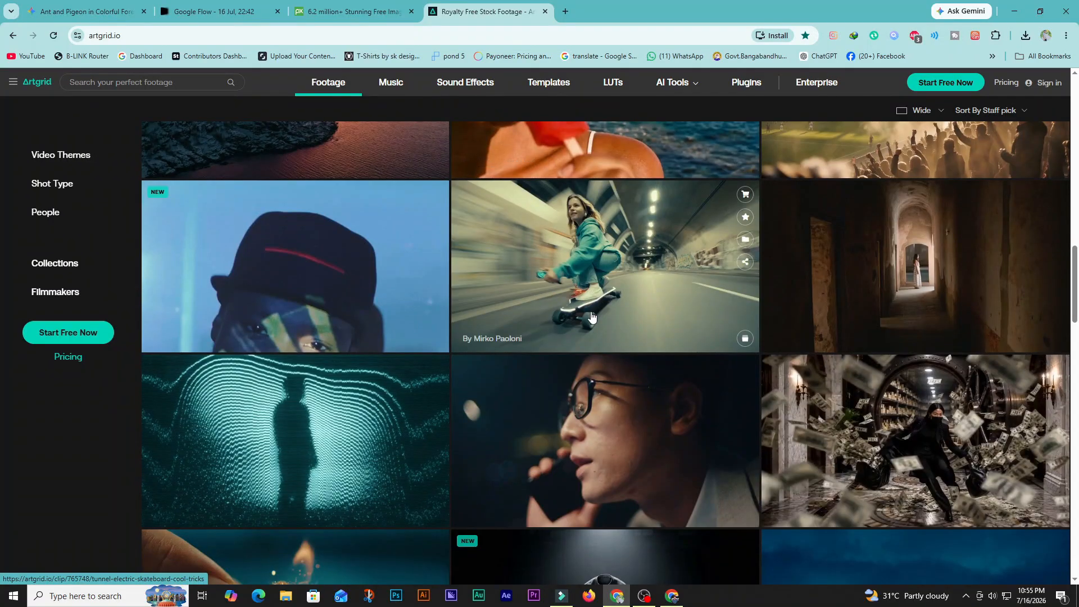
{"action": "scroll", "coordinate": [255, 342], "scroll_direction": "up", "scroll_amount": 2}
{"action": "scroll", "coordinate": [255, 342], "scroll_direction": "up", "scroll_amount": 6}
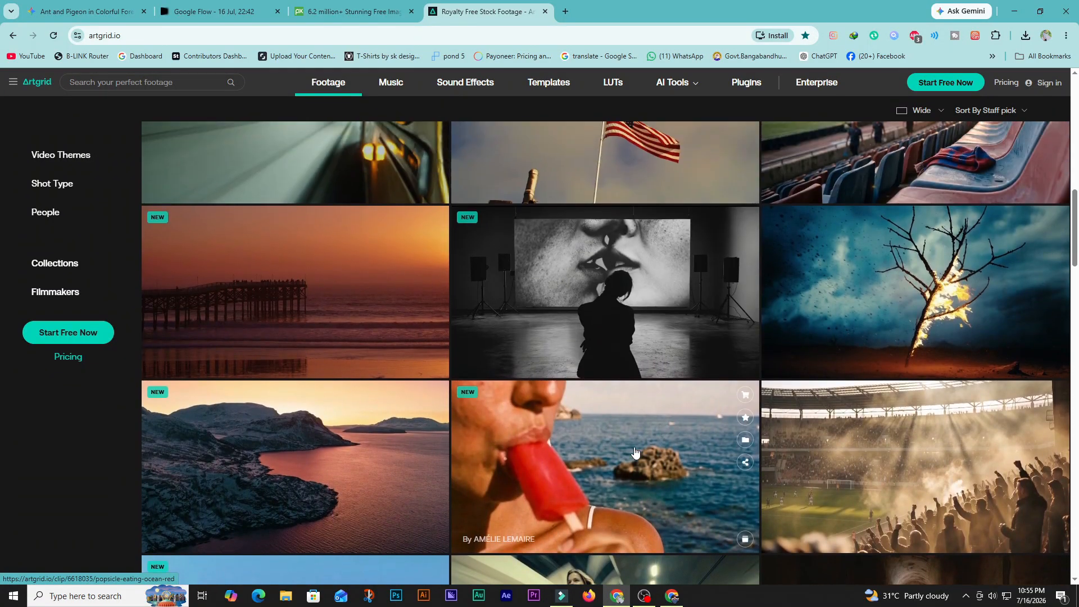
{"action": "scroll", "coordinate": [634, 452], "scroll_direction": "up", "scroll_amount": 8}
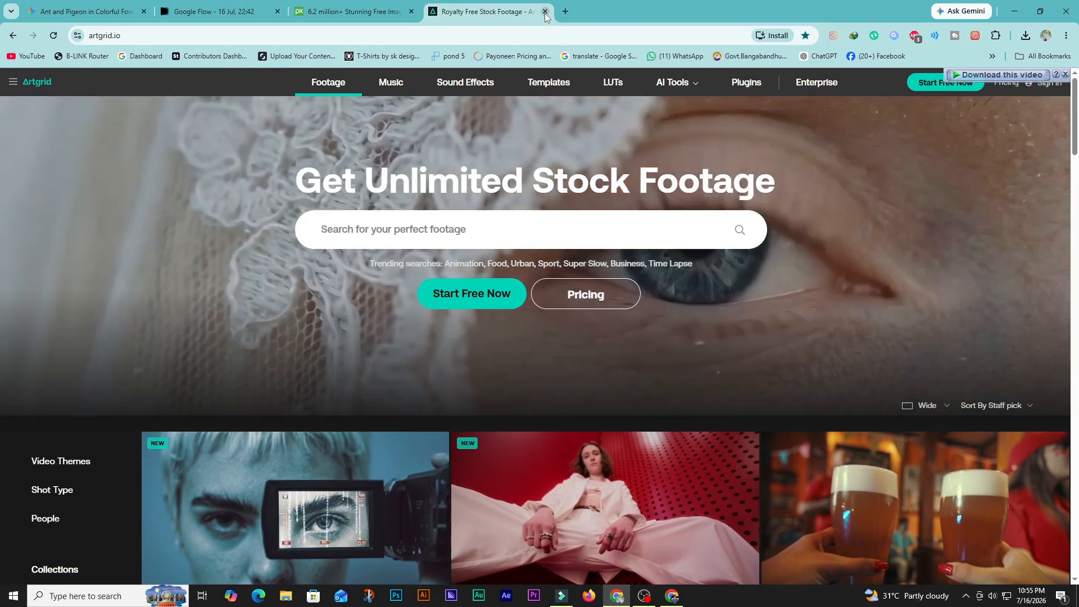
Close the Artgrid page and open the music category from the Pixabay home page
{"action": "left_click", "coordinate": [545, 11]}
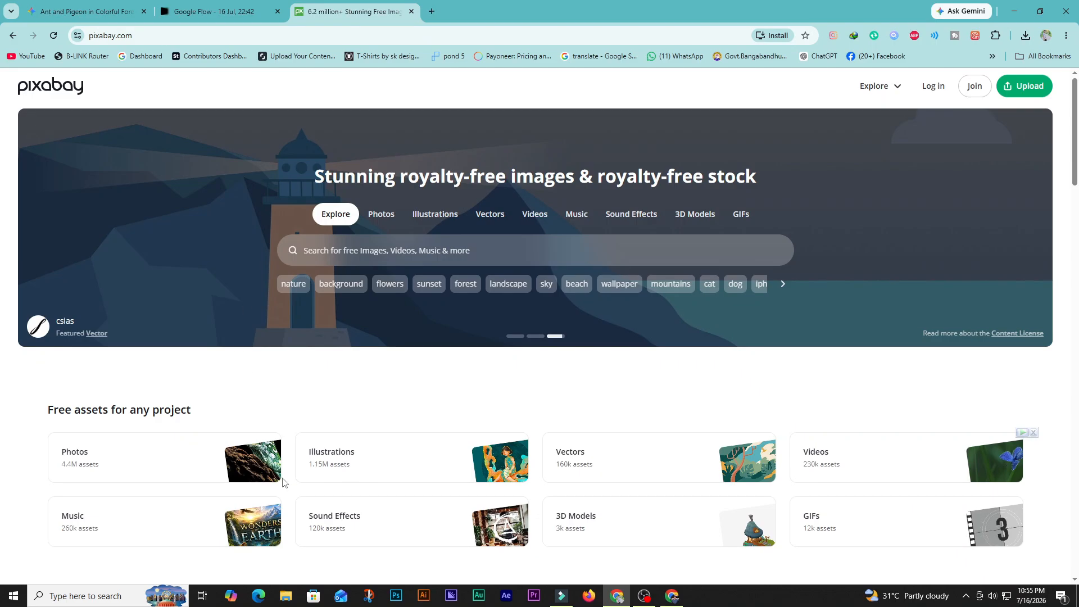
{"action": "scroll", "coordinate": [541, 433], "scroll_direction": "down", "scroll_amount": 1}
{"action": "scroll", "coordinate": [541, 433], "scroll_direction": "down", "scroll_amount": 1}
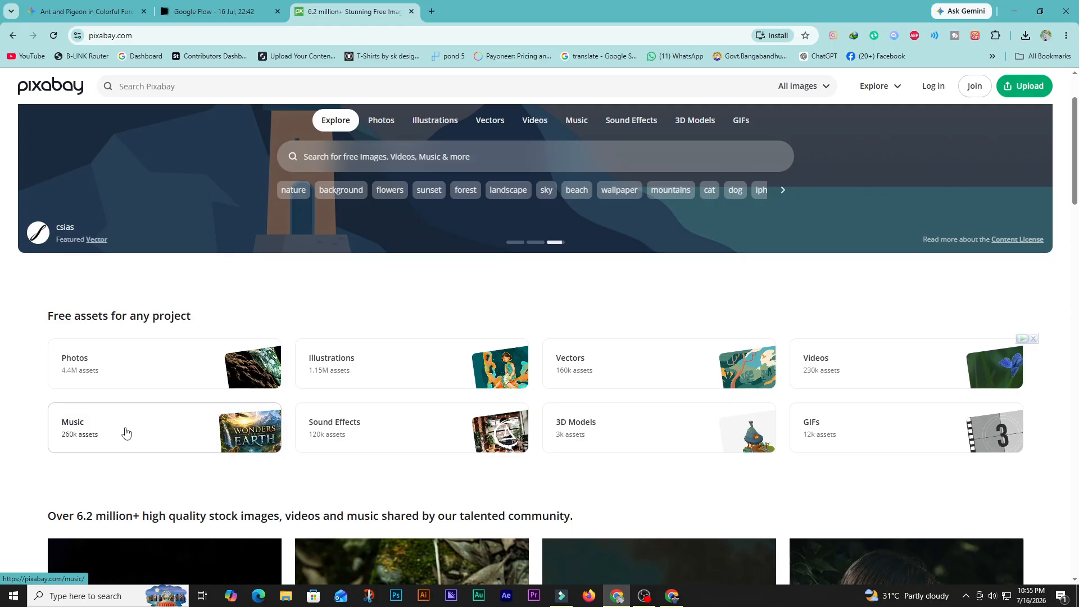
{"action": "left_click", "coordinate": [126, 432]}
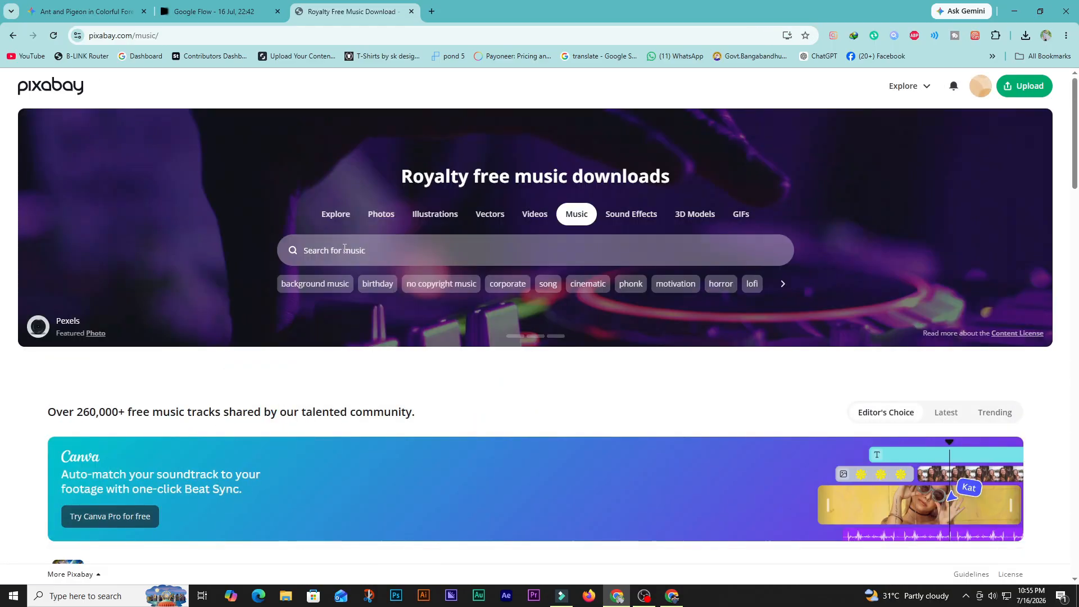
Search Pixabay's music library for "background music"
{"action": "left_click", "coordinate": [344, 250]}
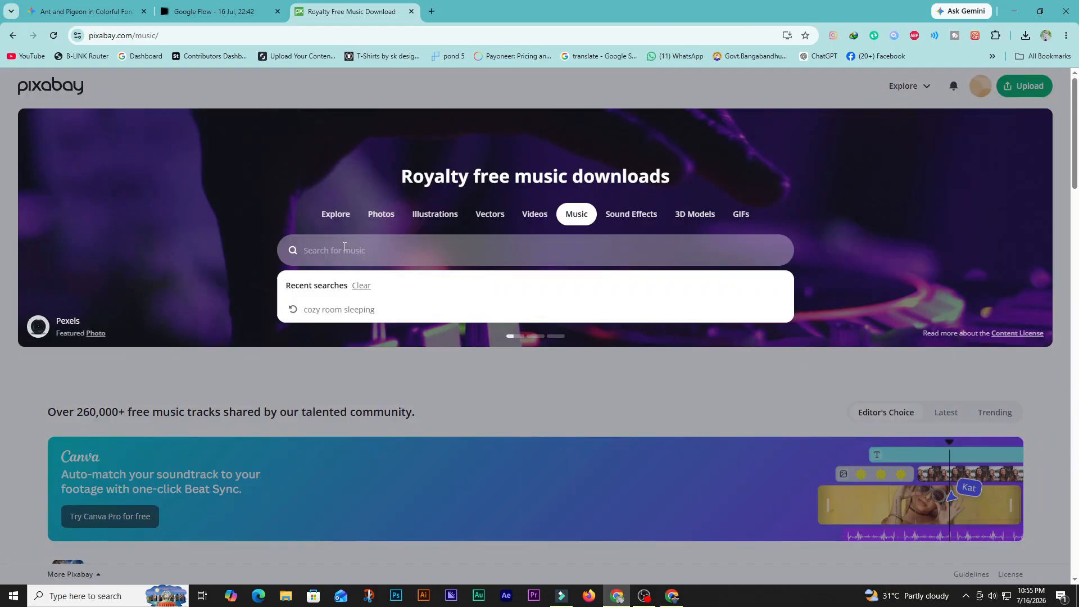
{"action": "type", "text": "ba"}
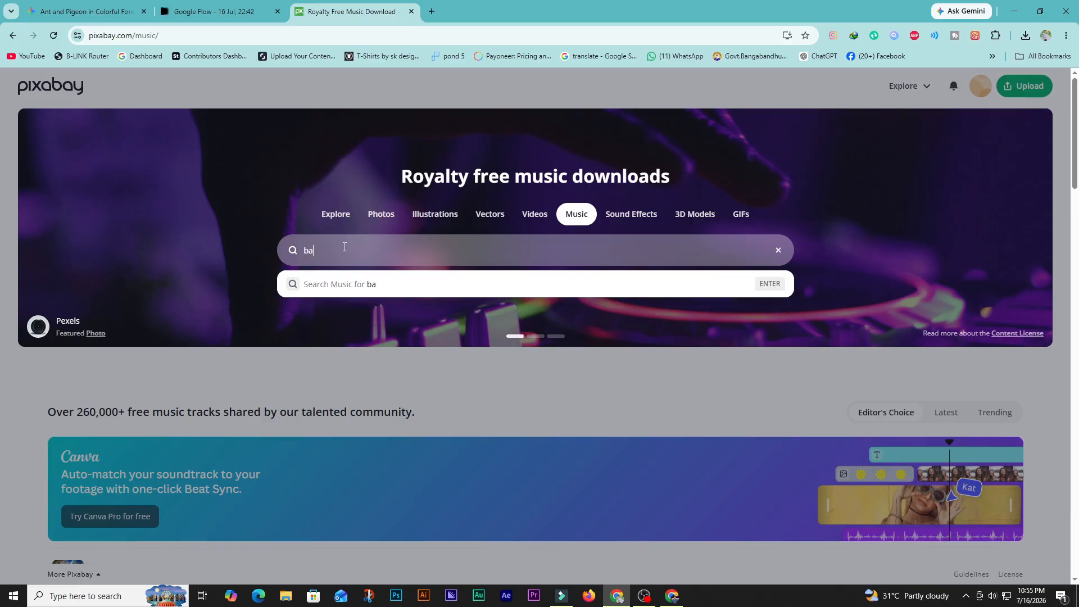
{"action": "type", "text": "ckgr"}
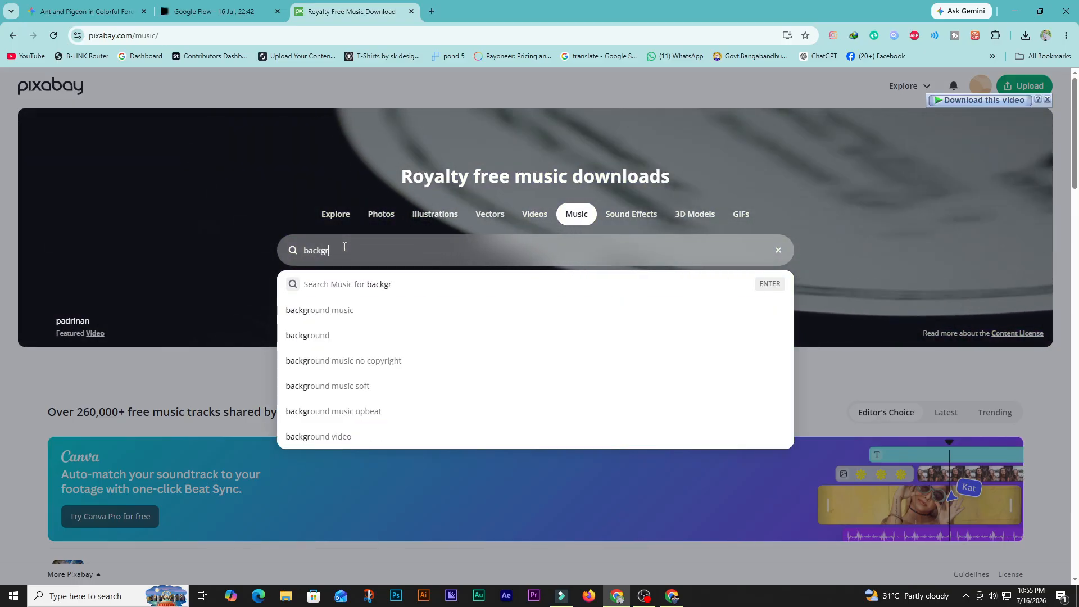
{"action": "type", "text": "ound "}
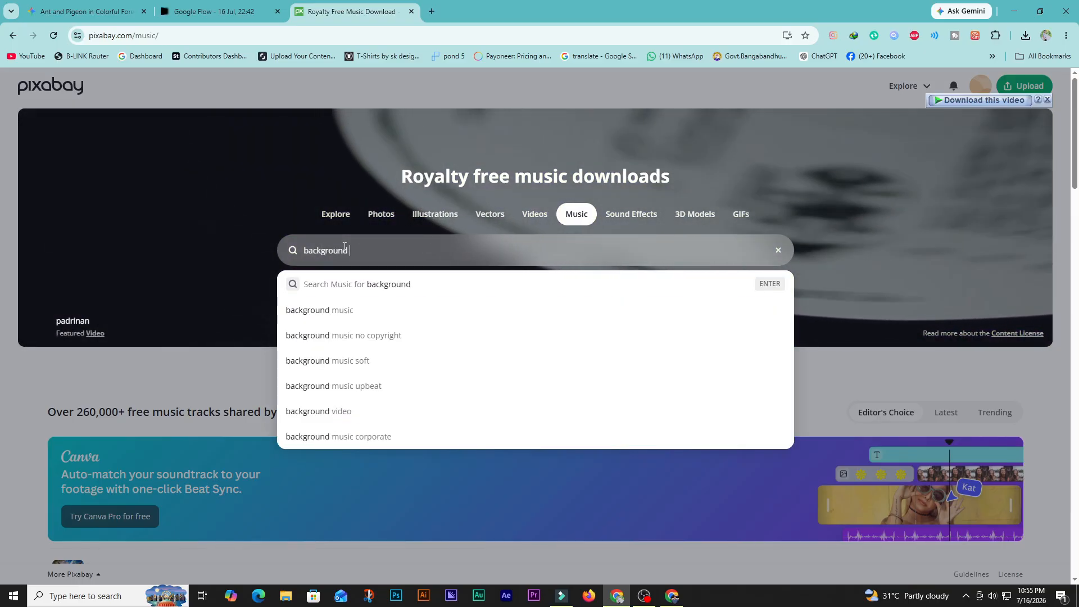
{"action": "type", "text": "music"}
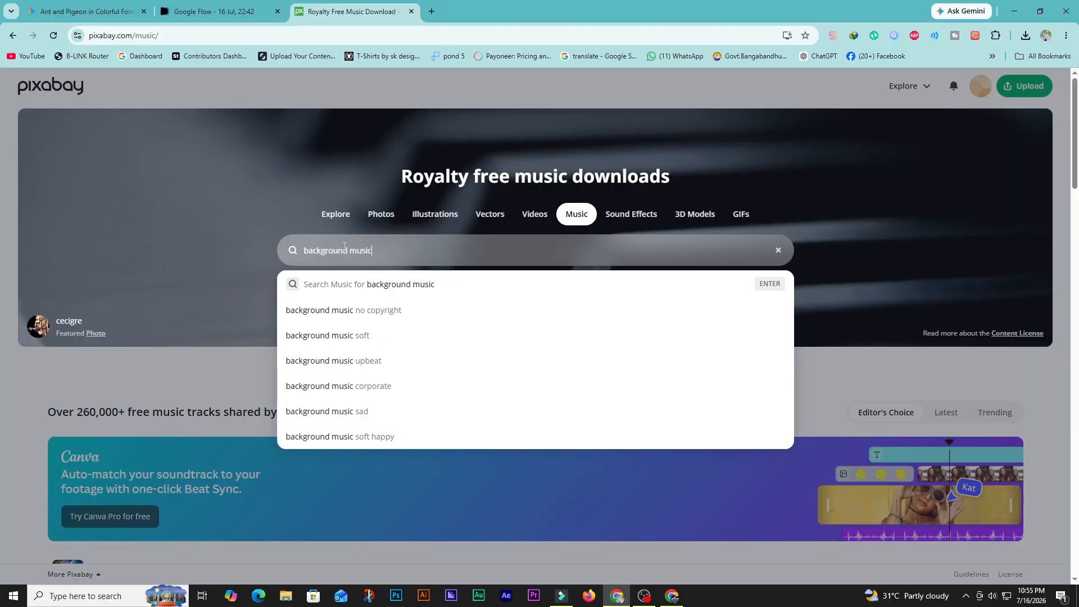
{"action": "key", "text": "Return"}
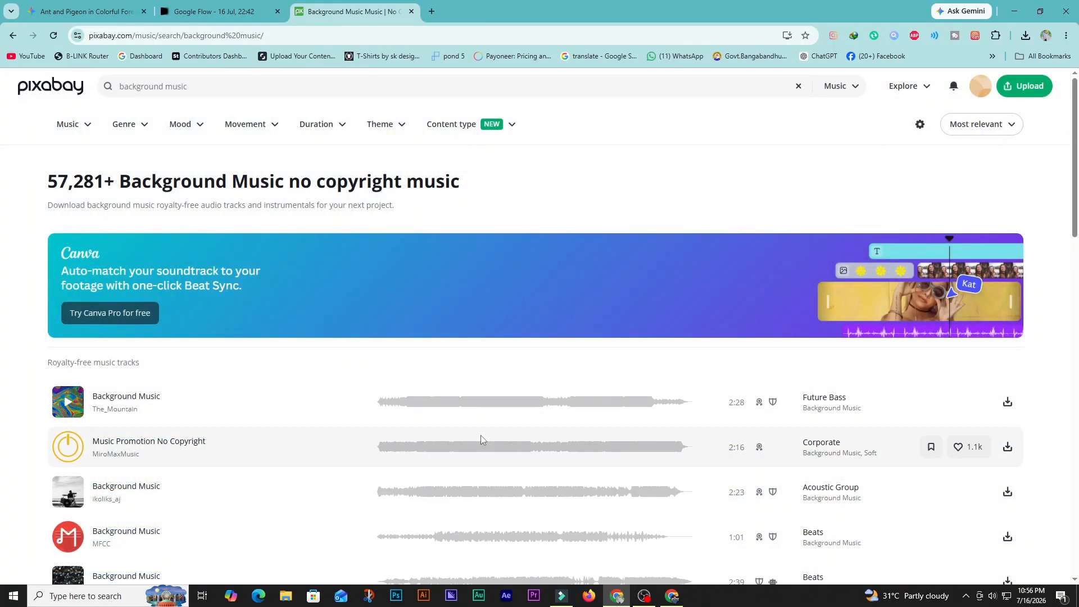
Listen to the first result, "Background Music", and the "Music Promotion No Copyright" track below it
{"action": "left_click", "coordinate": [61, 403]}
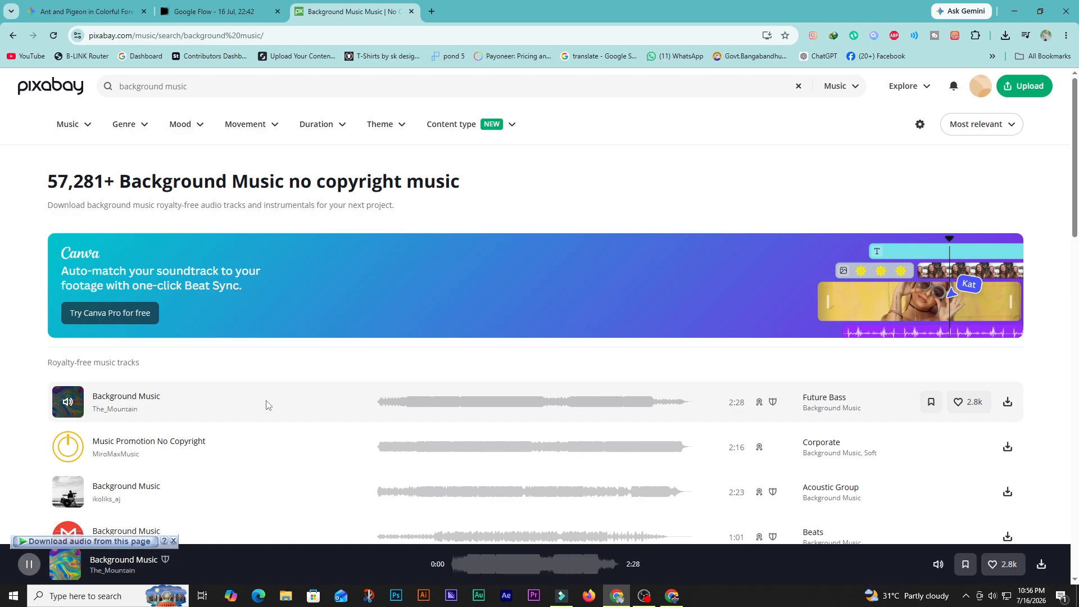
{"action": "scroll", "coordinate": [267, 404], "scroll_direction": "down", "scroll_amount": 2}
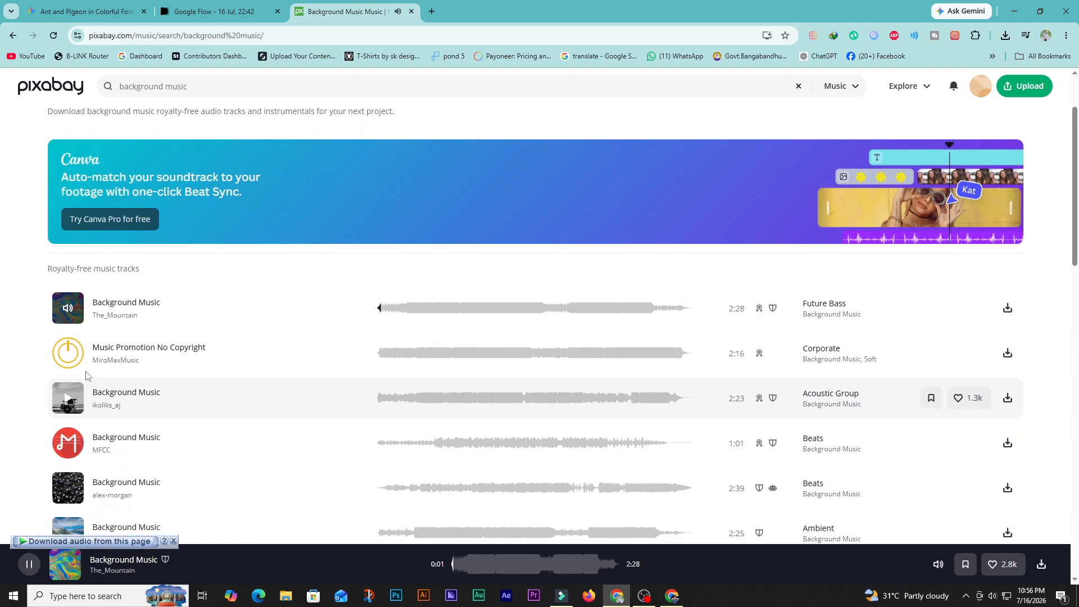
{"action": "left_click", "coordinate": [68, 353]}
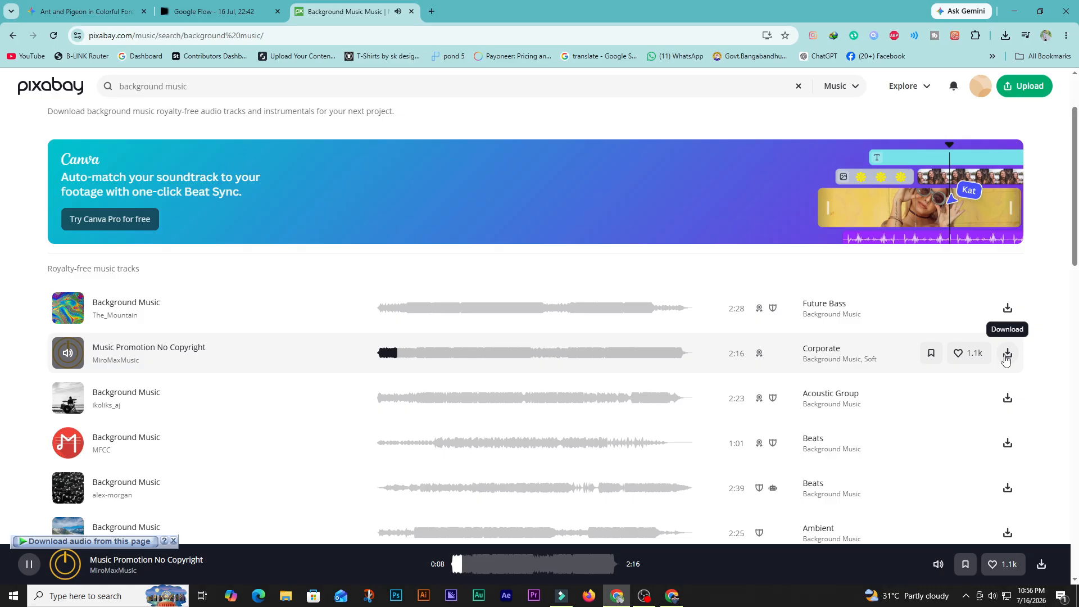
{"action": "left_click", "coordinate": [69, 353]}
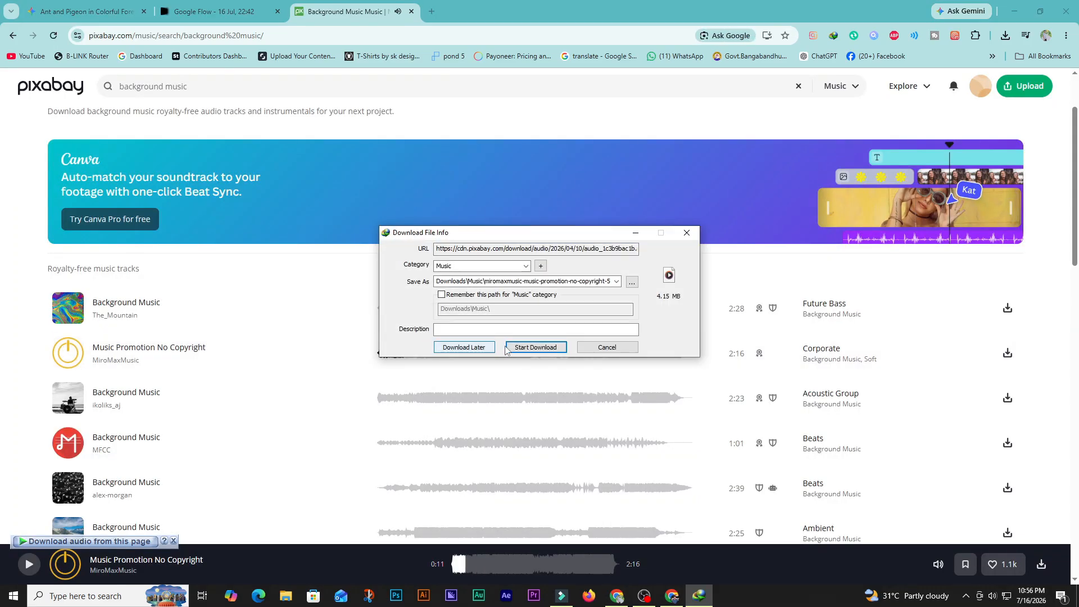
Download the "Music Promotion No Copyright" track, play the saved MP3 briefly, and dismiss the download and thank-you dialogs
{"action": "left_click", "coordinate": [528, 347]}
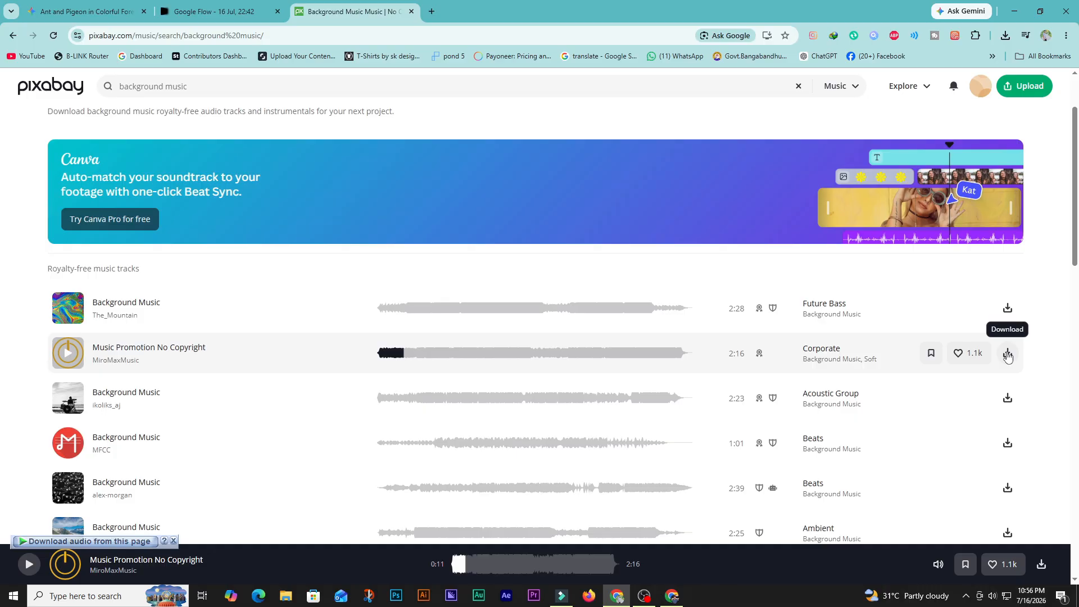
{"action": "left_click", "coordinate": [1001, 359]}
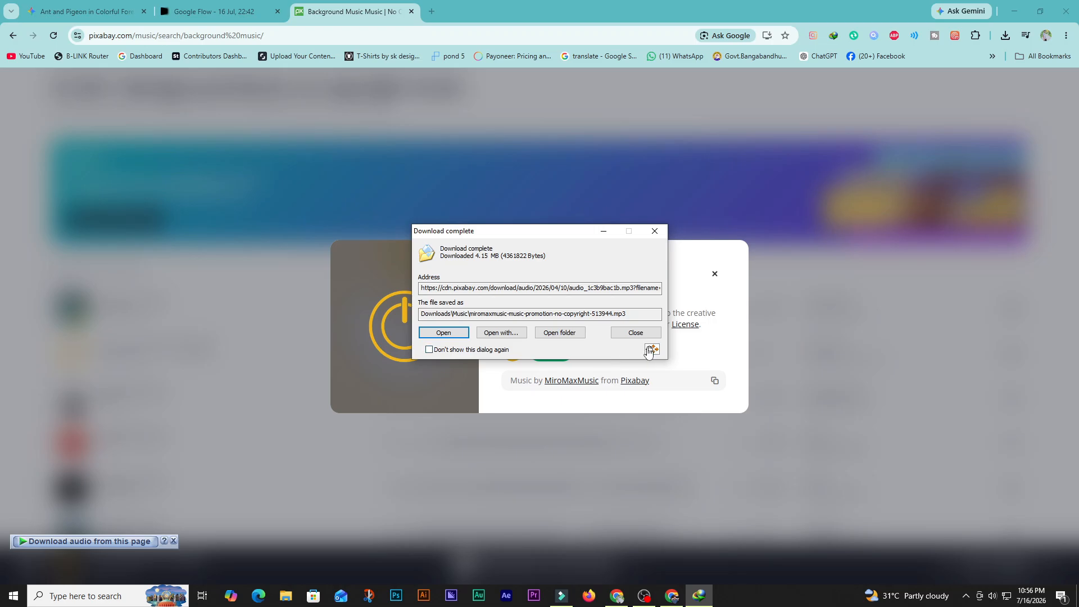
{"action": "key", "text": "Return"}
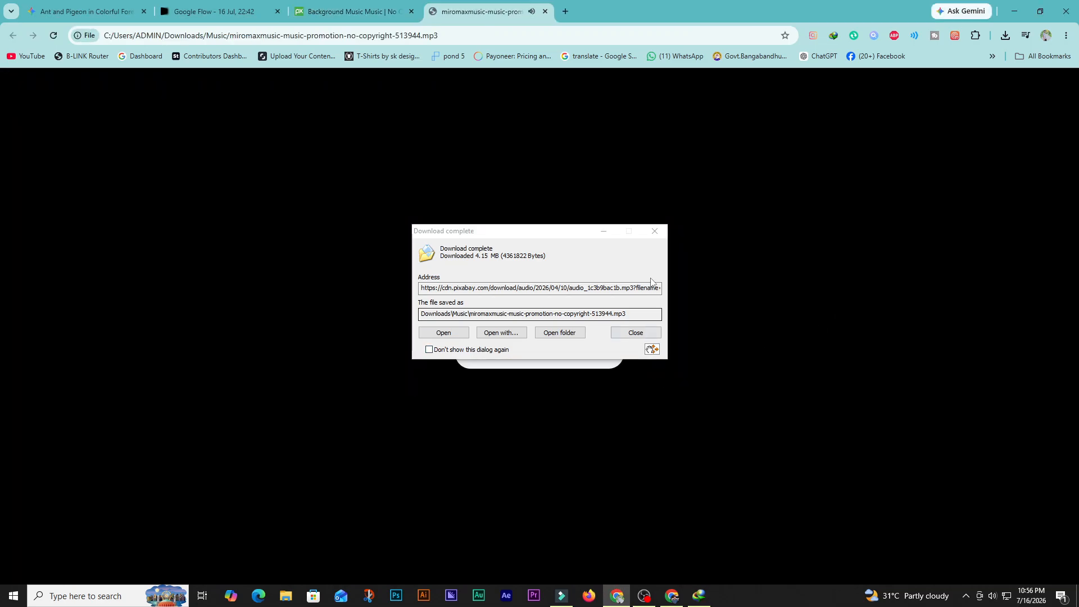
{"action": "left_click", "coordinate": [621, 335]}
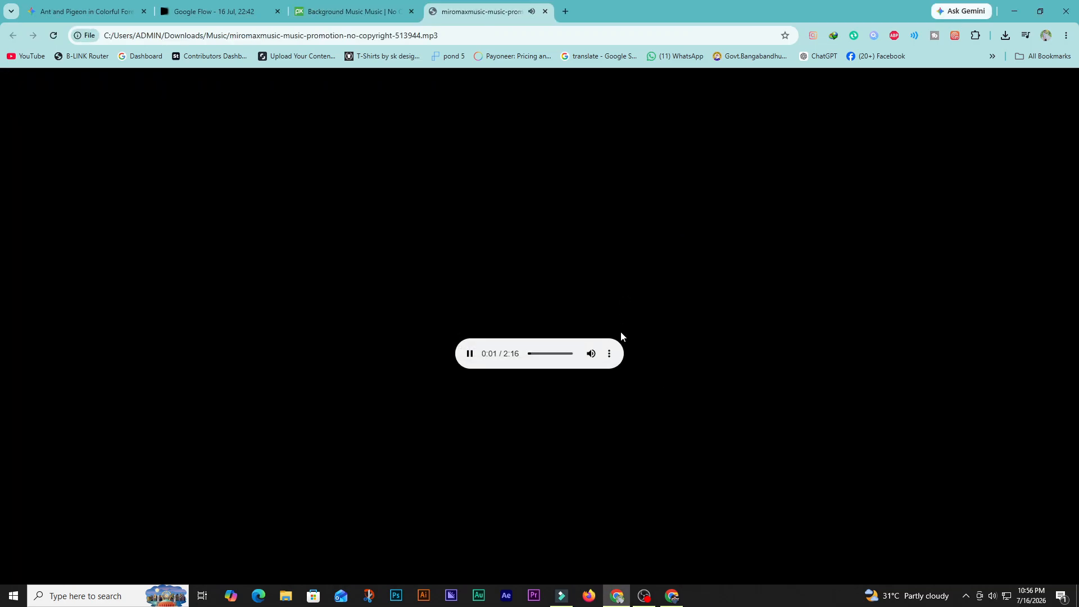
{"action": "left_click", "coordinate": [546, 12]}
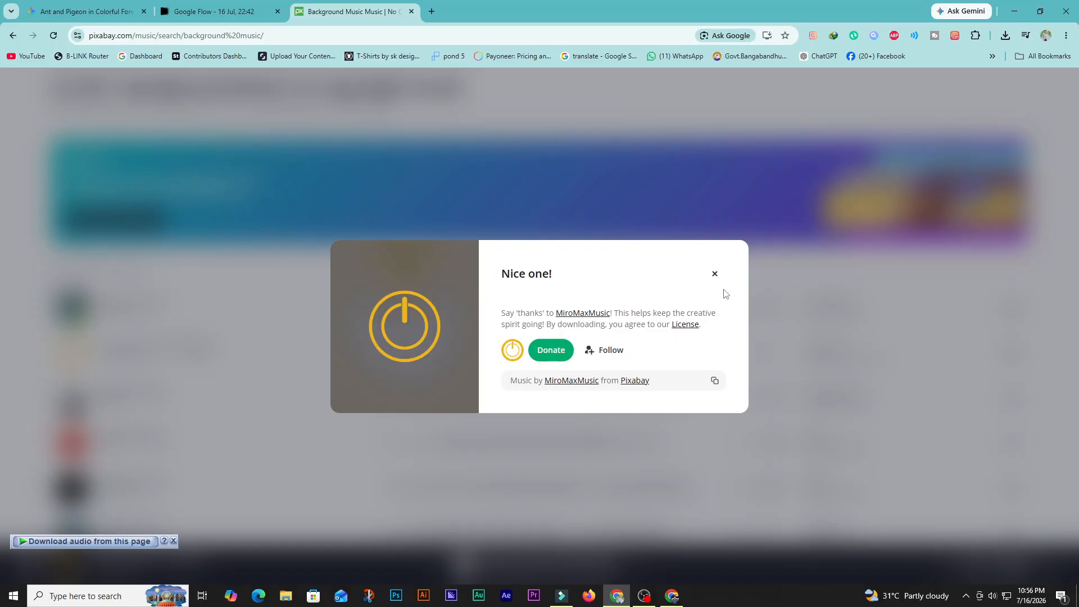
{"action": "left_click", "coordinate": [713, 274]}
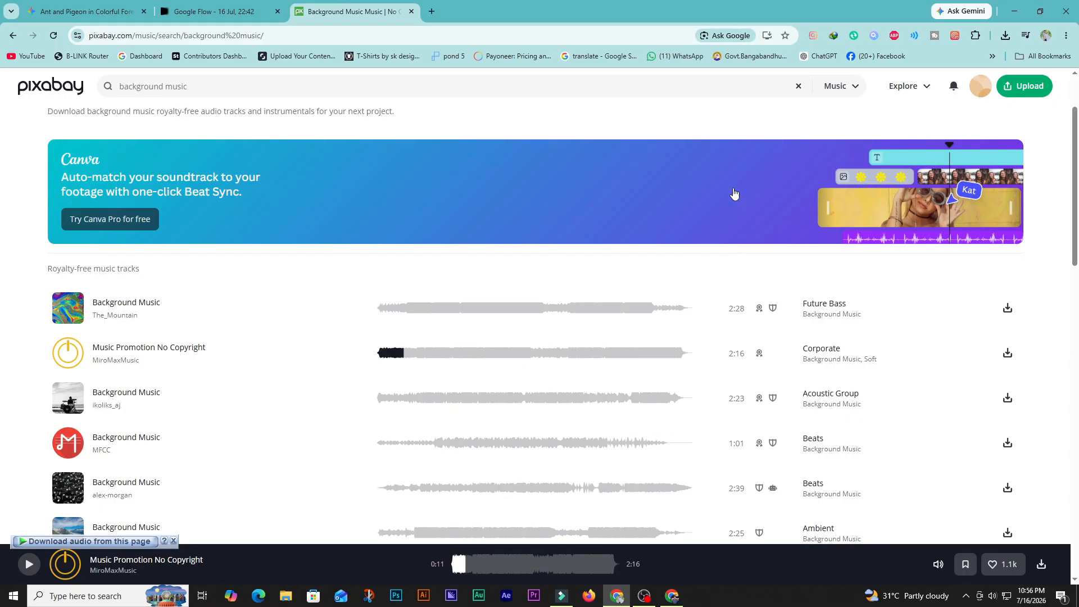
Switch to Filmora9, find the miromaxmusic track in the Downloads Music folder, preview it, and import it into the project media
{"action": "left_click", "coordinate": [1014, 11]}
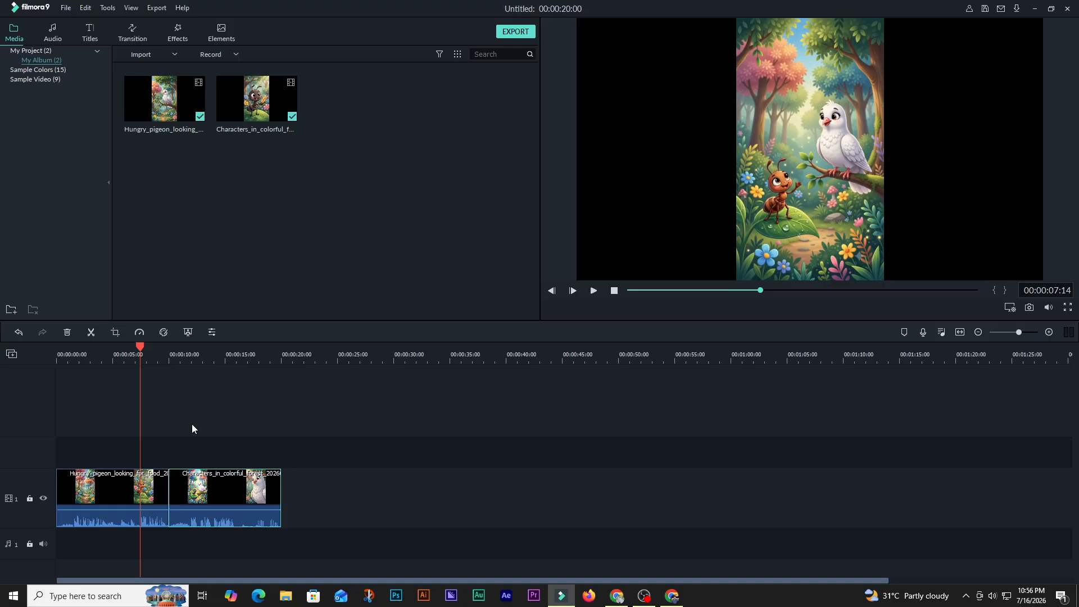
{"action": "left_click", "coordinate": [286, 596]}
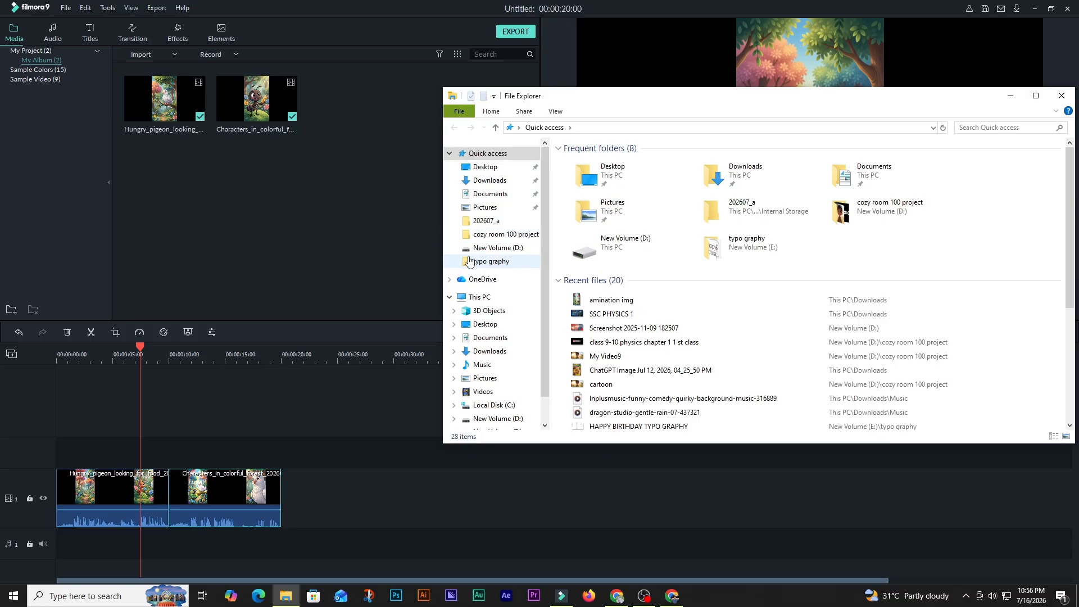
{"action": "left_click", "coordinate": [490, 182]}
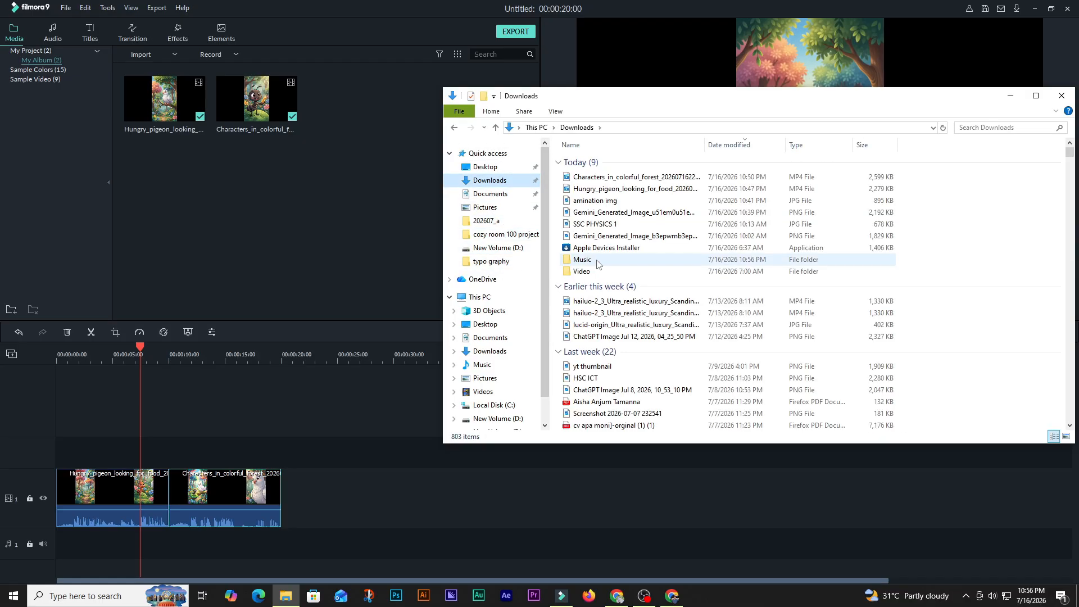
{"action": "double_click", "coordinate": [583, 260]}
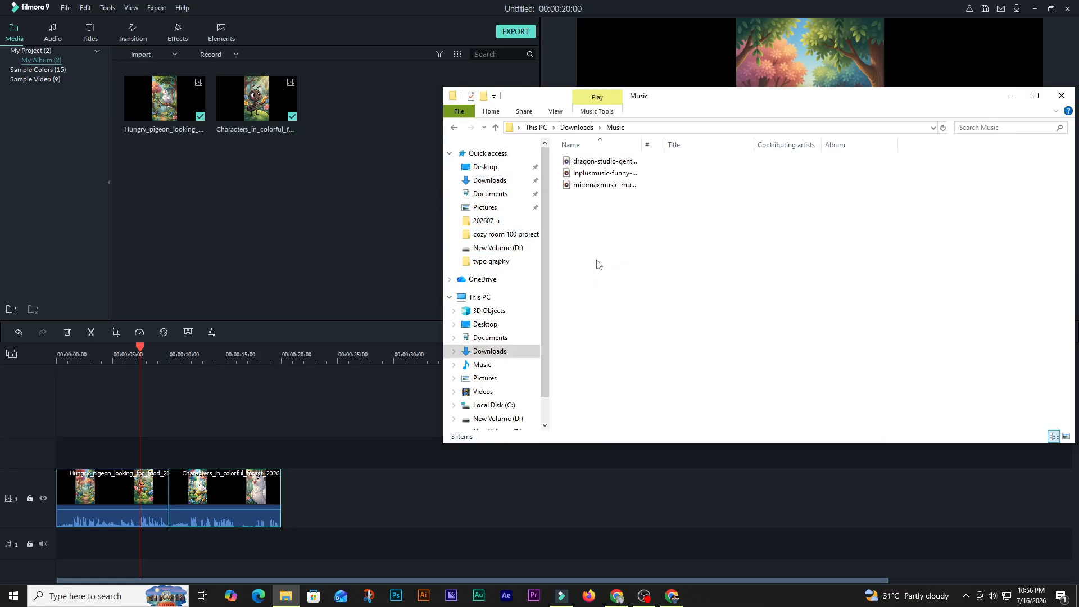
{"action": "double_click", "coordinate": [595, 185]}
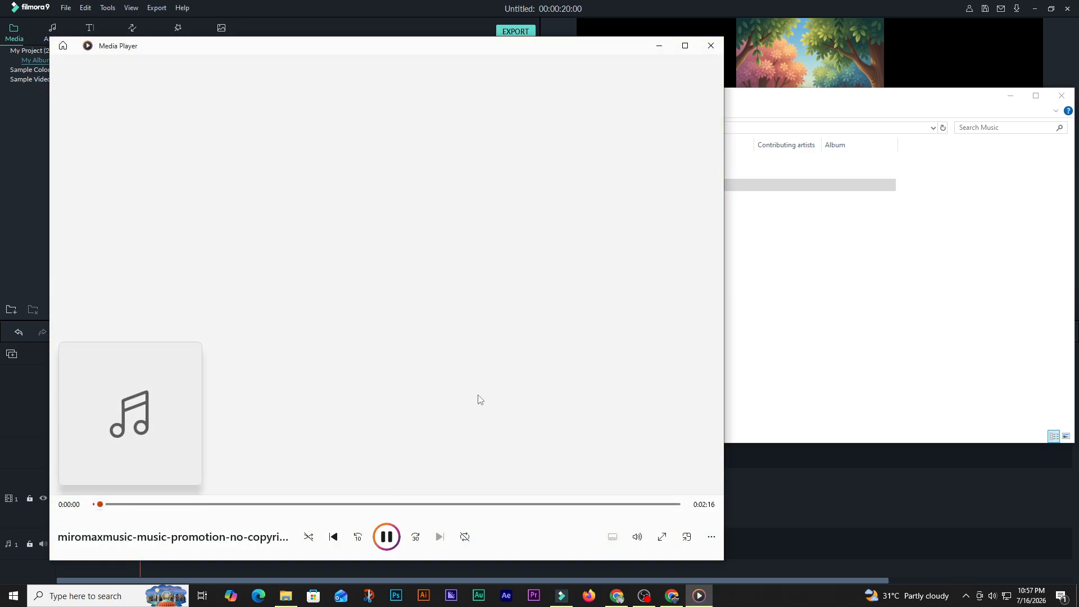
{"action": "left_click", "coordinate": [712, 45]}
{"action": "left_click_drag", "start_coordinate": [604, 185], "coordinate": [308, 269]}
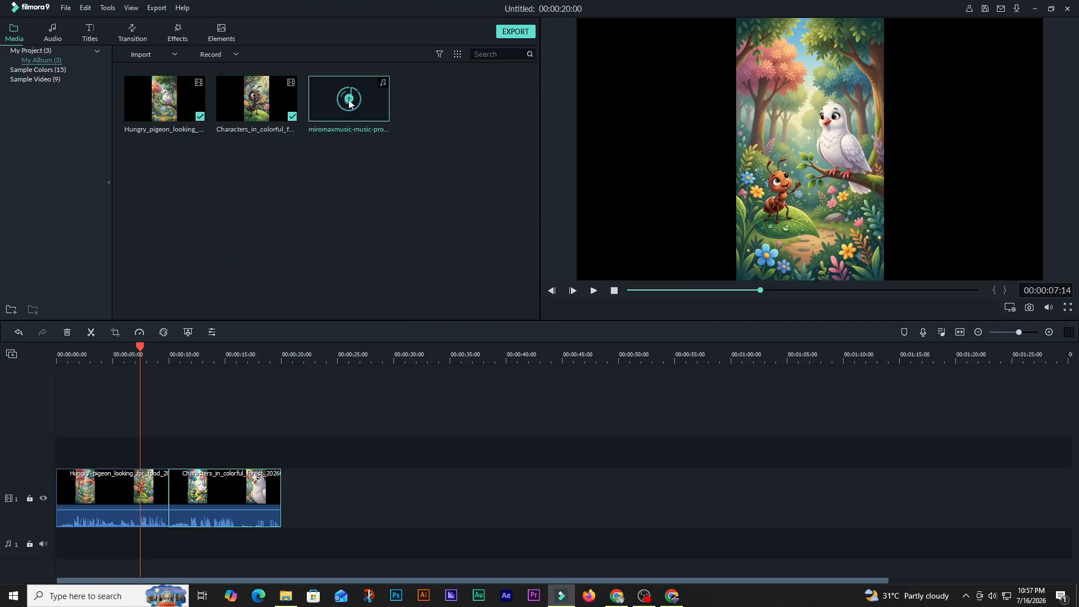
Place the miromaxmusic track at the start of audio track 1 and cut off everything past the video's end at 00:00:20:01
{"action": "left_click_drag", "start_coordinate": [356, 106], "coordinate": [57, 529]}
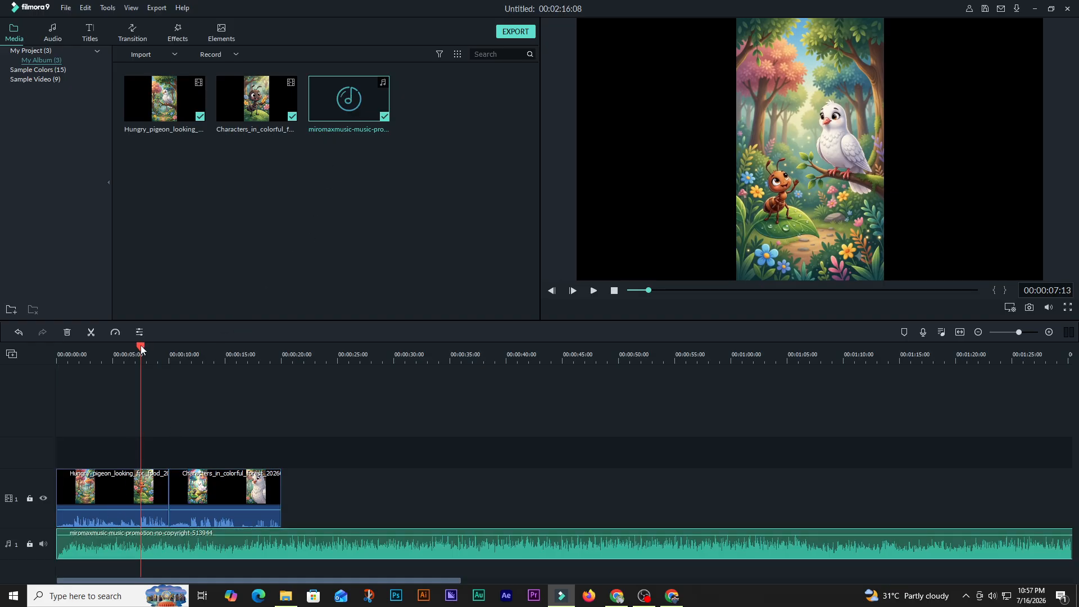
{"action": "left_click_drag", "start_coordinate": [141, 345], "coordinate": [282, 369]}
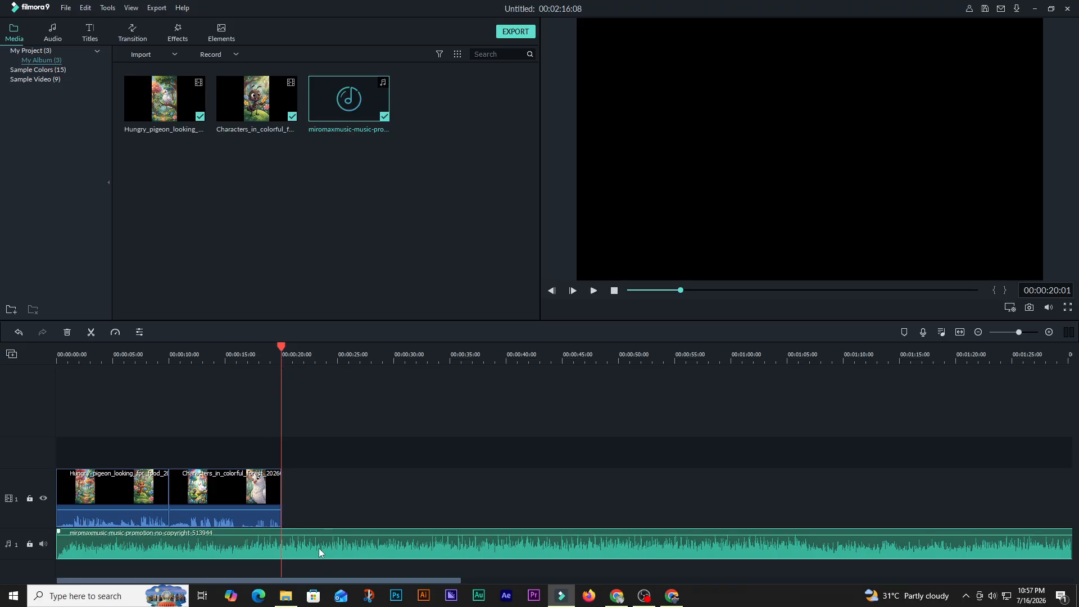
{"action": "left_click", "coordinate": [90, 332]}
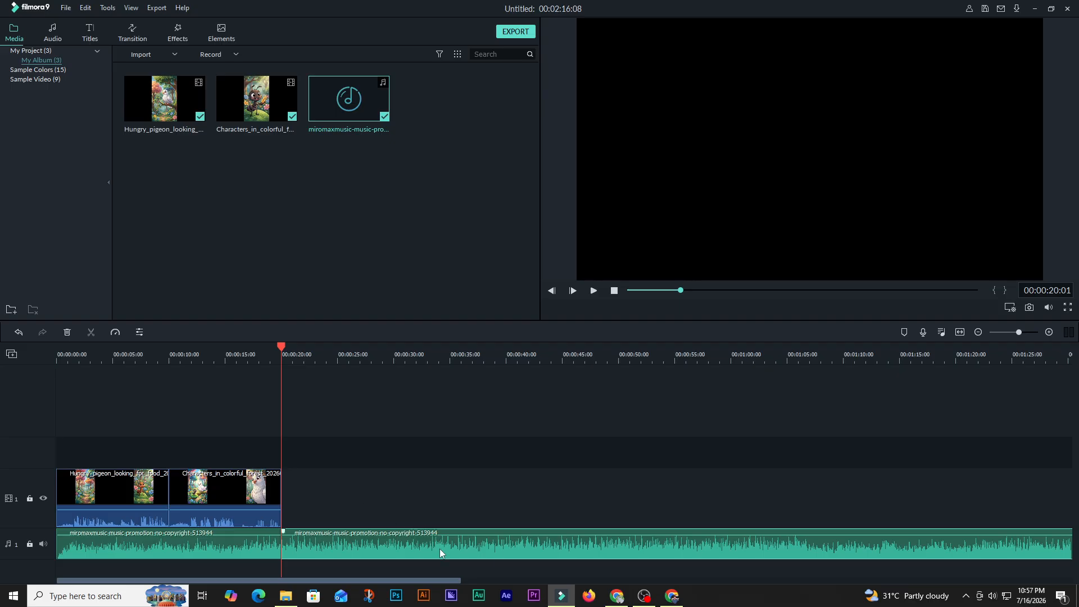
{"action": "key", "text": "Delete"}
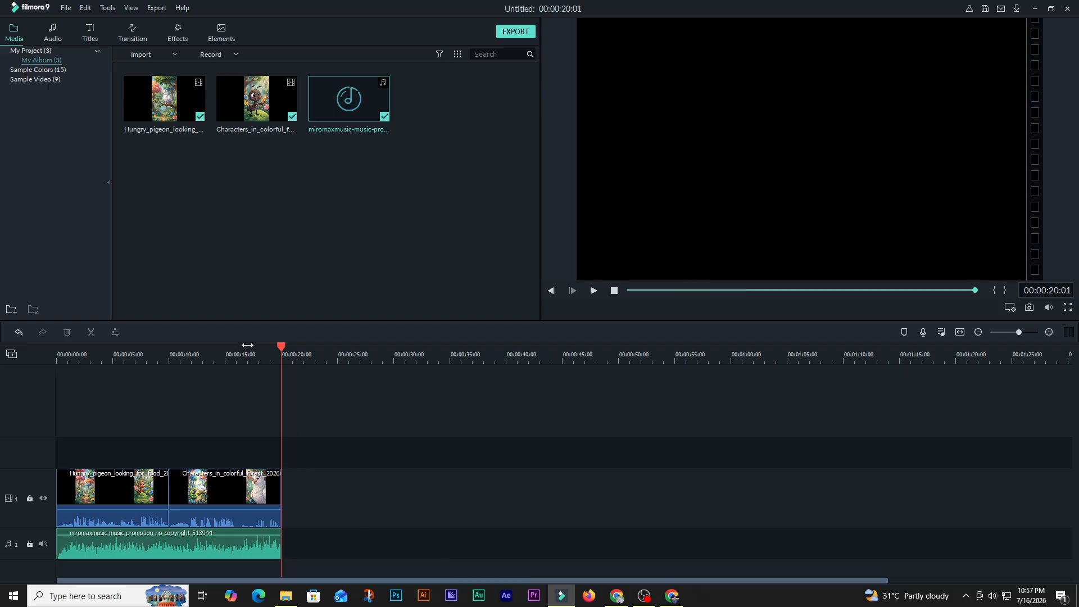
Play the sequence from the start to hear the clips together with the background music
{"action": "left_click_drag", "start_coordinate": [285, 347], "coordinate": [56, 353]}
{"action": "key", "text": "space"}
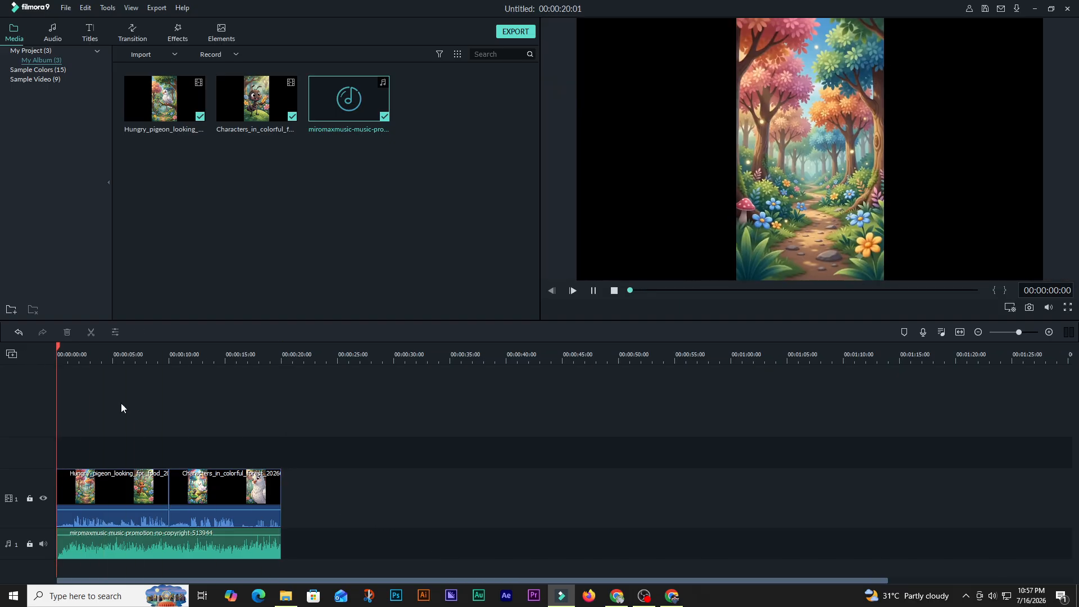
Lower the miromaxmusic track's volume to -13.31 dB and play the sequence to check the mix
{"action": "left_click", "coordinate": [119, 549]}
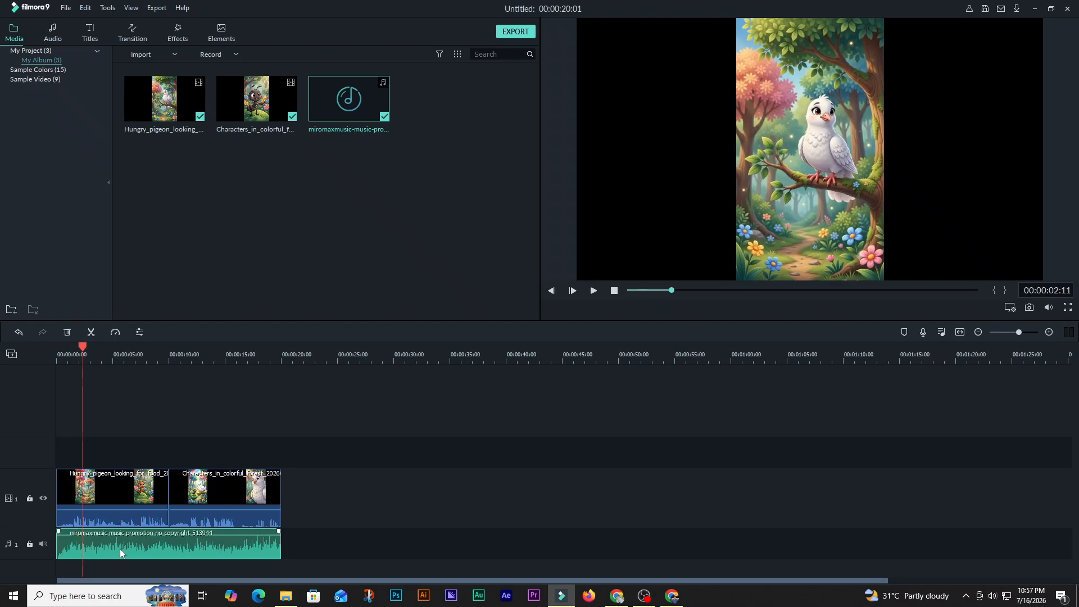
{"action": "double_click", "coordinate": [120, 549]}
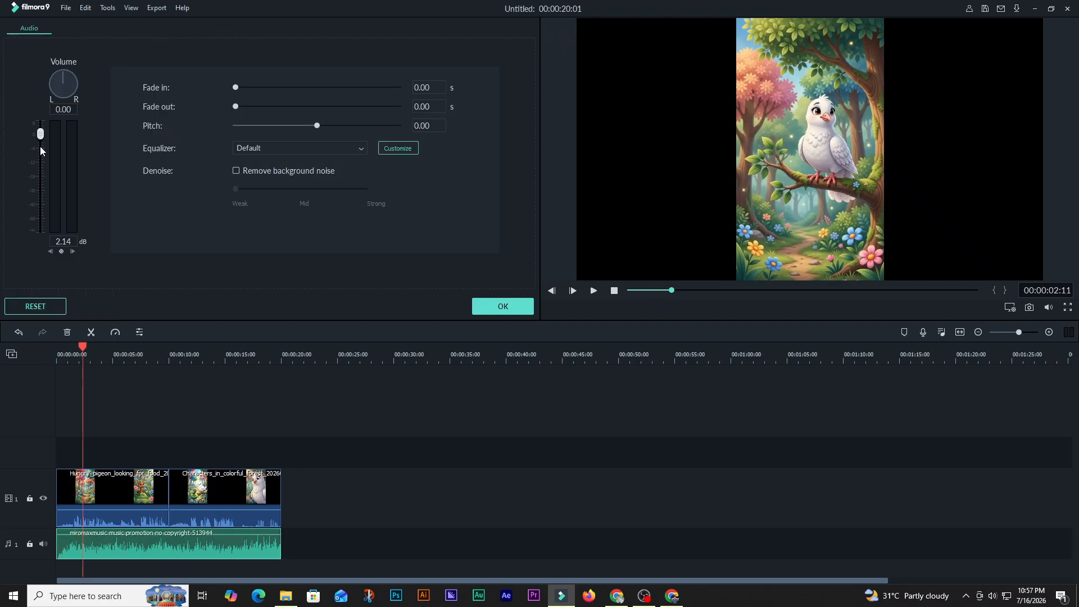
{"action": "left_click_drag", "start_coordinate": [39, 146], "coordinate": [40, 173]}
{"action": "key", "text": "space"}
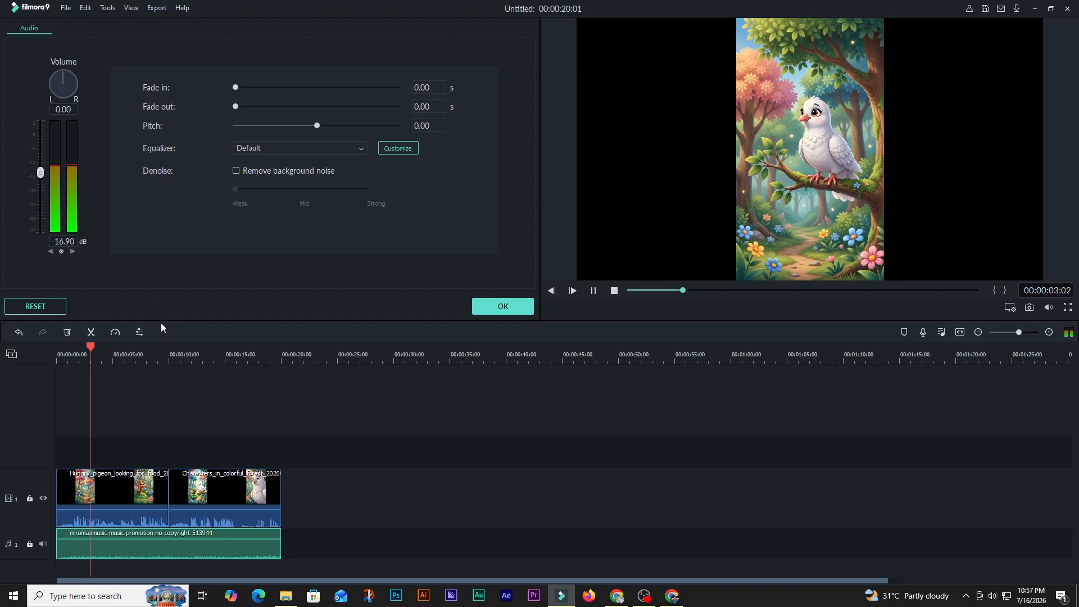
{"action": "key", "text": "space"}
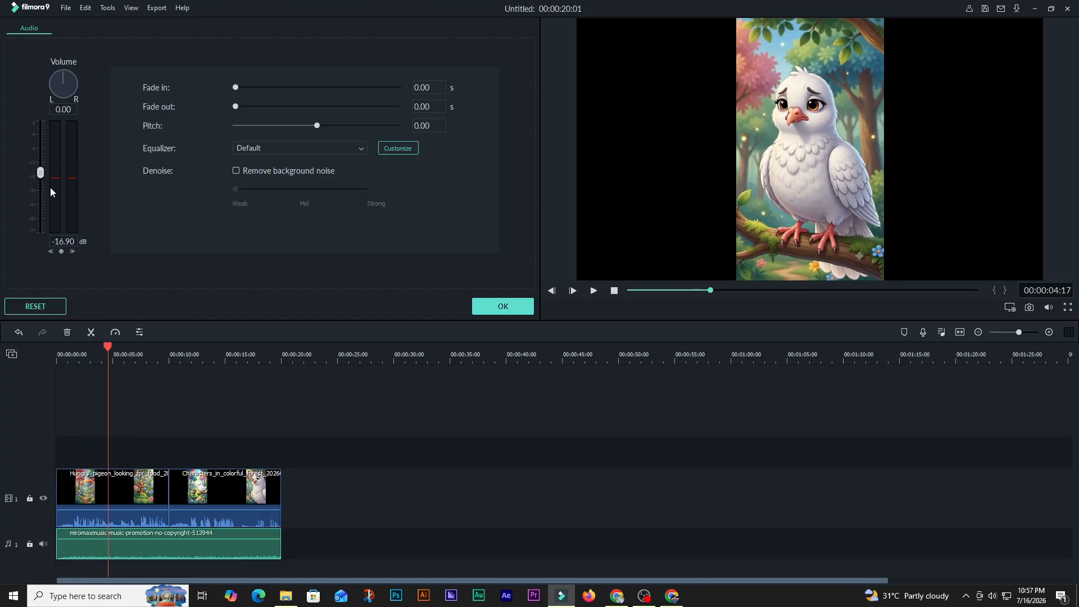
{"action": "scroll", "coordinate": [41, 172], "scroll_direction": "up", "scroll_amount": 2}
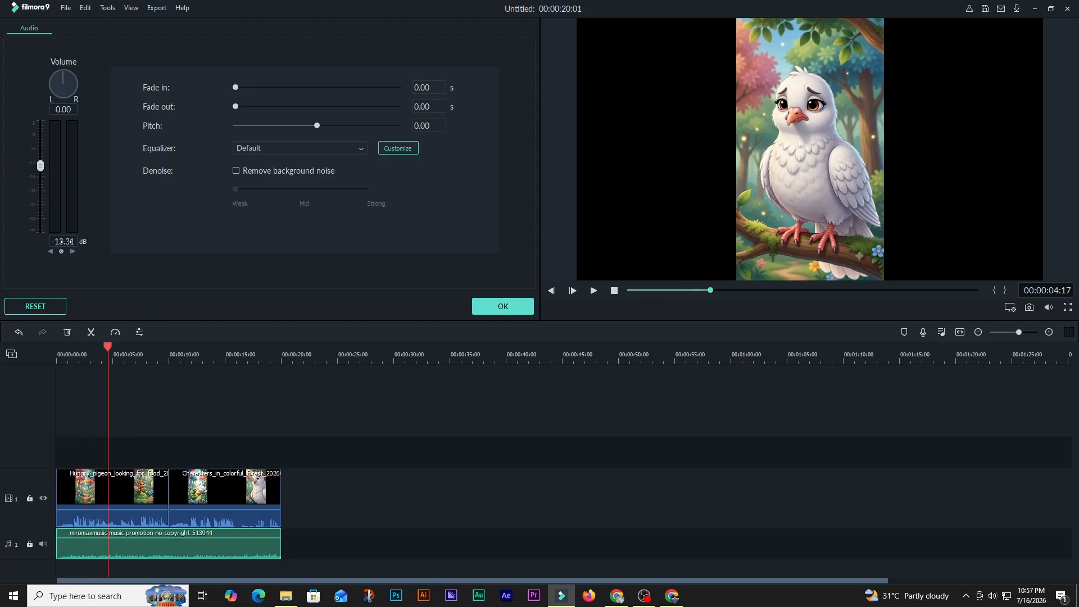
{"action": "key", "text": "space"}
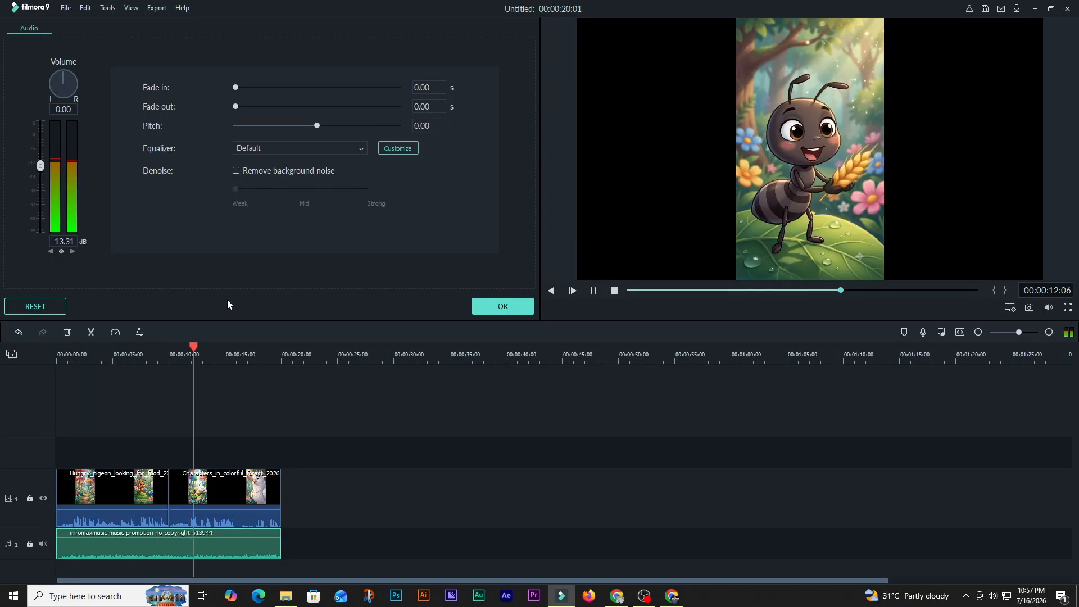
Split the Hungry pigeon clip at 00:00:07:15 and delete the part after the cut so the second clip follows directly
{"action": "left_click", "coordinate": [212, 346]}
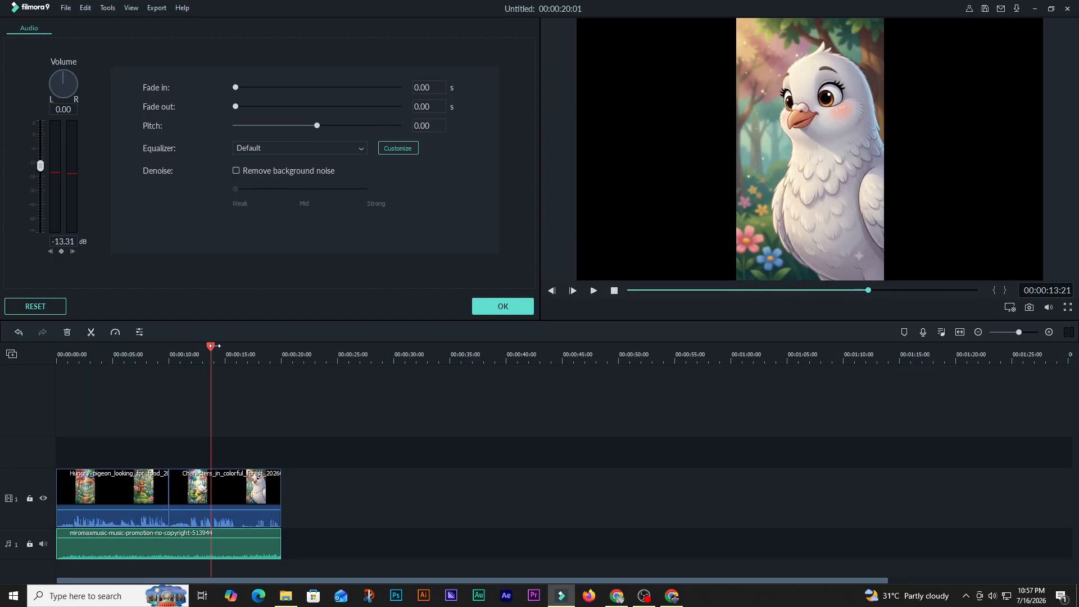
{"action": "left_click_drag", "start_coordinate": [211, 350], "coordinate": [128, 361]}
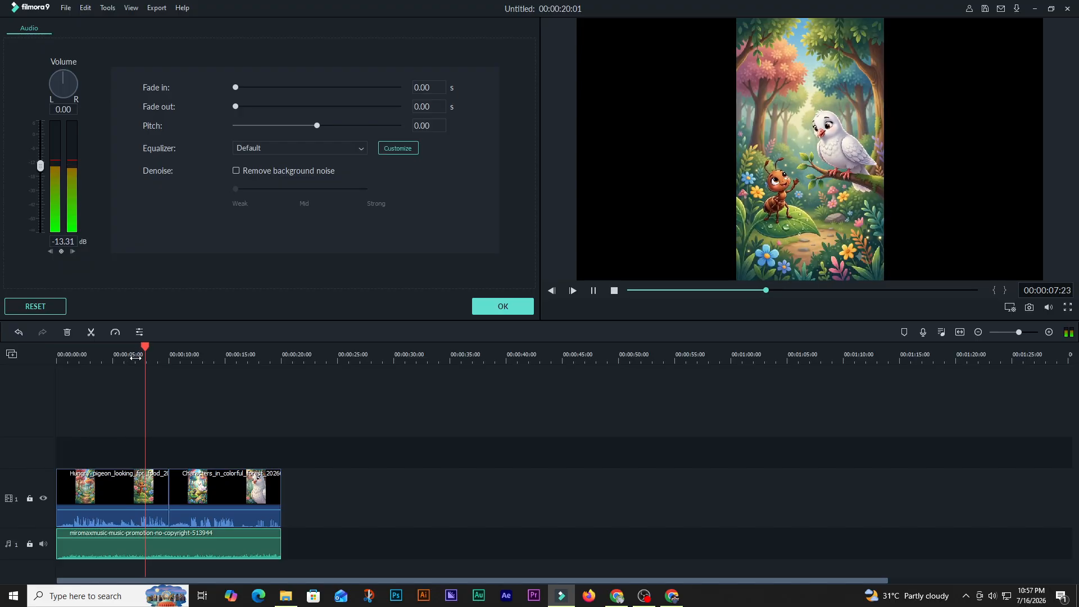
{"action": "left_click_drag", "start_coordinate": [152, 349], "coordinate": [142, 349]}
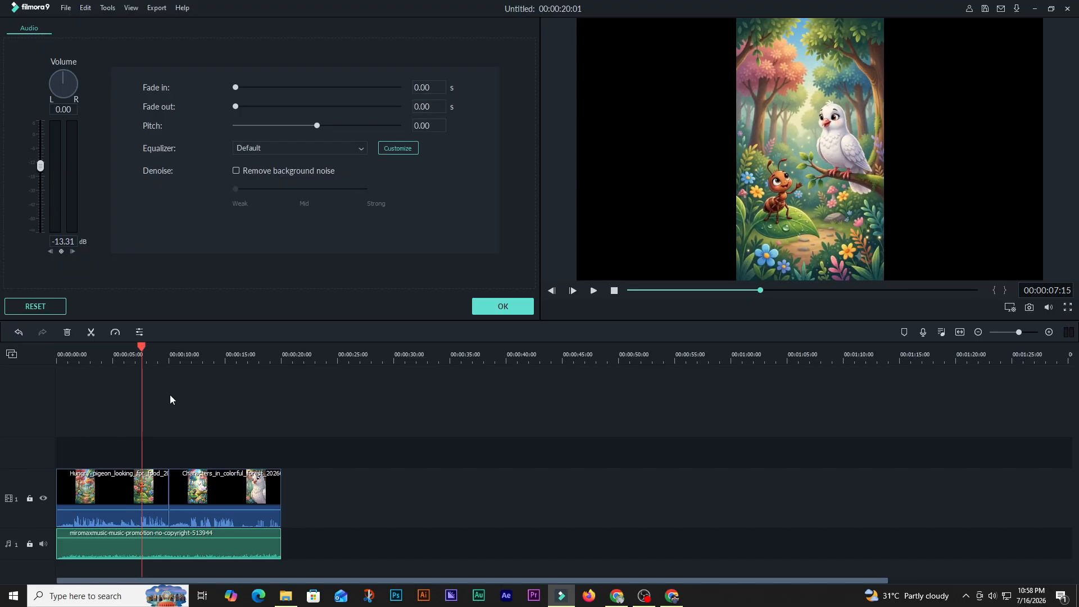
{"action": "double_click", "coordinate": [162, 496]}
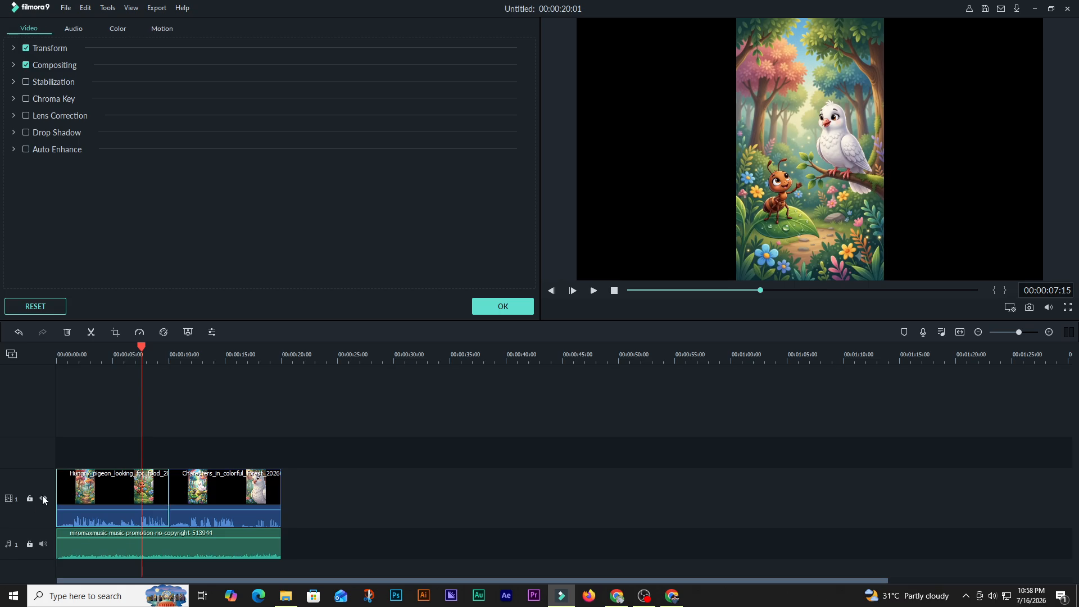
{"action": "left_click", "coordinate": [92, 332]}
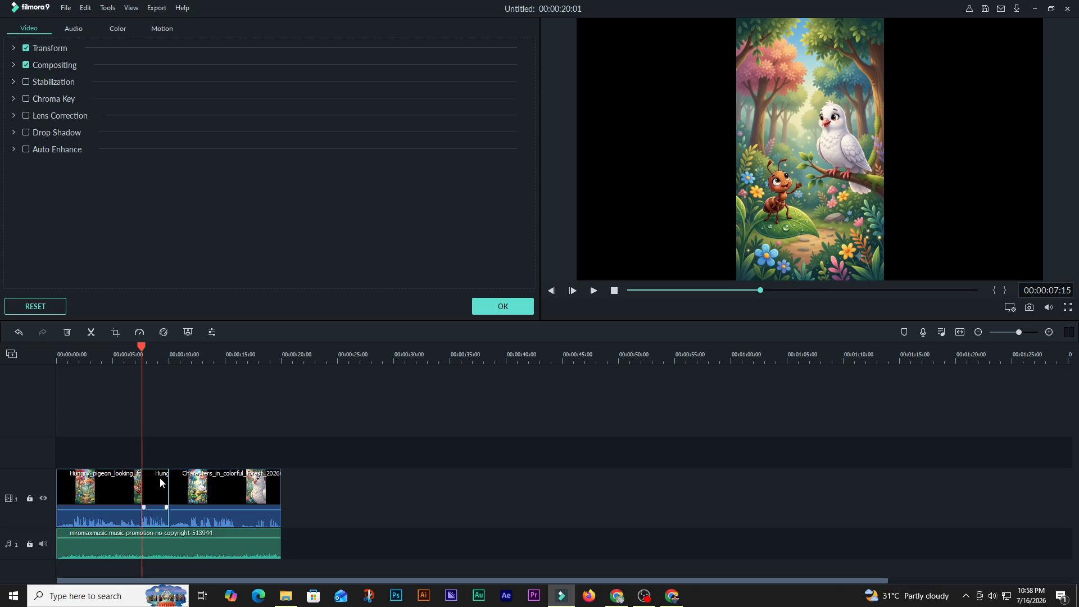
{"action": "mouse_move", "coordinate": [164, 489]}
{"action": "left_mouse_down"}
{"action": "mouse_move", "coordinate": [206, 500]}
{"action": "mouse_move", "coordinate": [181, 496]}
{"action": "left_mouse_up"}
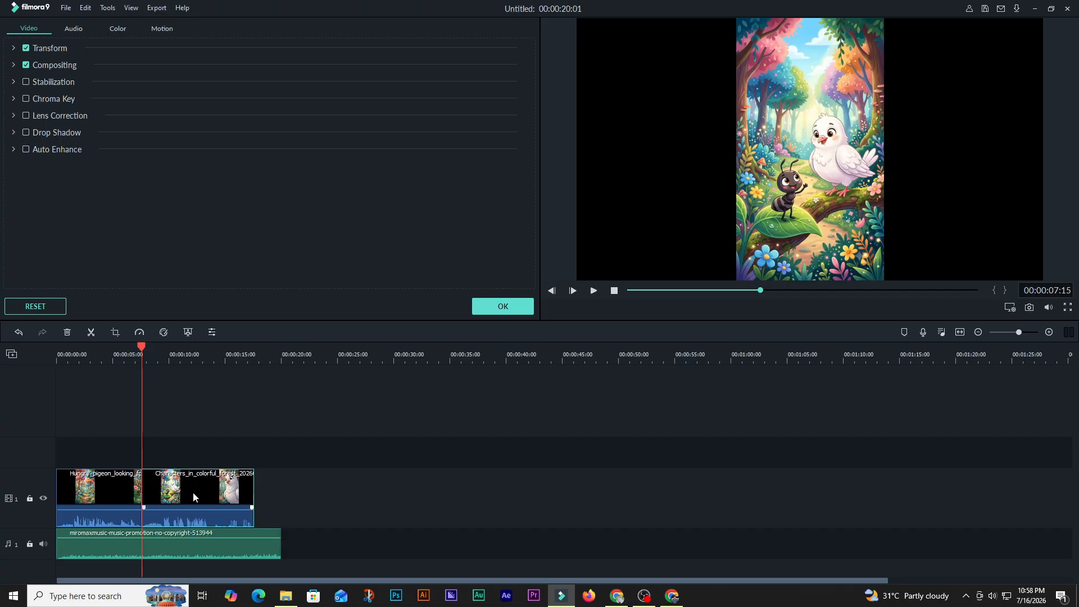
Play and step through the second clip from the new cut to the end of the video
{"action": "key", "text": "space"}
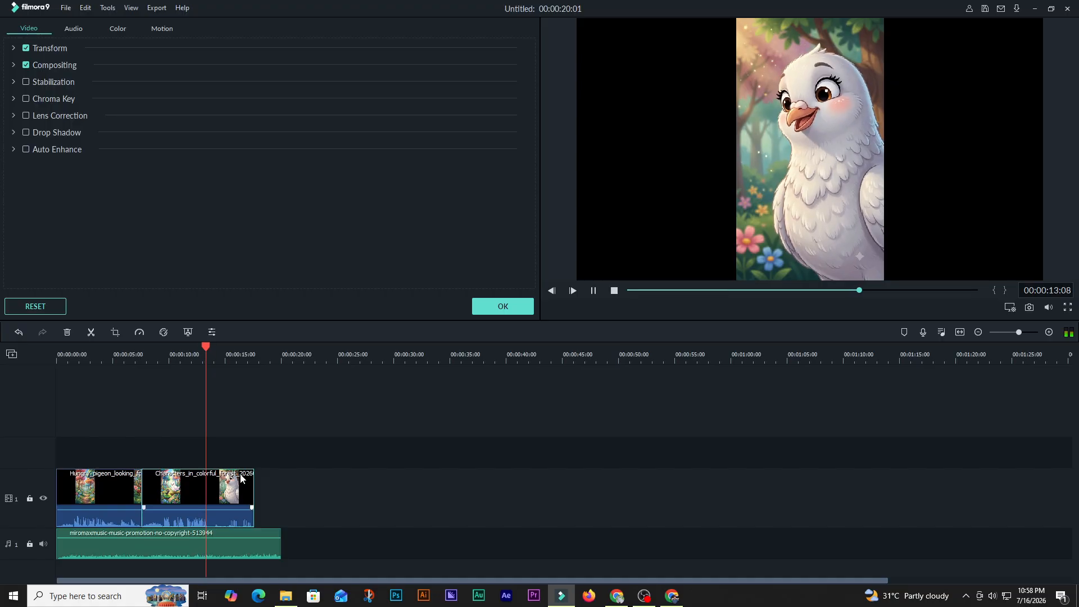
{"action": "key", "text": "space"}
{"action": "key", "text": "Right"}
{"action": "key", "text": "Right"}
{"action": "key", "text": "Right"}
{"action": "key", "text": "Right"}
{"action": "key", "text": "Right"}
{"action": "key", "text": "Right"}
{"action": "key", "text": "Right"}
{"action": "key", "text": "Right"}
{"action": "key", "text": "Right"}
{"action": "key", "text": "Right"}
{"action": "key", "text": "Right"}
{"action": "key", "text": "Right"}
{"action": "key", "text": "Right"}
{"action": "key", "text": "Right"}
{"action": "key", "text": "Right"}
{"action": "key", "text": "Right"}
{"action": "key", "text": "Right"}
{"action": "key", "text": "Right"}
{"action": "key", "text": "Right"}
{"action": "key", "text": "Right"}
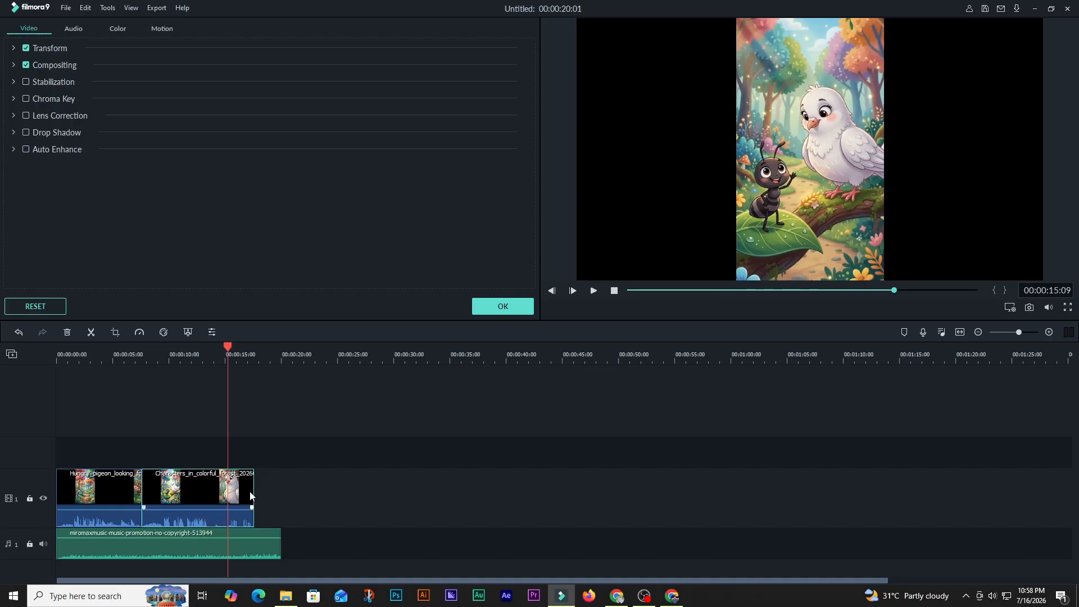
{"action": "key", "text": "space"}
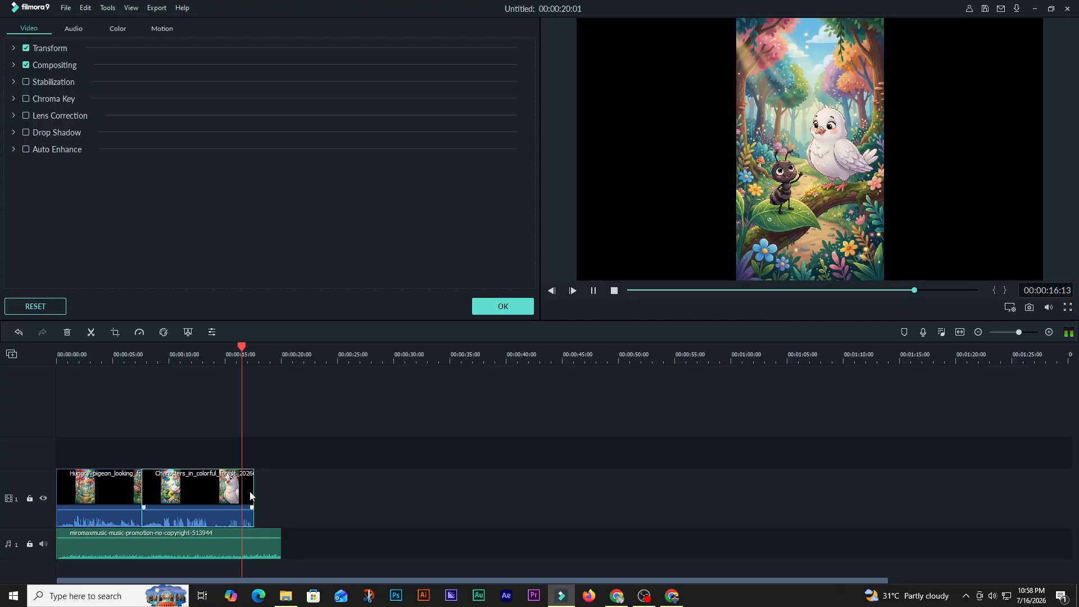
{"action": "key", "text": "space"}
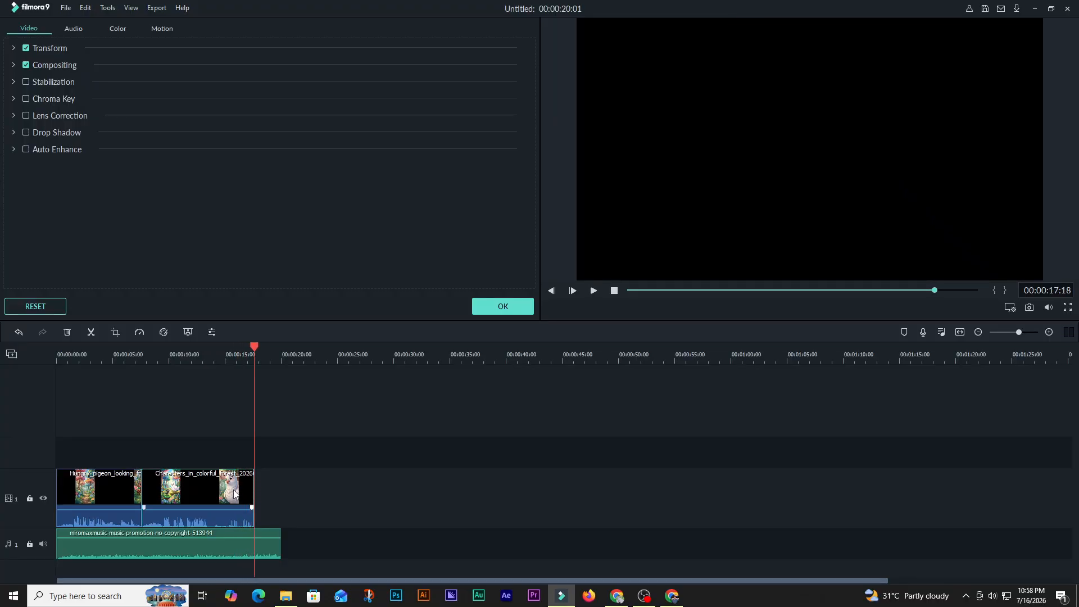
Split the background music at the end of the video, delete the excess, and close the audio settings
{"action": "double_click", "coordinate": [272, 531]}
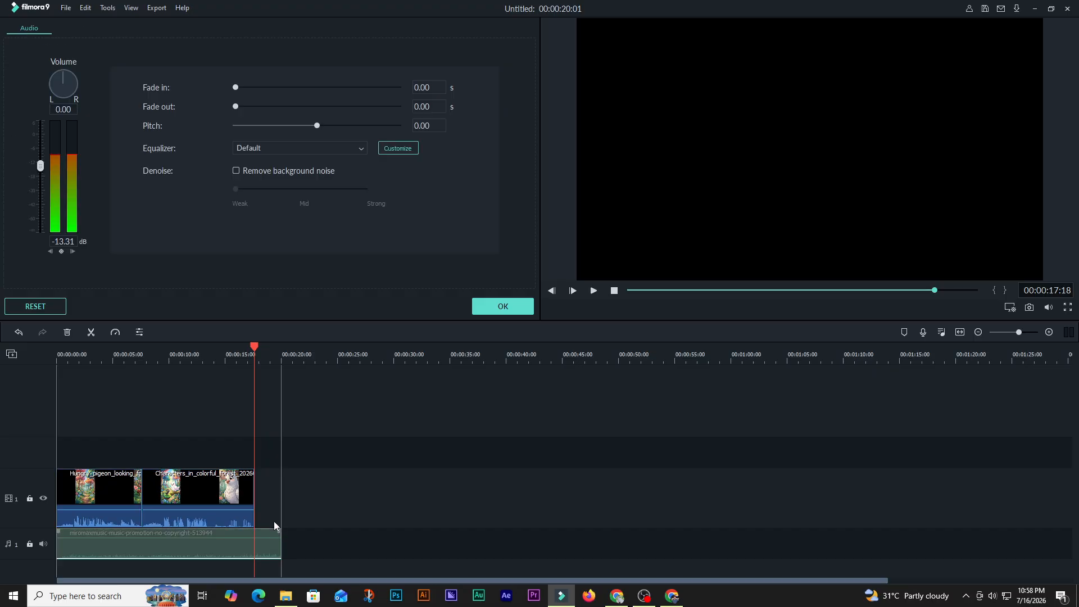
{"action": "left_click", "coordinate": [92, 333]}
{"action": "key", "text": "Delete"}
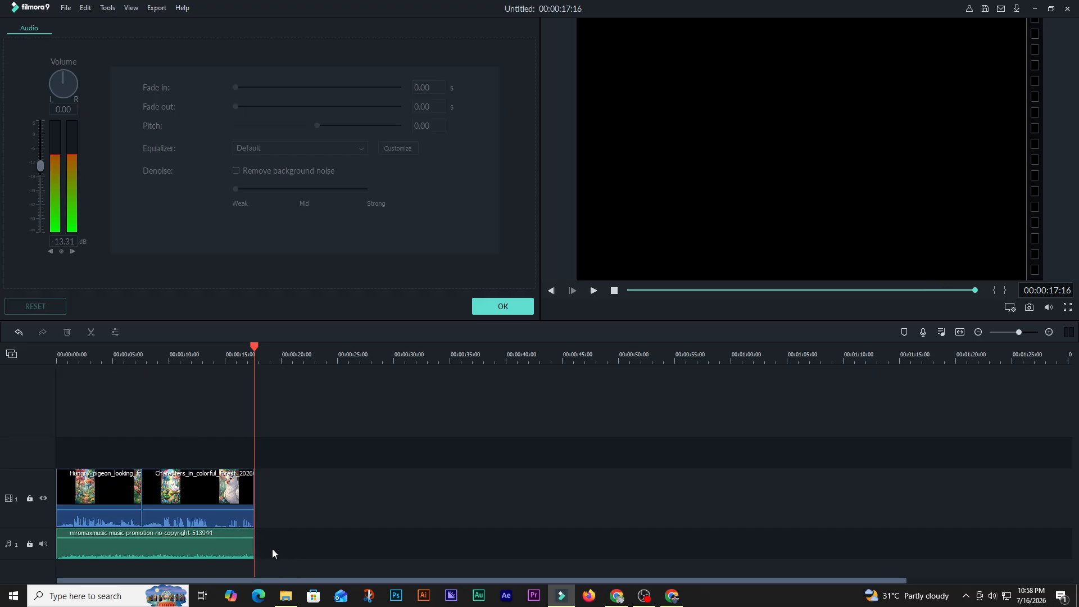
{"action": "left_click", "coordinate": [501, 308]}
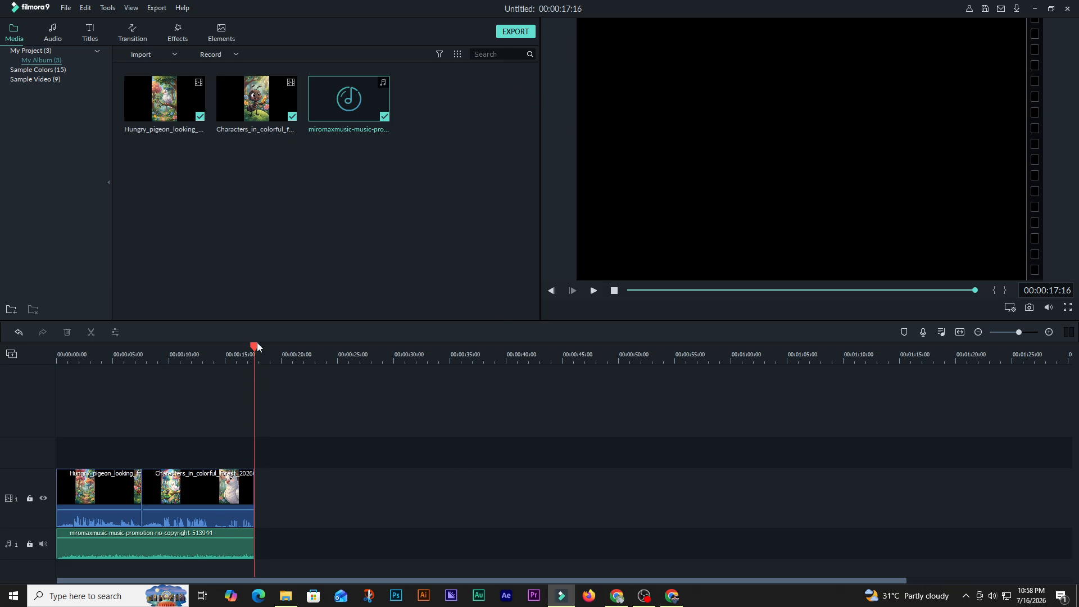
Play the trimmed sequence from the start to check the cut and the music, and pause it at 00:00:13:04
{"action": "left_click_drag", "start_coordinate": [258, 345], "coordinate": [24, 383]}
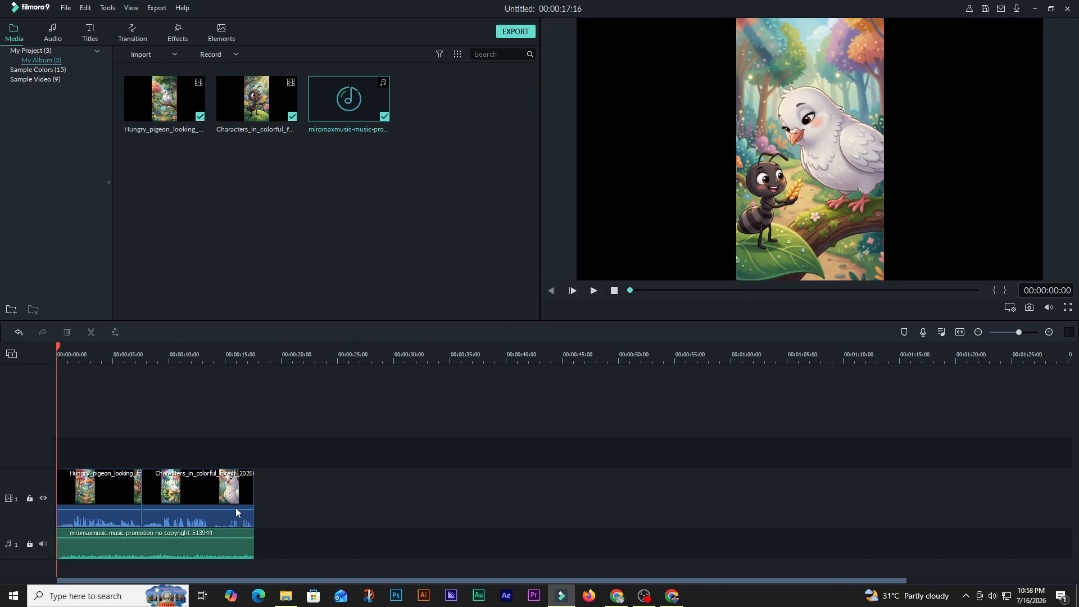
{"action": "left_click", "coordinate": [236, 508]}
{"action": "key", "text": "space"}
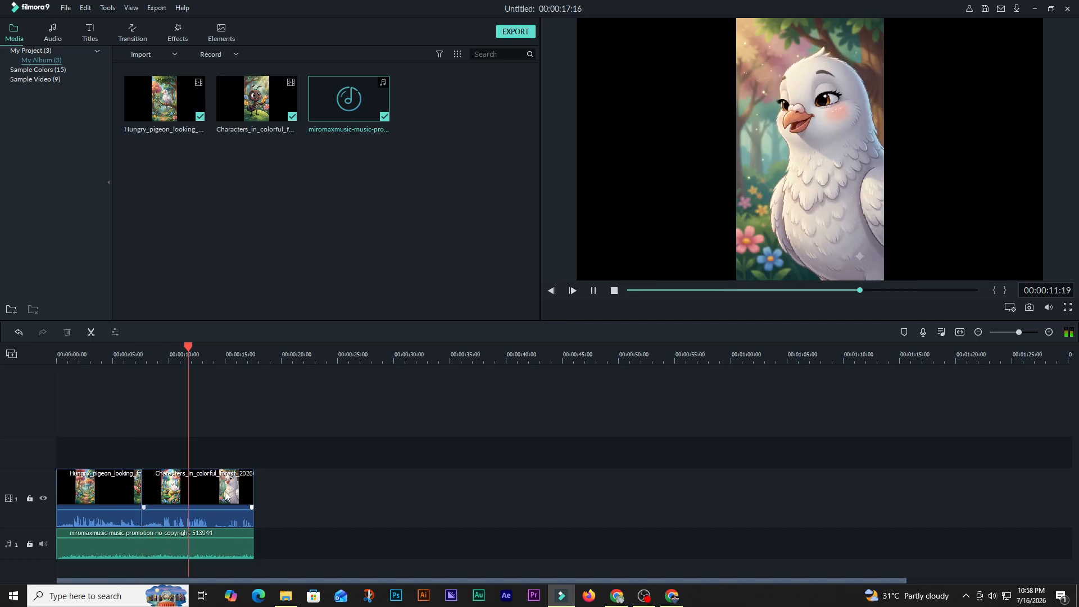
{"action": "left_click", "coordinate": [595, 290]}
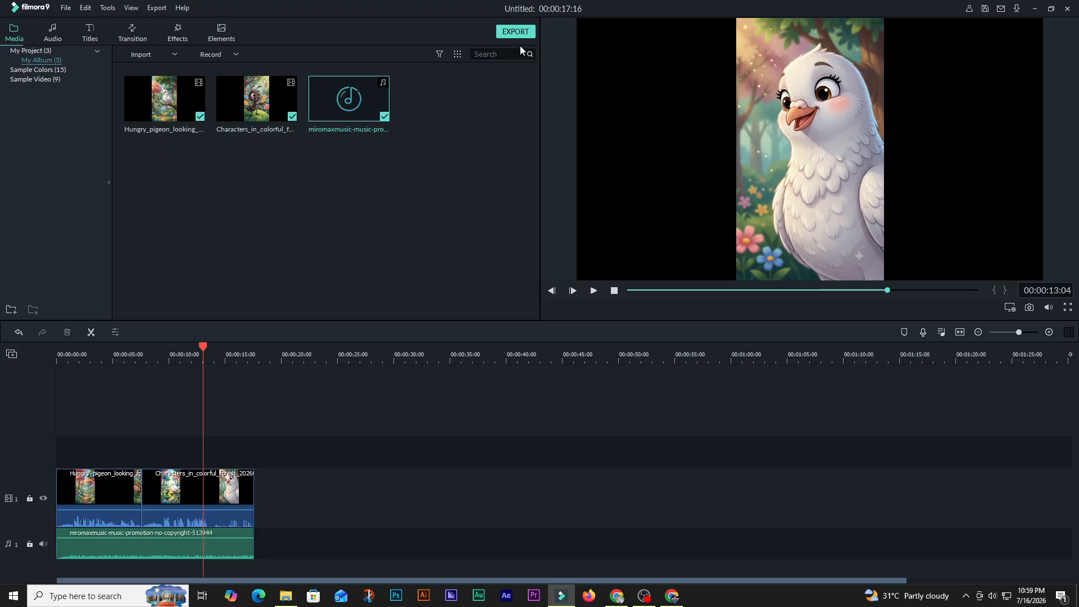
Configure the local MP4 export with Best quality, 1920x1080 resolution and a frame rate of 60 fps
{"action": "left_click", "coordinate": [515, 32]}
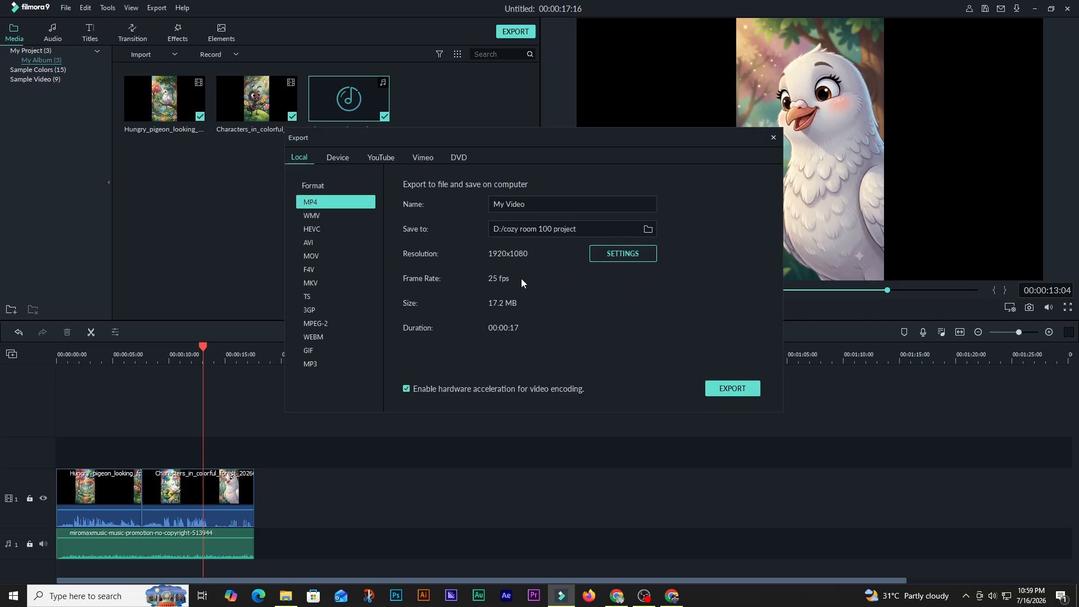
{"action": "left_click", "coordinate": [616, 254]}
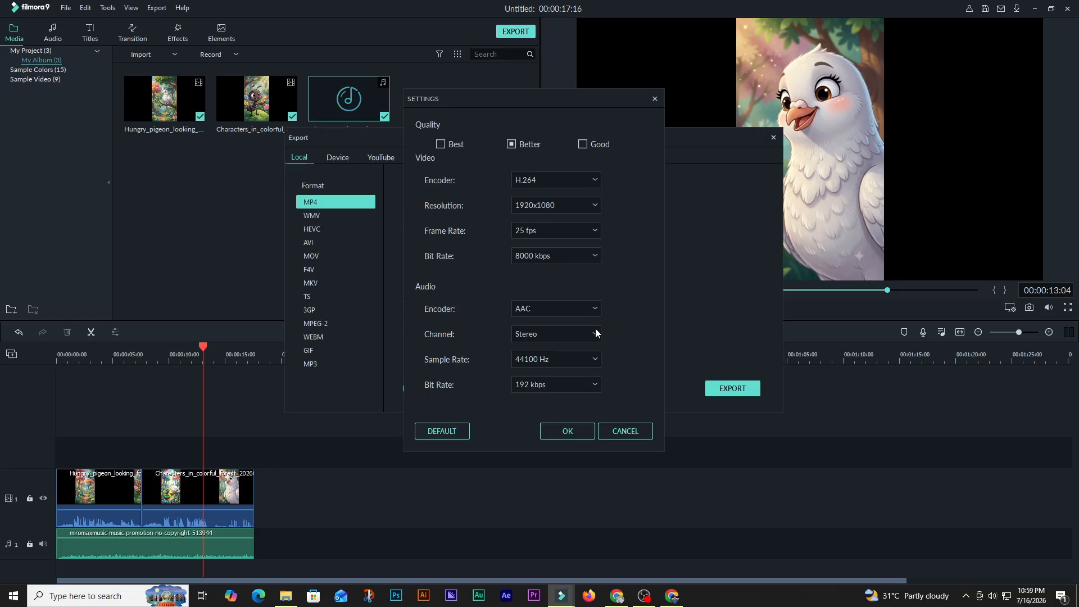
{"action": "left_click", "coordinate": [442, 145]}
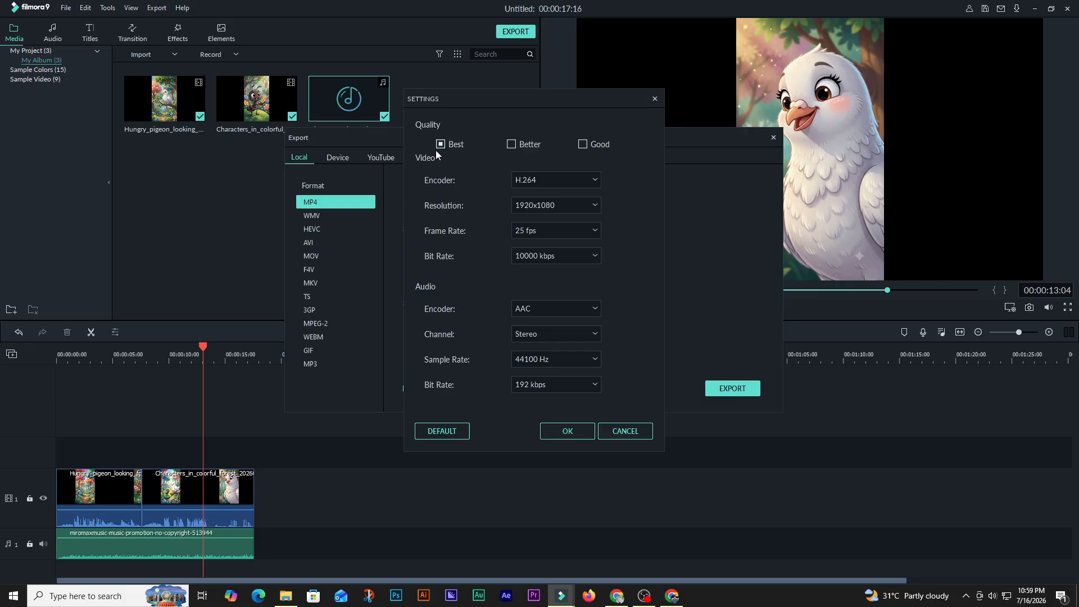
{"action": "left_click", "coordinate": [565, 230]}
{"action": "left_click", "coordinate": [531, 336]}
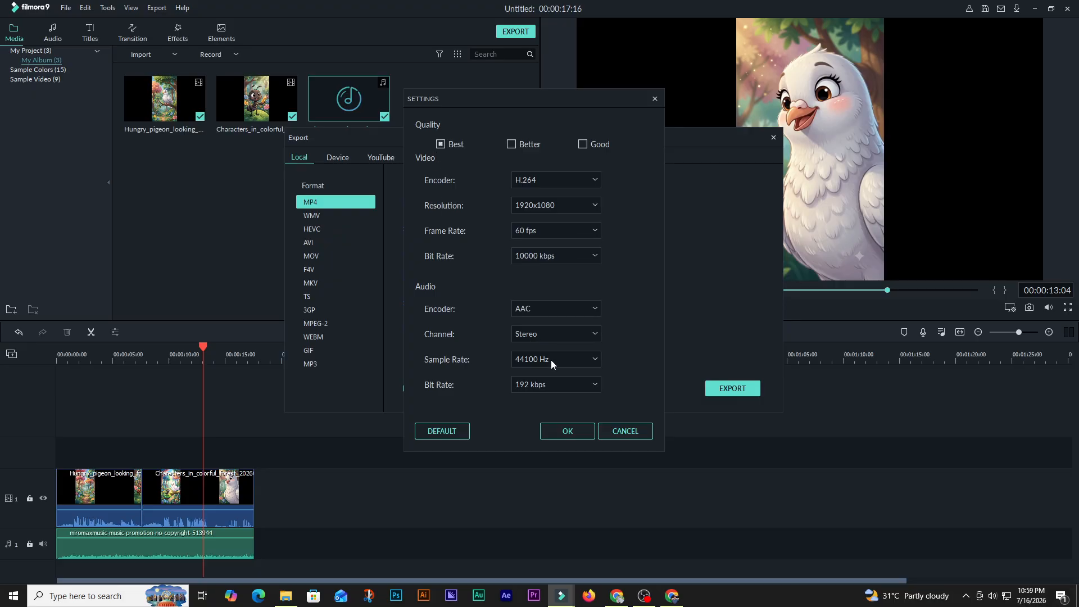
{"action": "left_click", "coordinate": [561, 431]}
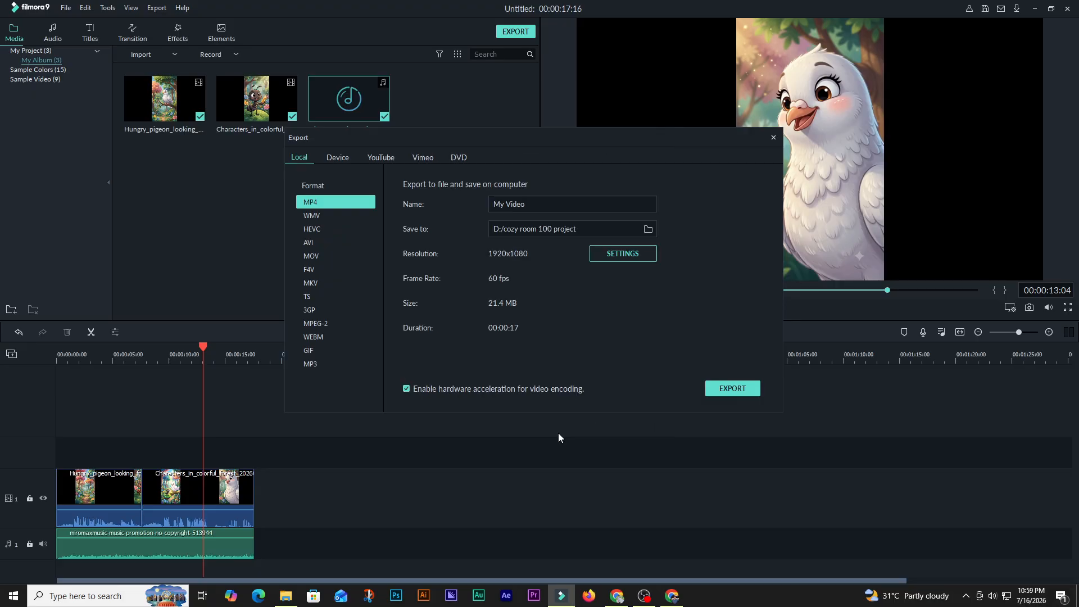
Export the video to the cozy room 100 project folder on drive D, then close the export dialogs and the editor
{"action": "left_click", "coordinate": [737, 393]}
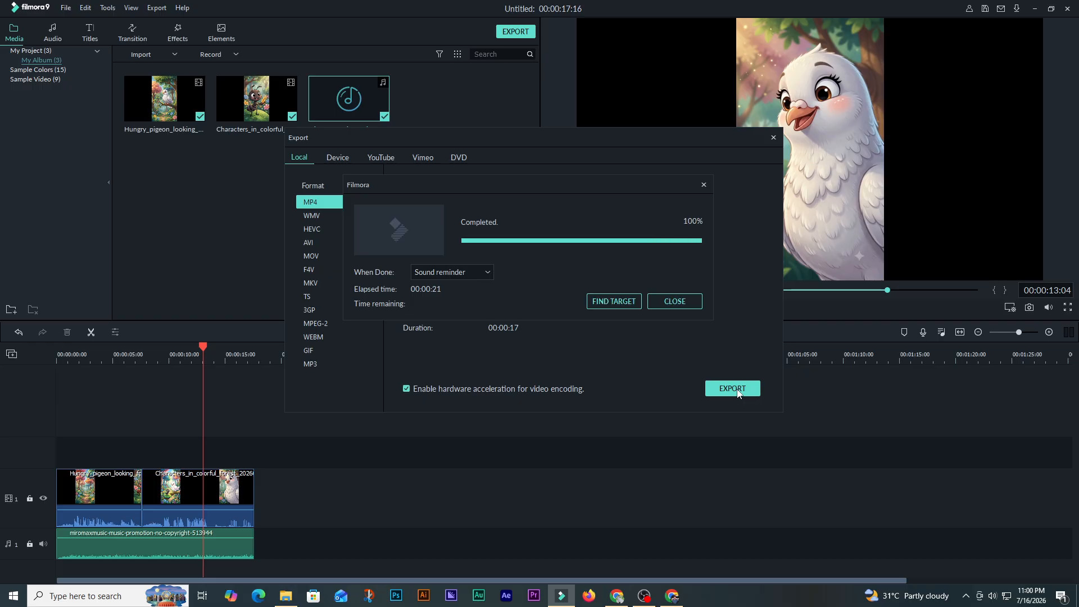
{"action": "left_click", "coordinate": [704, 185]}
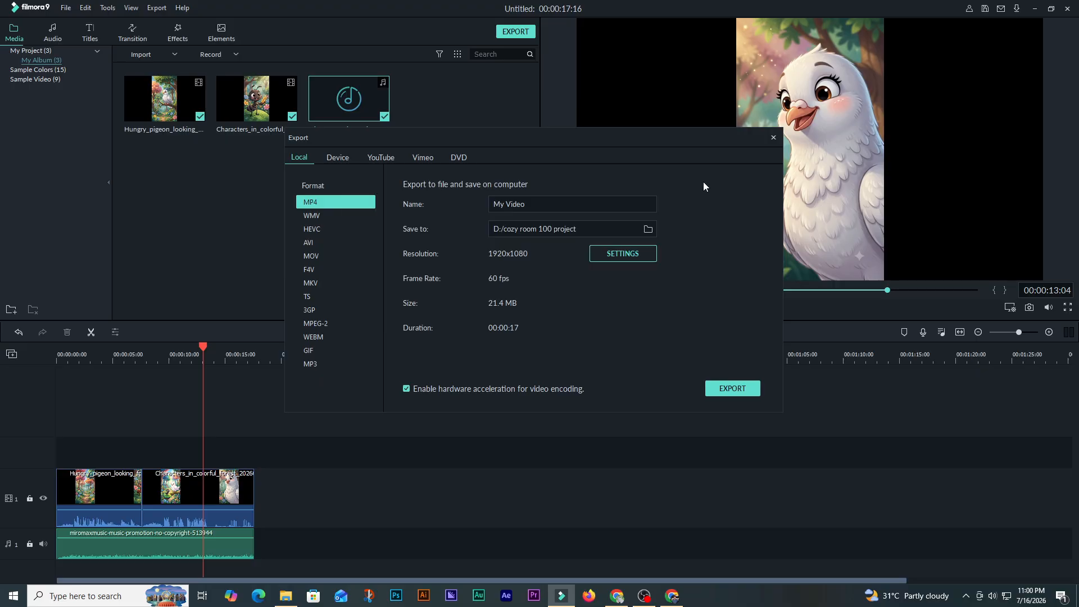
{"action": "left_click", "coordinate": [773, 138]}
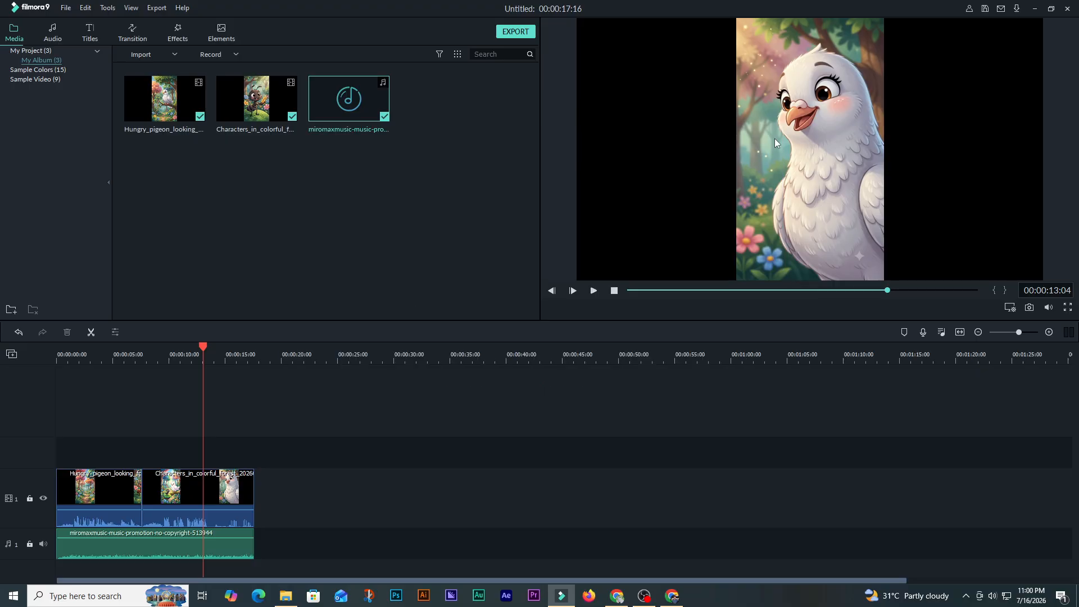
{"action": "left_click", "coordinate": [1068, 8]}
{"action": "left_click", "coordinate": [589, 300]}
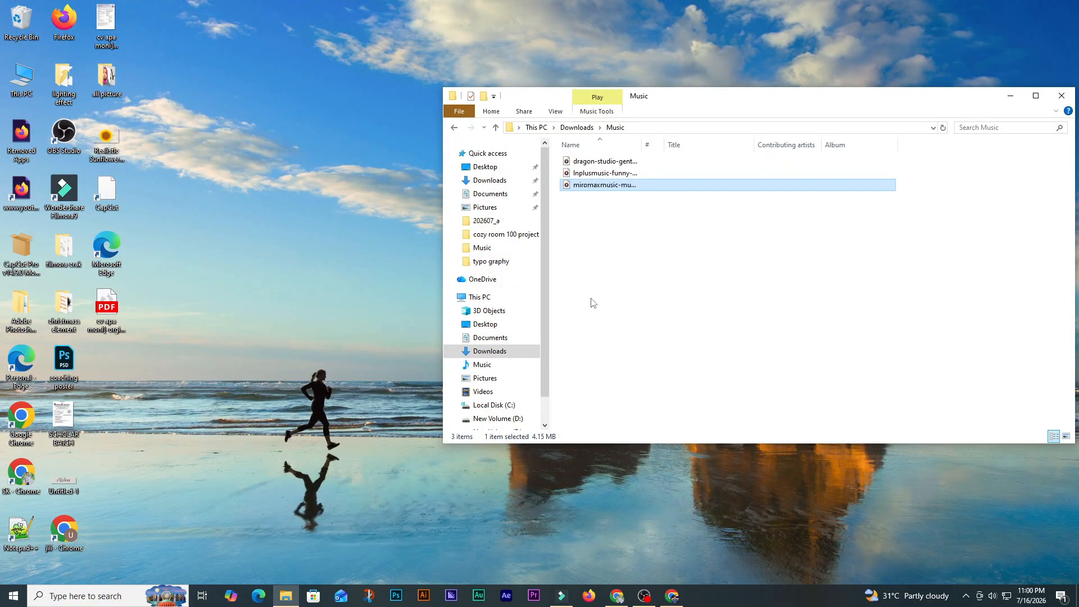
Close the Music folder window, open the cozy room 100 project folder in File Explorer, and play My Video10 to its end
{"action": "left_click_drag", "start_coordinate": [781, 101], "coordinate": [555, 111]}
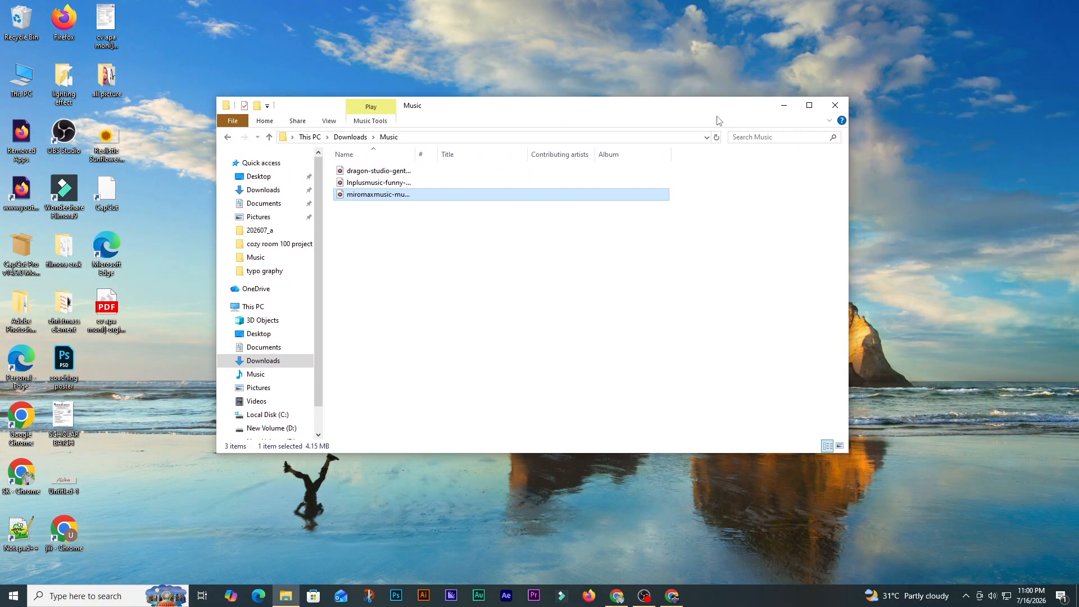
{"action": "left_click", "coordinate": [813, 107]}
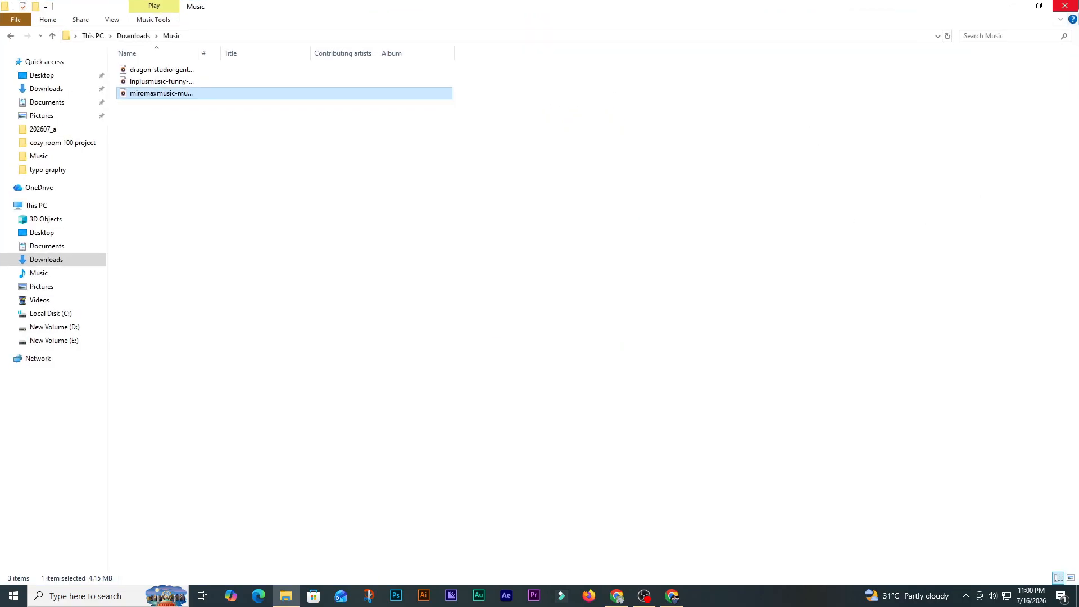
{"action": "left_click", "coordinate": [1066, 7]}
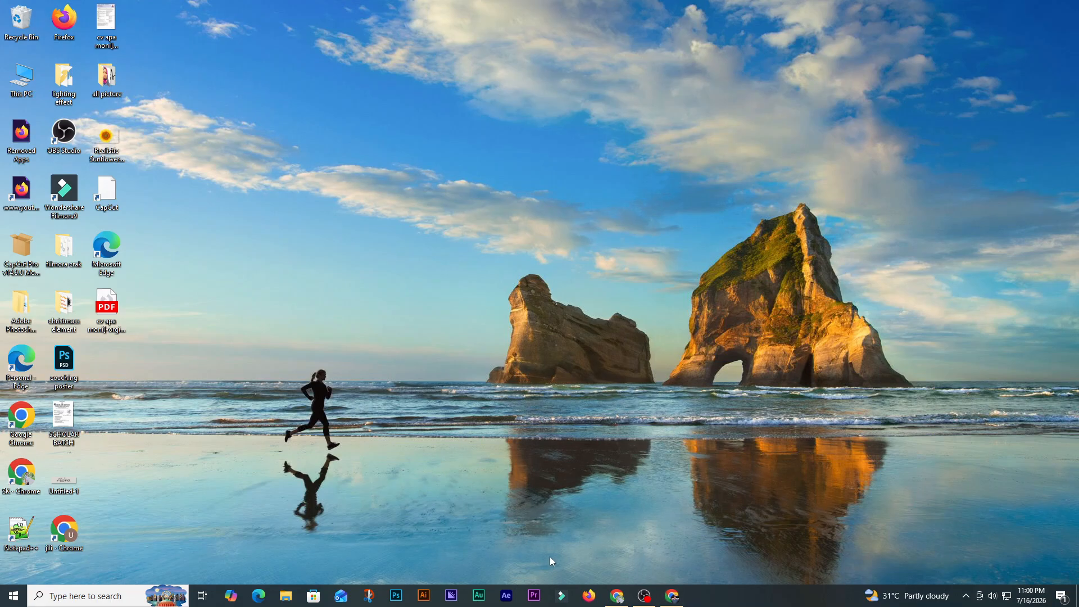
{"action": "left_click", "coordinate": [286, 597]}
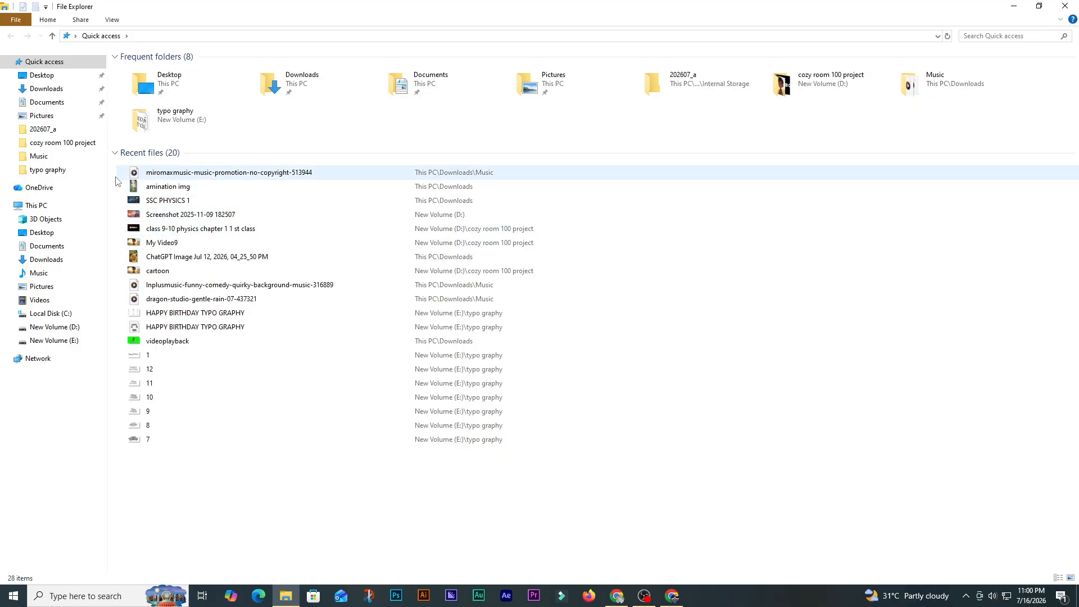
{"action": "left_click", "coordinate": [40, 143]}
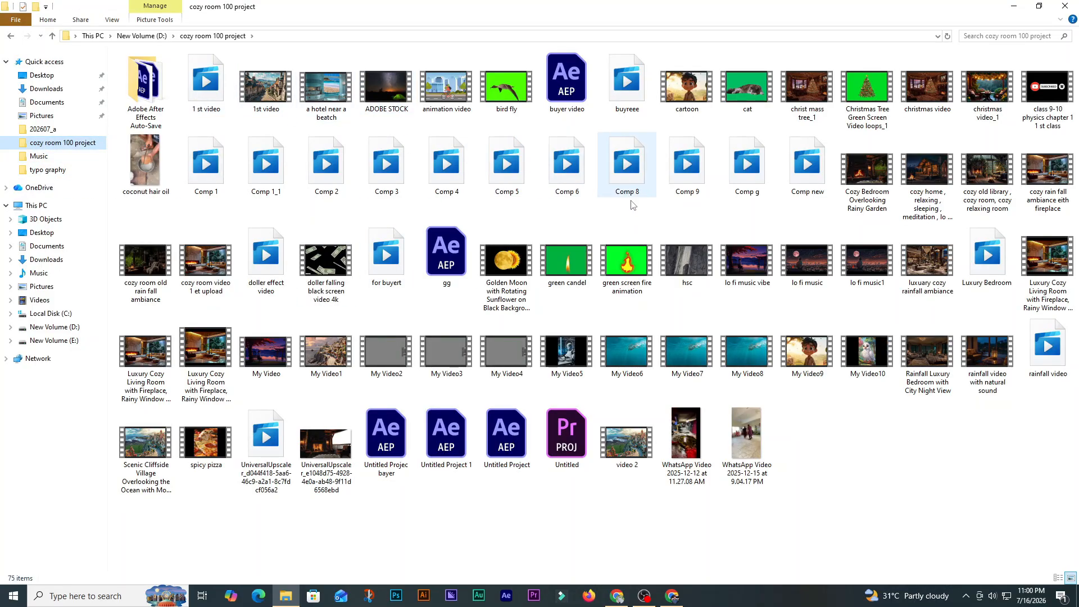
{"action": "double_click", "coordinate": [847, 358]}
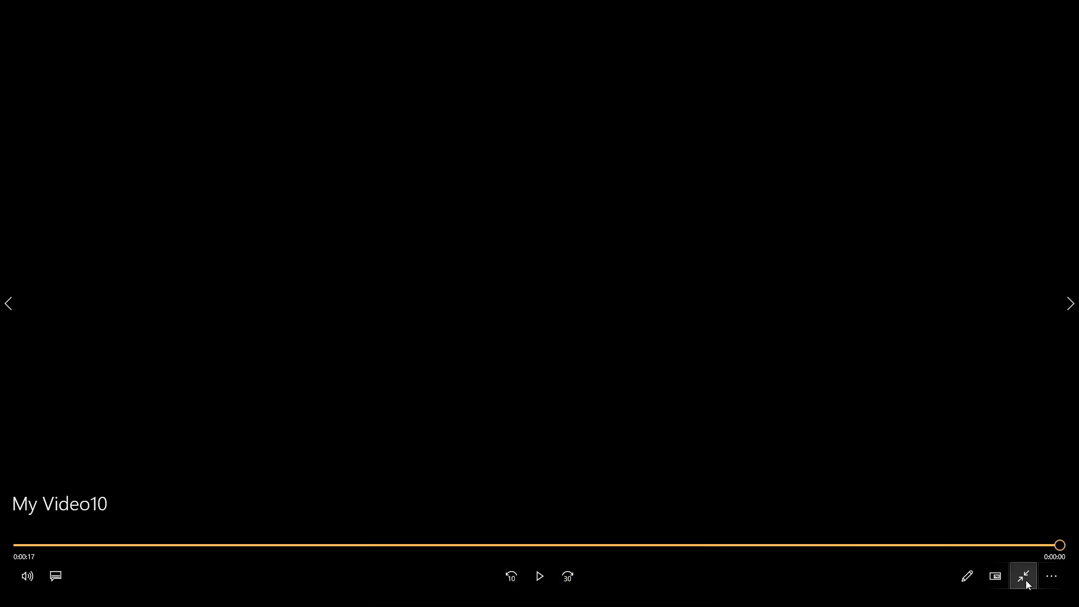
Close the video player and the cozy room 100 project folder window to return to the desktop
{"action": "left_click", "coordinate": [1024, 576]}
{"action": "left_click", "coordinate": [1066, 11]}
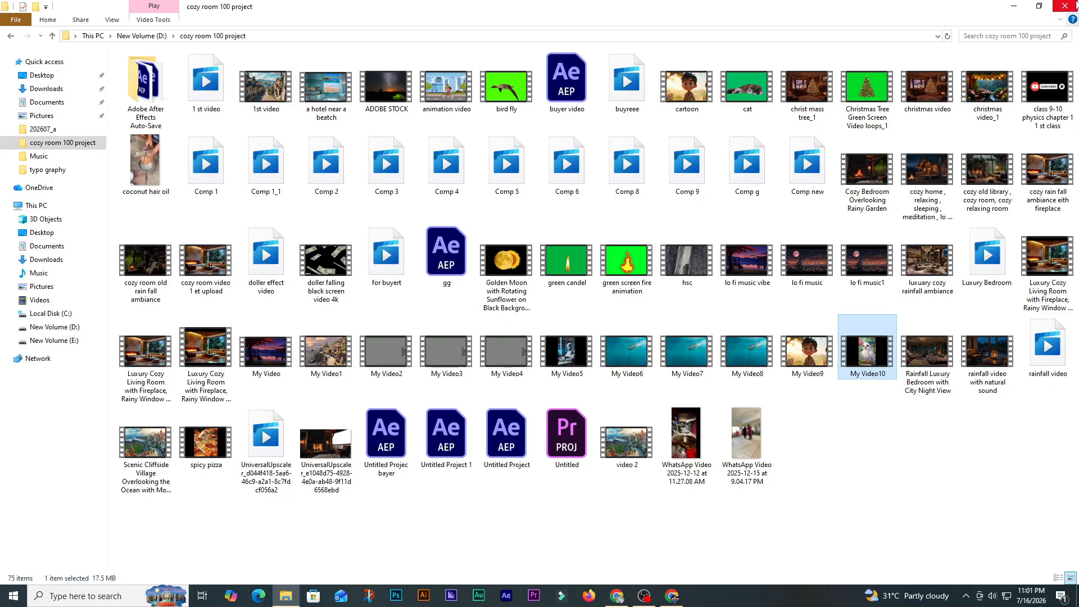
{"action": "left_click", "coordinate": [1065, 5]}
{"action": "right_click", "coordinate": [493, 197]}
{"action": "left_click", "coordinate": [518, 231]}
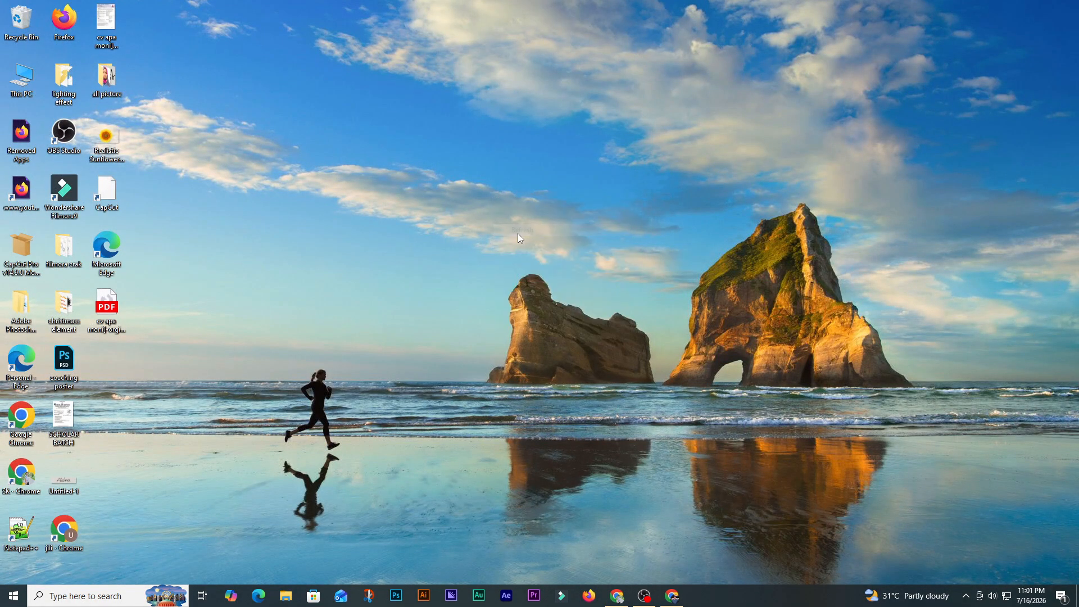